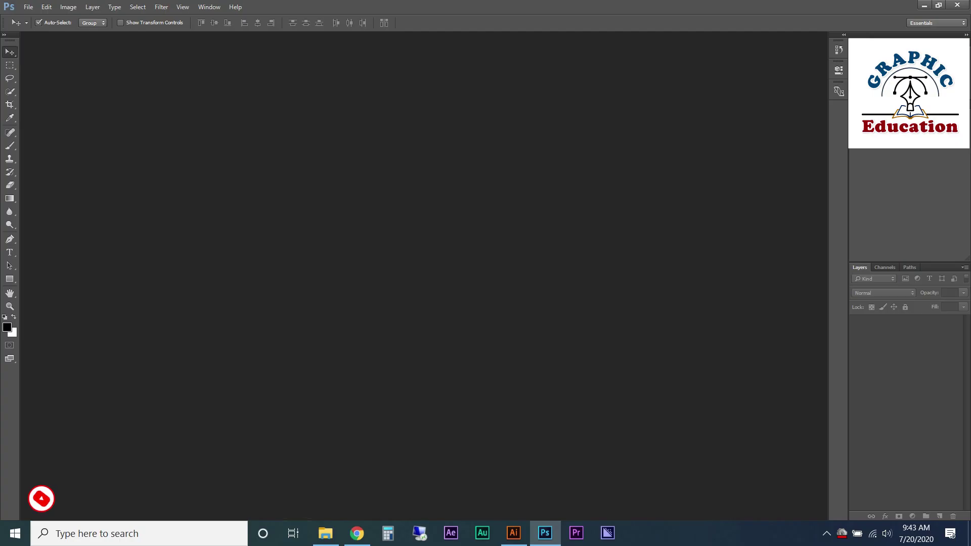
- Set up a new 12 × 12 inch, 300 ppi document named 'Social Media Ad Flyer'
key(ctrl+n)
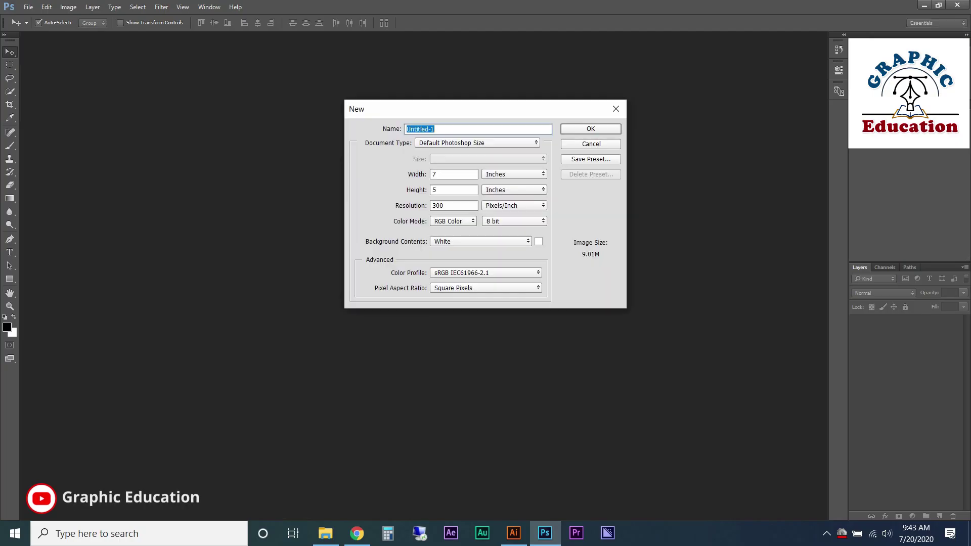
key(Tab)
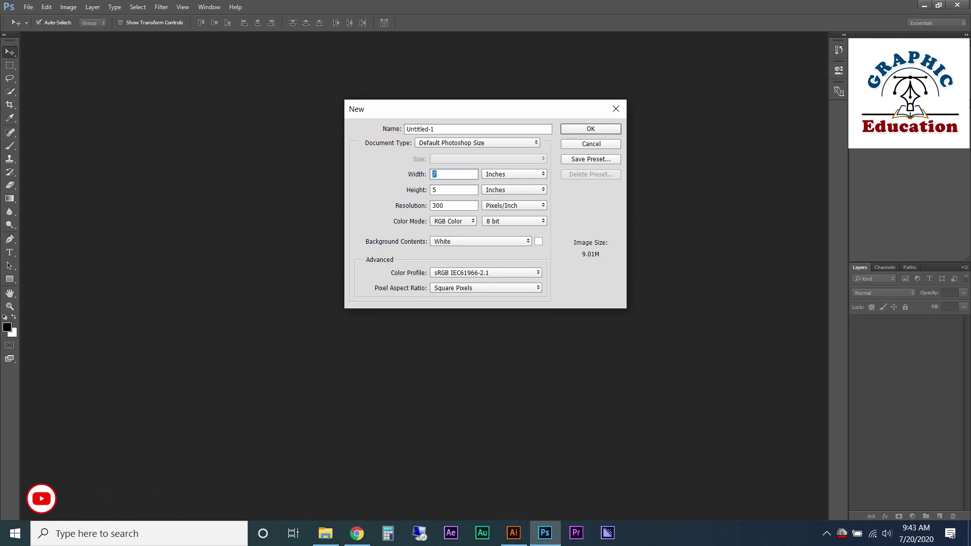
text(12)
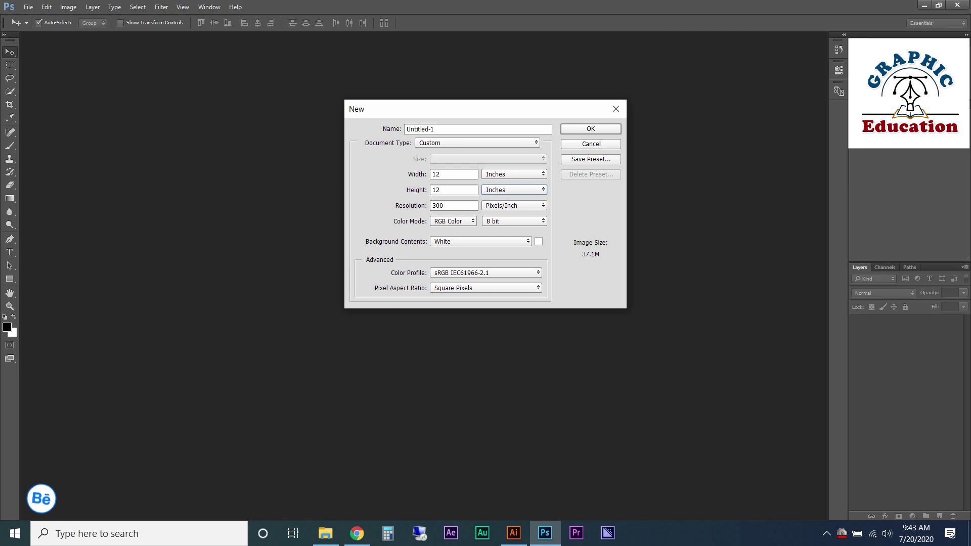
click(480, 129)
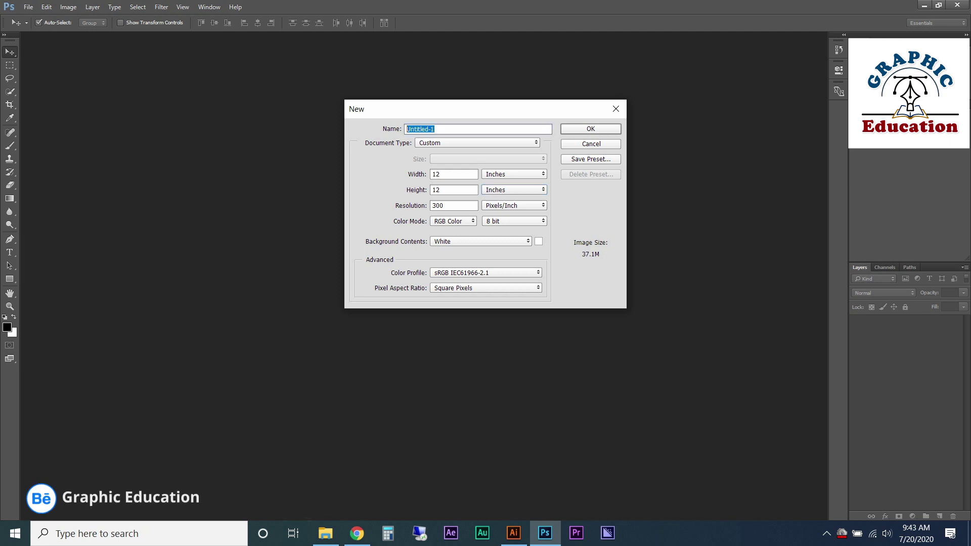
text(Social Media)
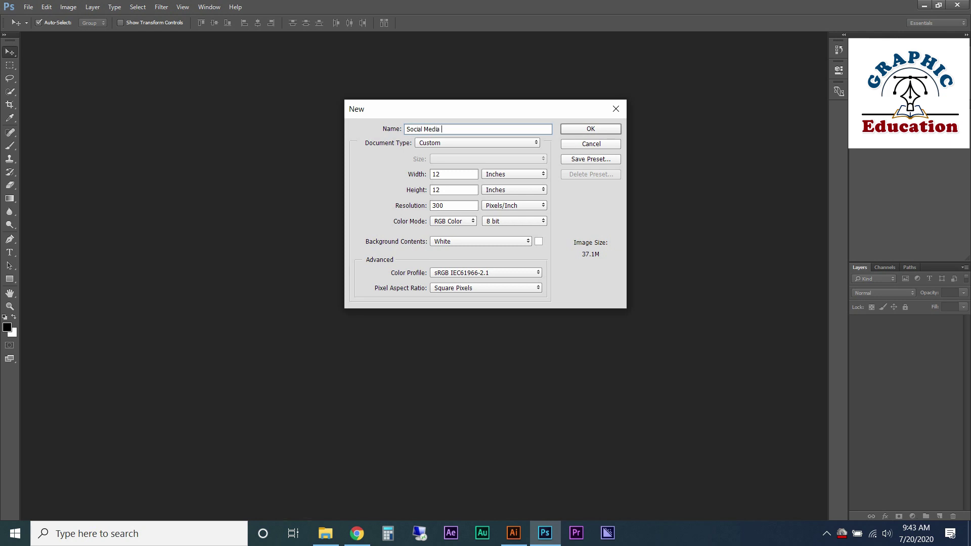
text(lyer)
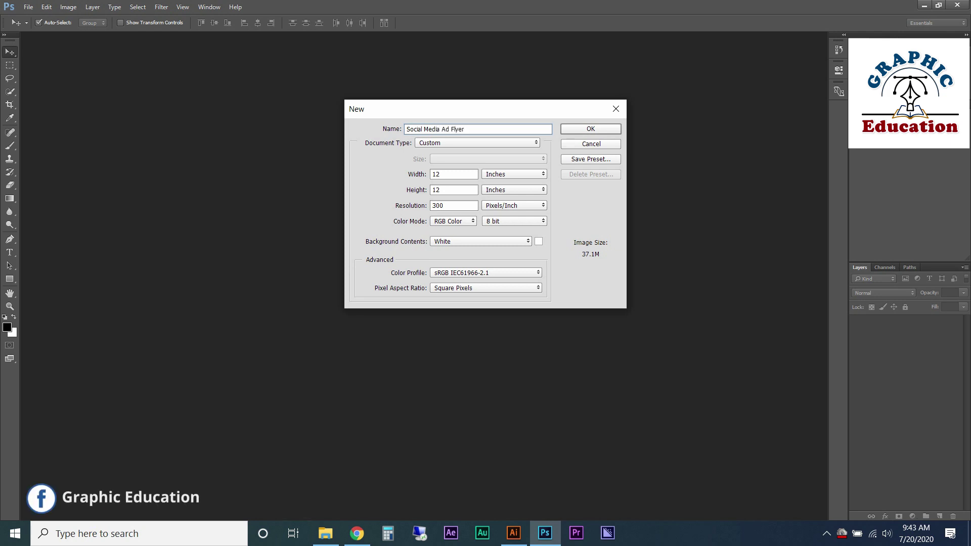
key(Return)
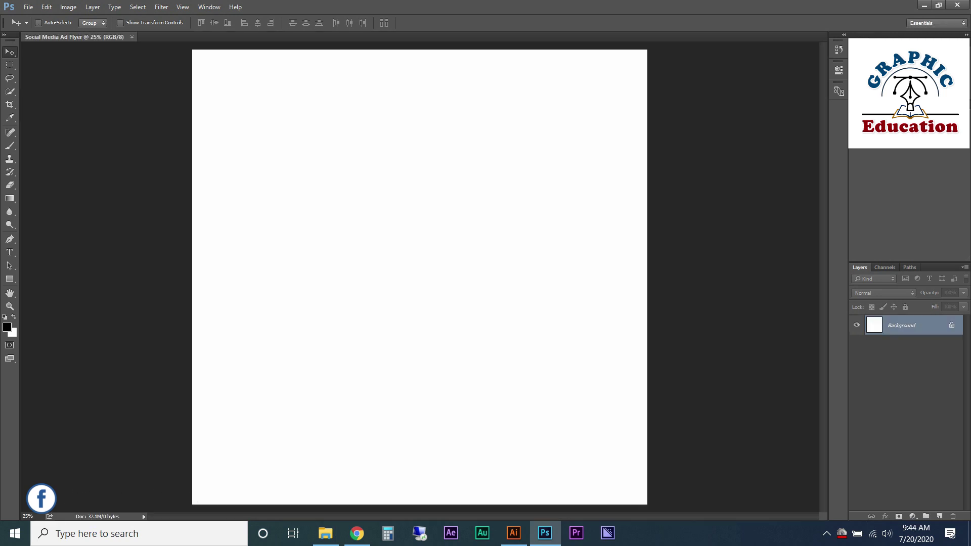
- Open 03A.psd and BG (2).jpg, then return to the Social Media Ad Flyer document
key(ctrl+o)
double_click(148, 101)
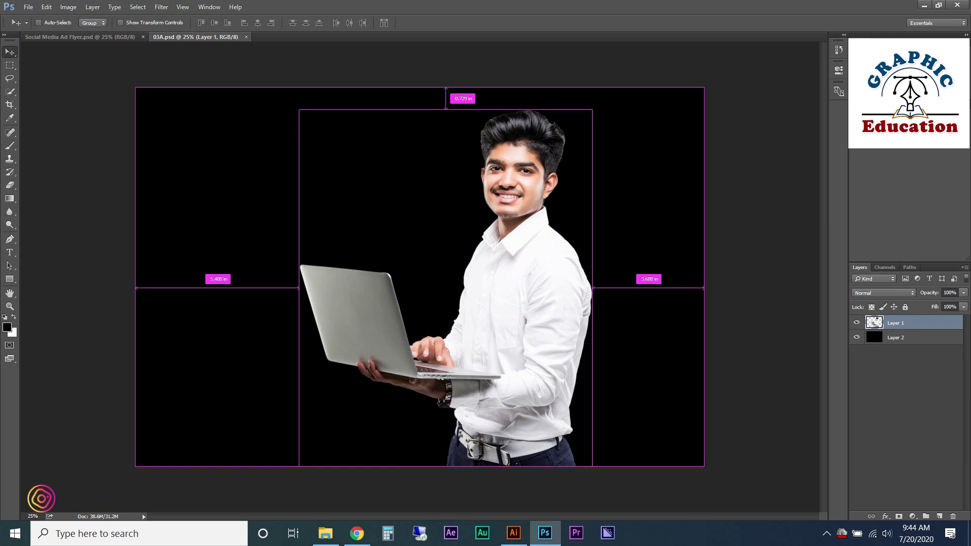
key(ctrl+o)
double_click(219, 111)
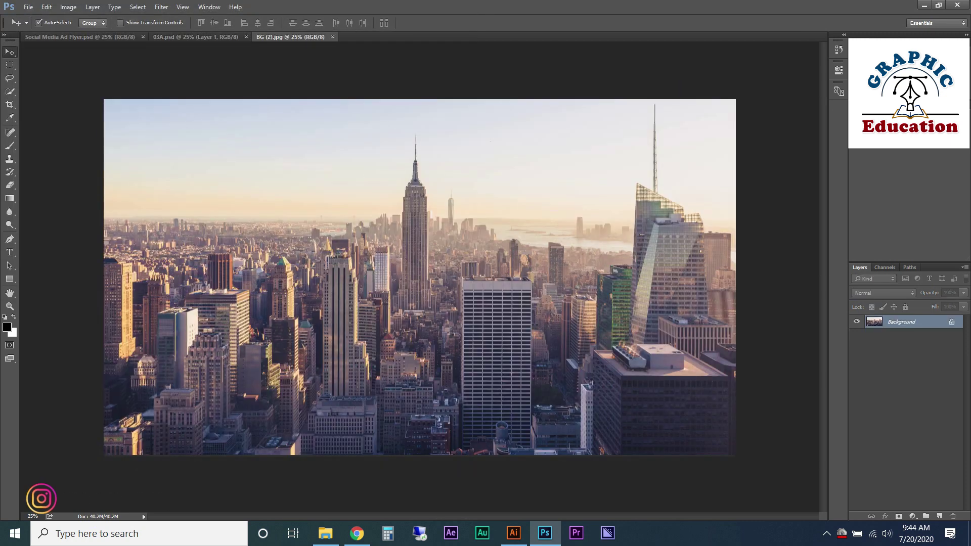
key(ctrl+Tab)
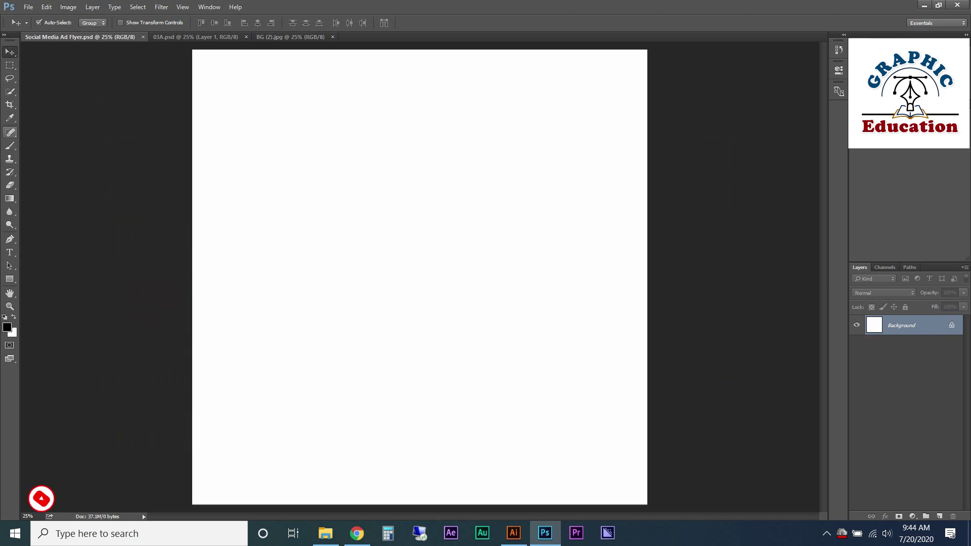
click(9, 279)
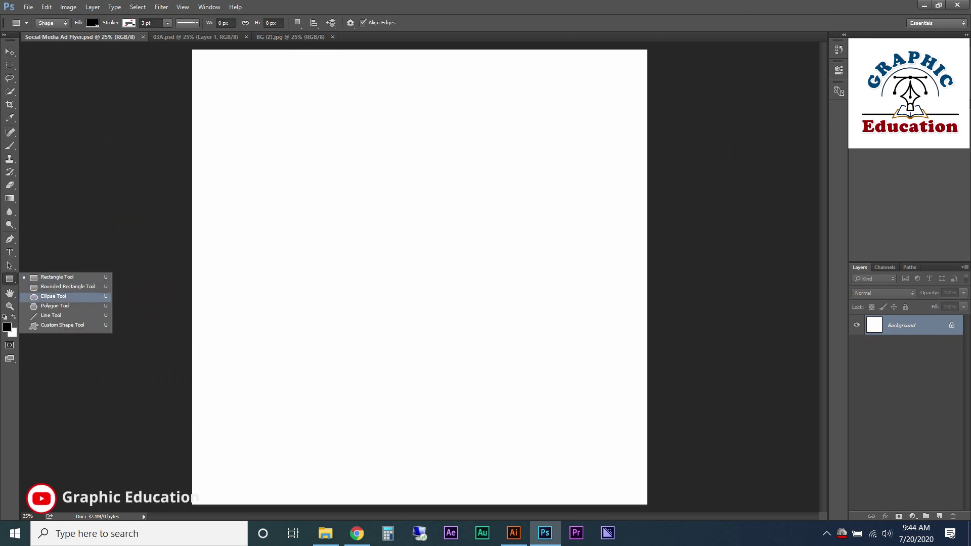
- Draw a large coral-filled circle on the flyer with the Ellipse tool
click(53, 296)
scroll(42, 499, down, 1)
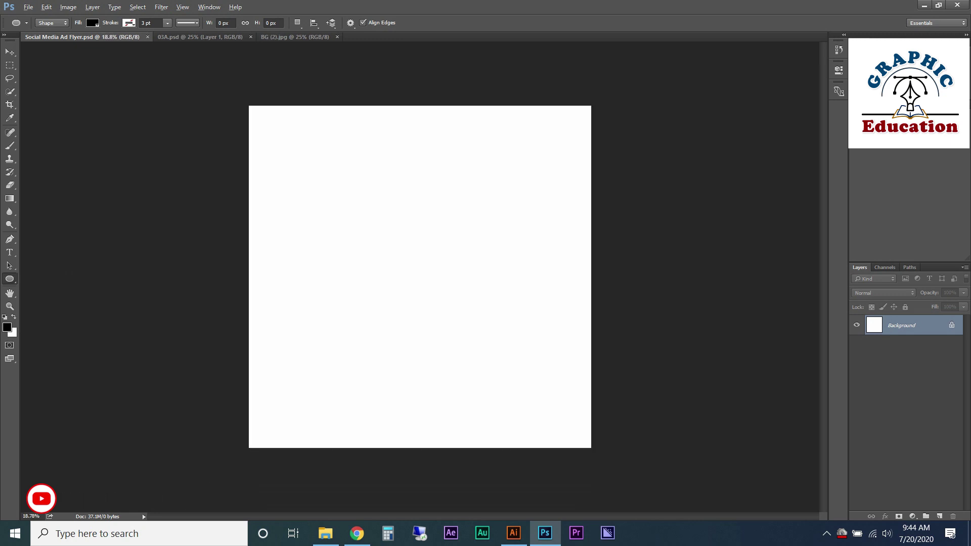
drag(182, 117, 364, 274)
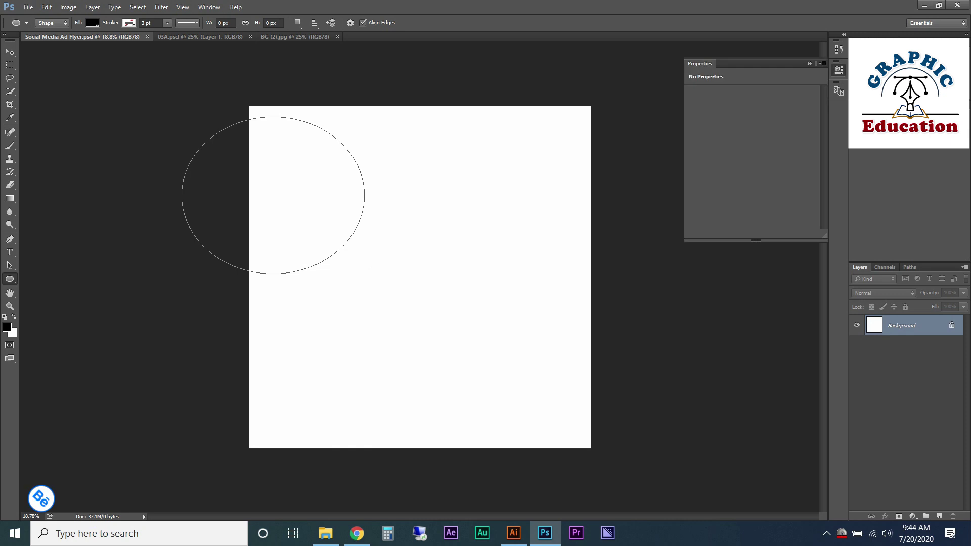
key(ctrl+z)
click(129, 22)
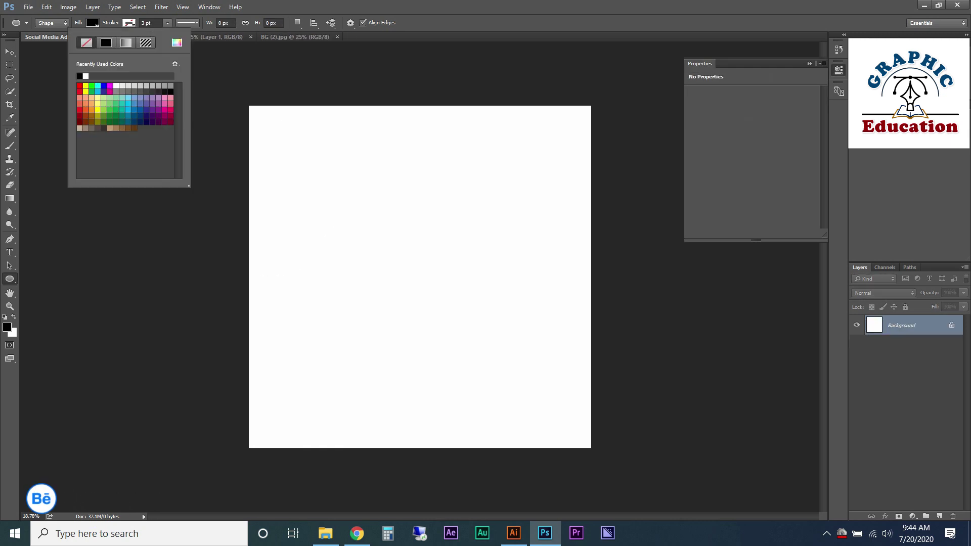
click(92, 23)
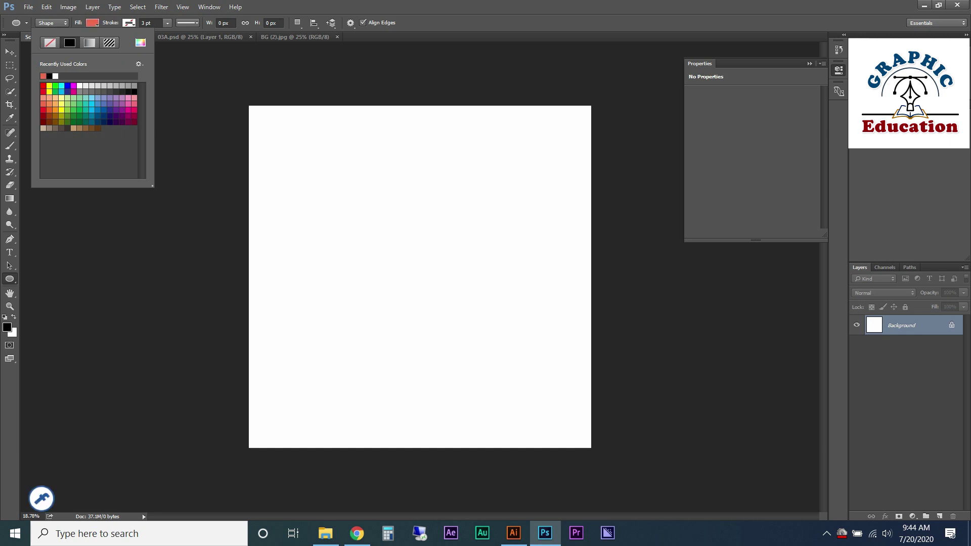
click(10, 52)
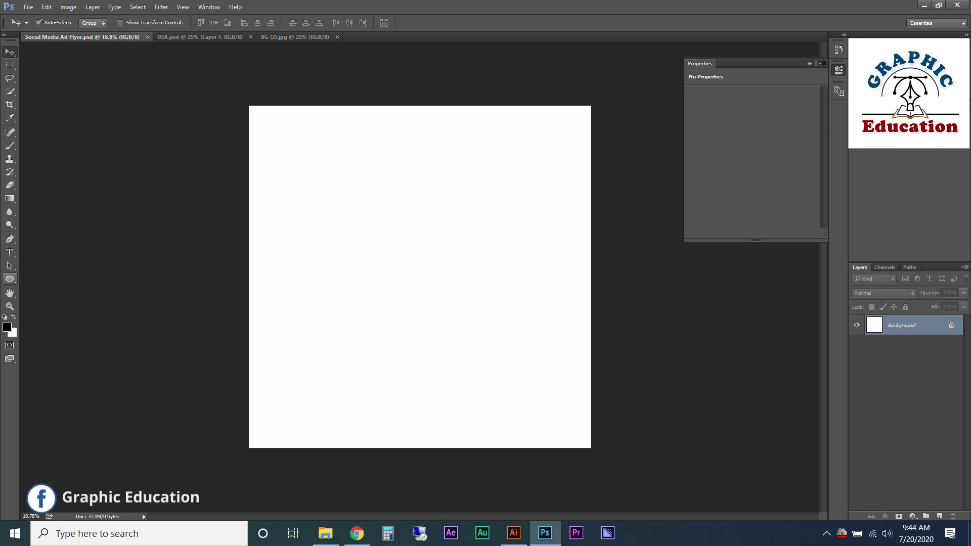
click(10, 278)
mouse_move(235, 97)
mouse_down()
mouse_move(642, 387)
mouse_move(613, 475)
mouse_up()
- Enlarge and position the coral circle over the canvas top, leaving a curved white band below
key(v)
mouse_move(476, 237)
mouse_down()
mouse_move(462, 131)
mouse_move(440, 144)
mouse_up()
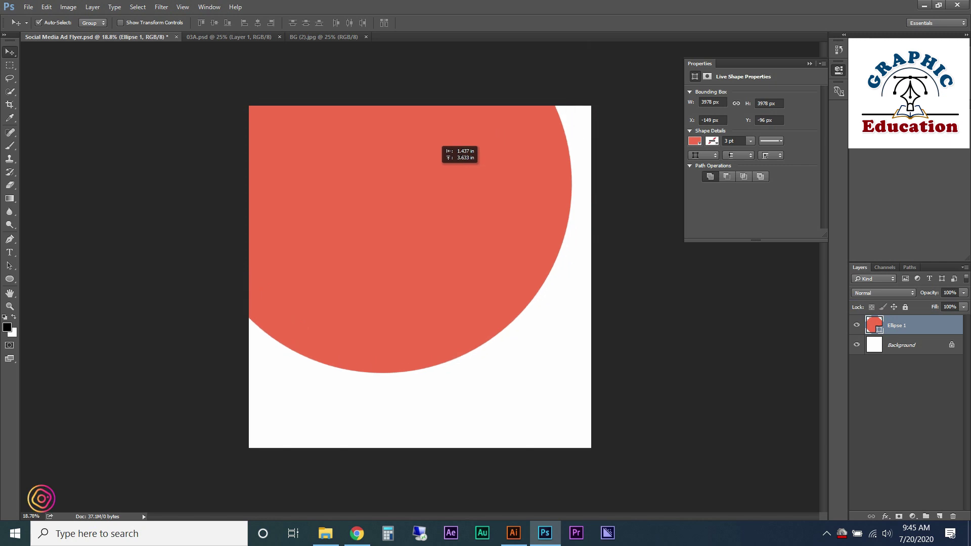
key(ctrl+t)
key(ctrl+minus)
key(ctrl+minus)
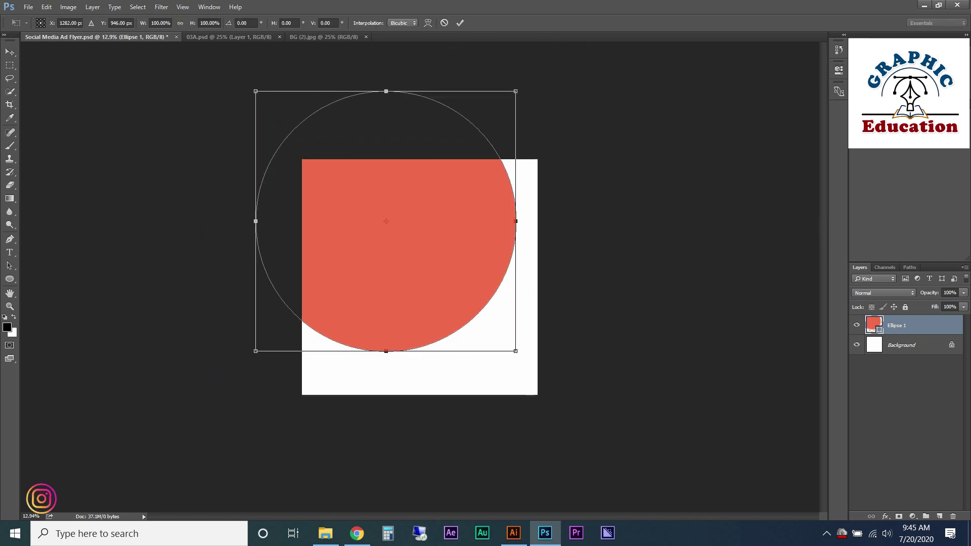
drag(516, 92, 587, 21)
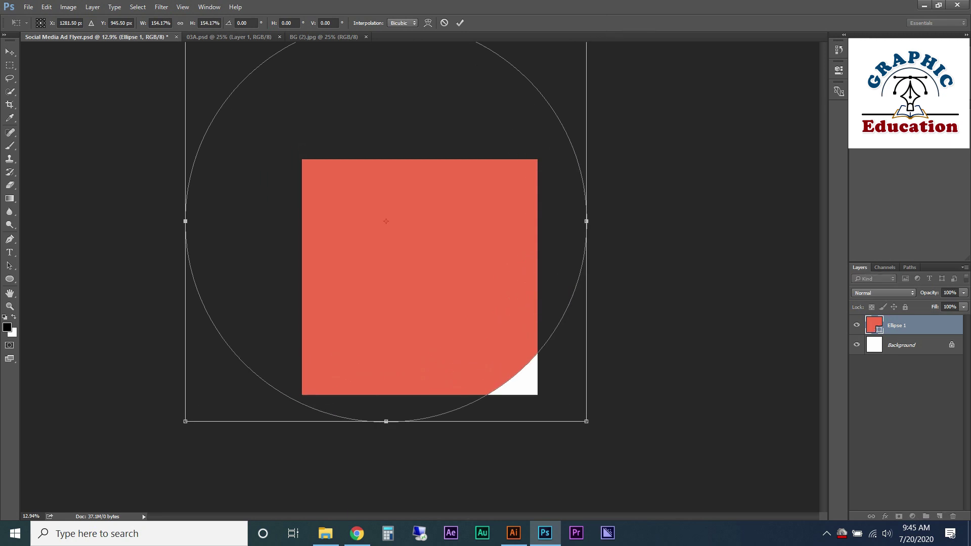
drag(419, 231, 404, 161)
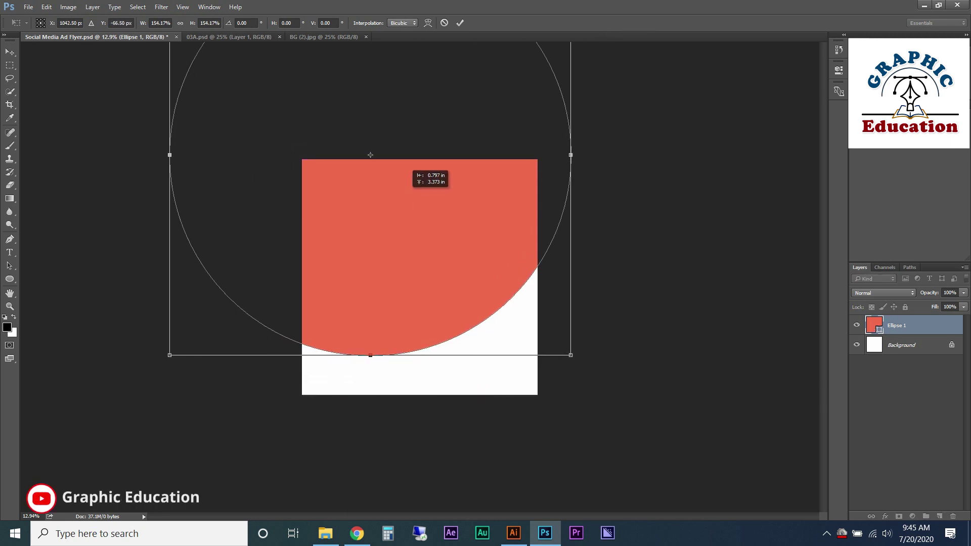
click(460, 23)
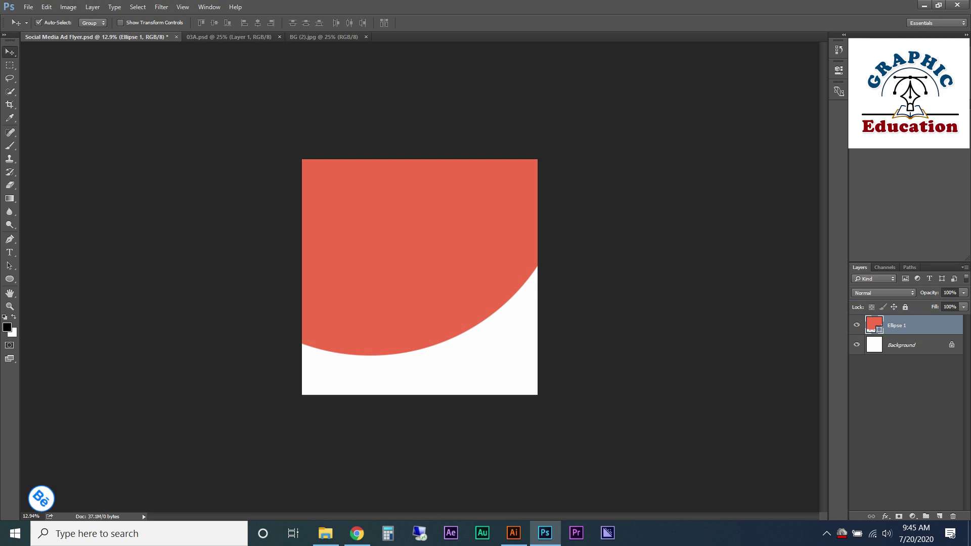
drag(453, 249, 454, 220)
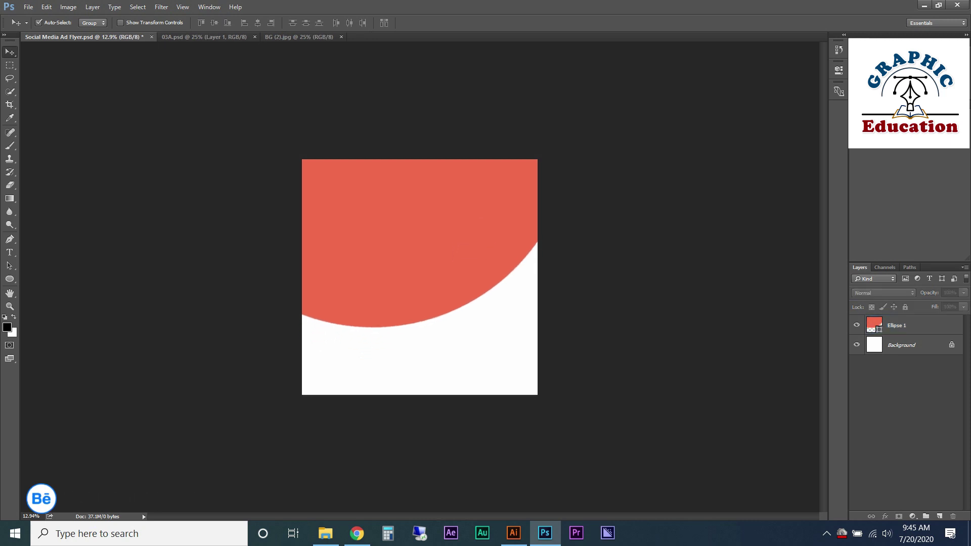
- Draw a cyan circle, then enlarge and place it over the flyer's lower-right corner
key(u)
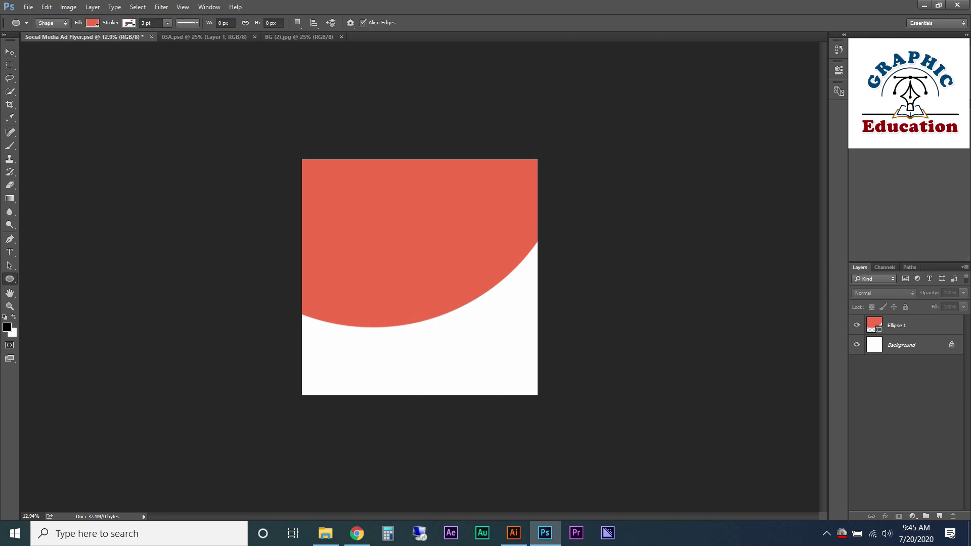
drag(402, 299, 587, 484)
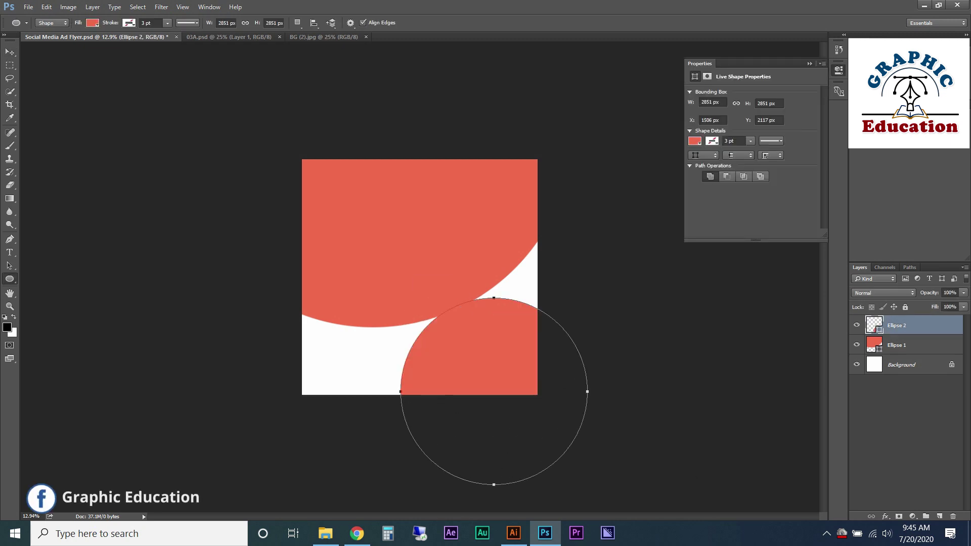
click(93, 22)
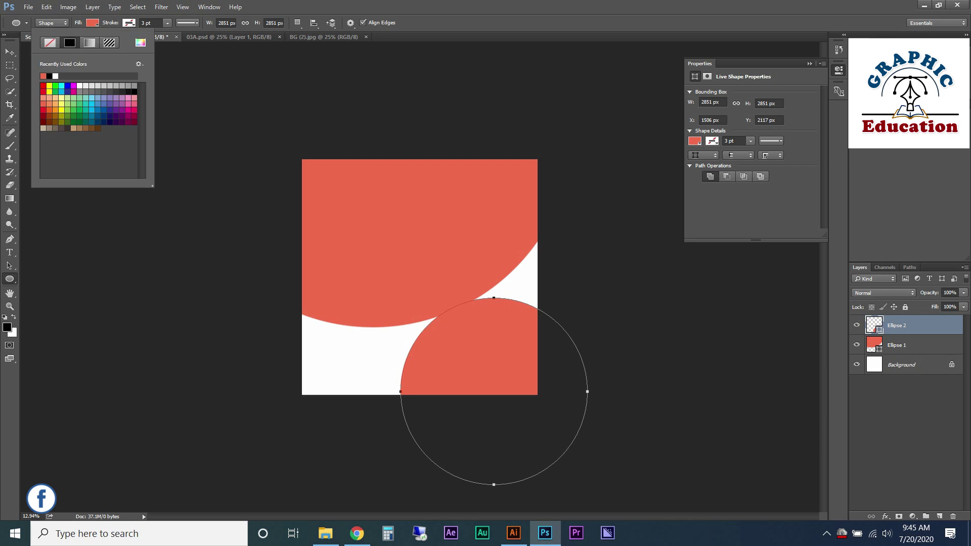
click(43, 76)
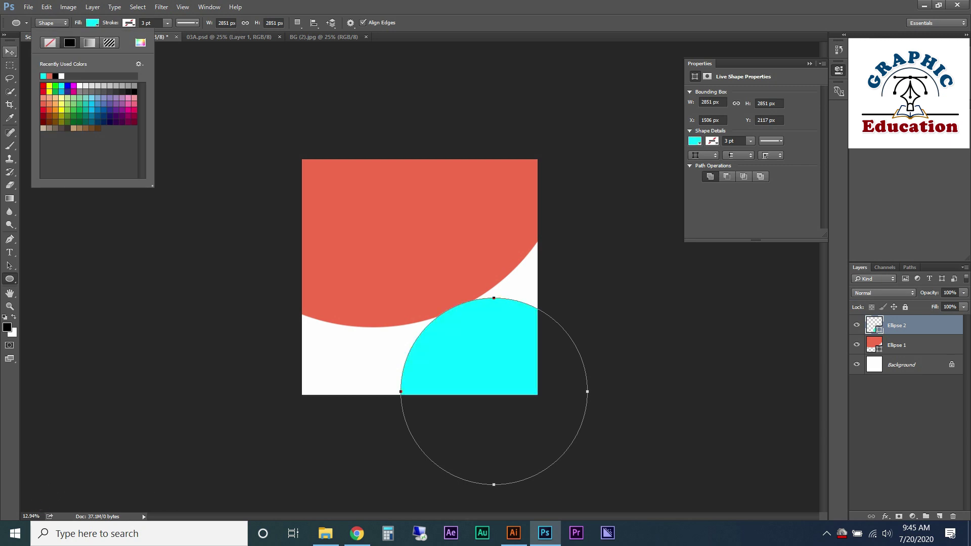
key(Escape)
drag(506, 330, 506, 309)
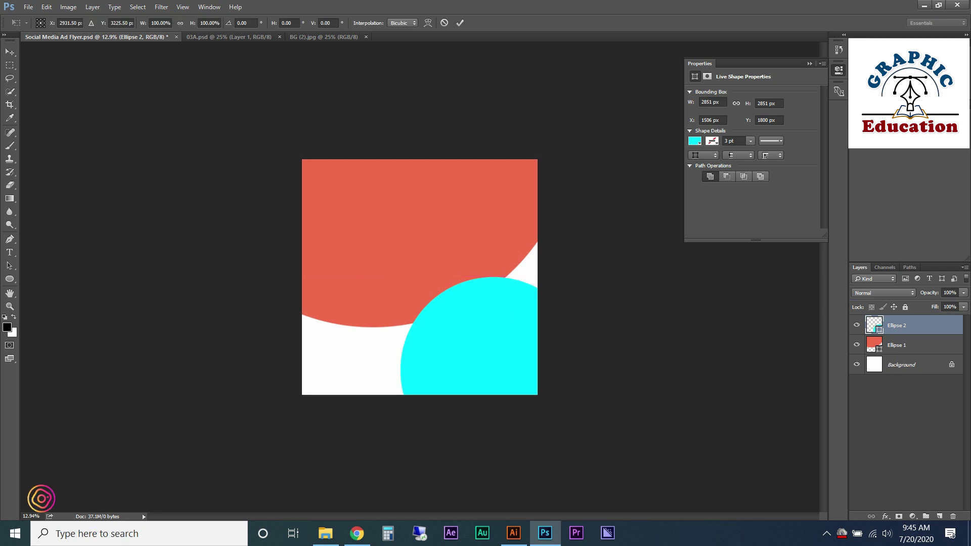
drag(588, 276, 629, 234)
drag(561, 334, 593, 337)
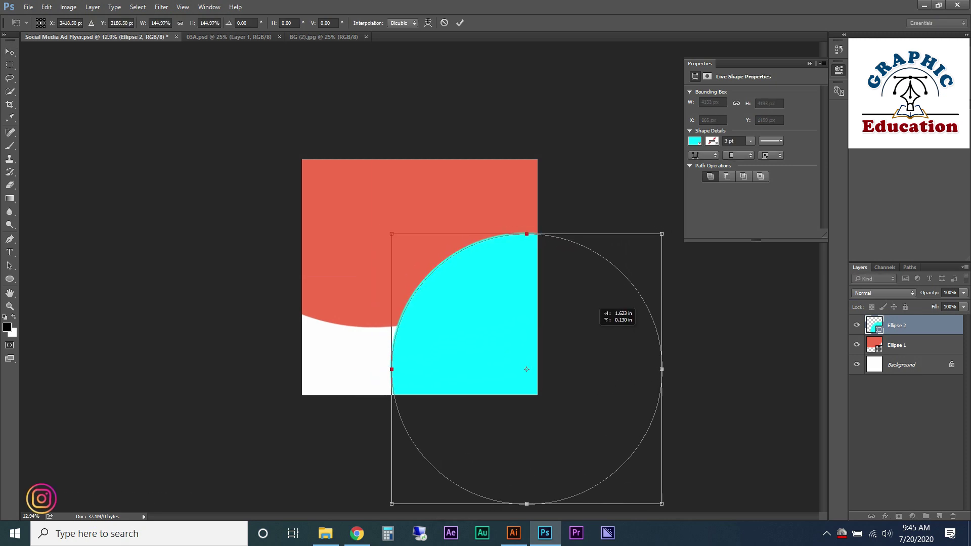
drag(592, 301, 596, 314)
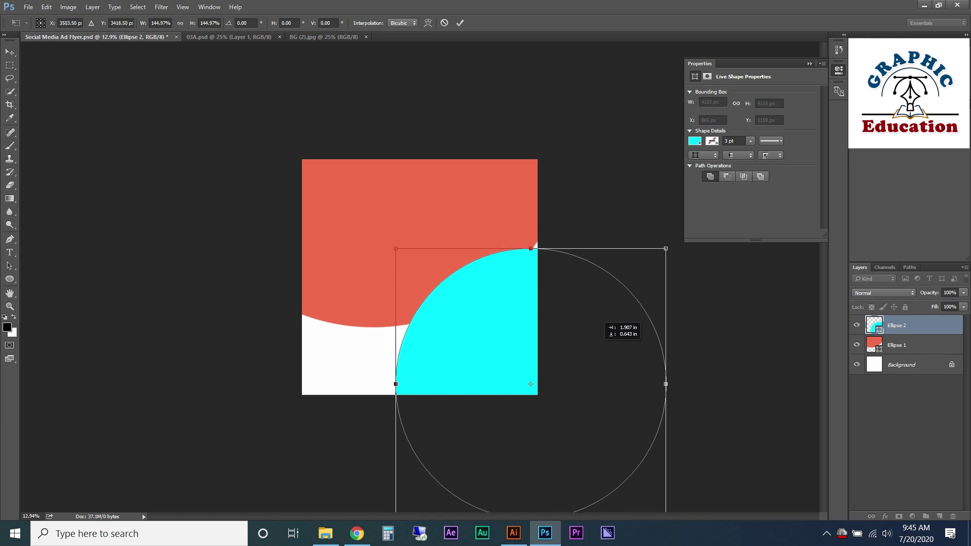
mouse_move(532, 382)
mouse_down()
mouse_move(509, 384)
mouse_move(499, 417)
mouse_up()
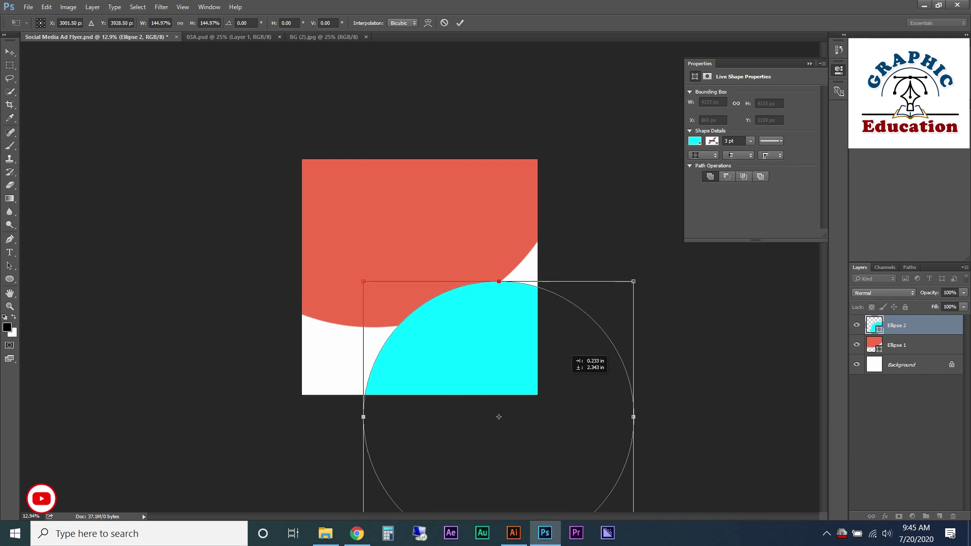
key(Return)
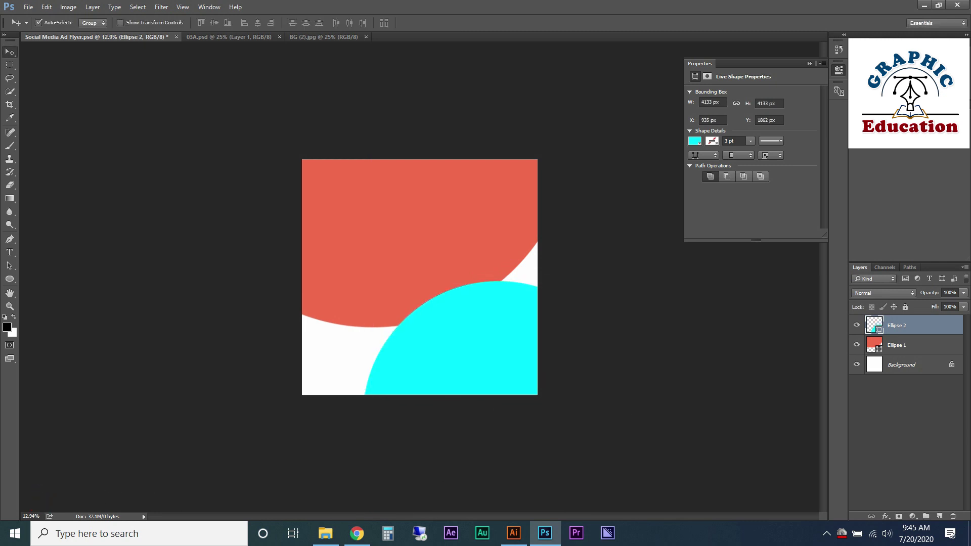
- Scale the red ellipse to about 113% and raise it, then shift the cyan ellipse right
drag(475, 216, 476, 227)
key(ctrl+t)
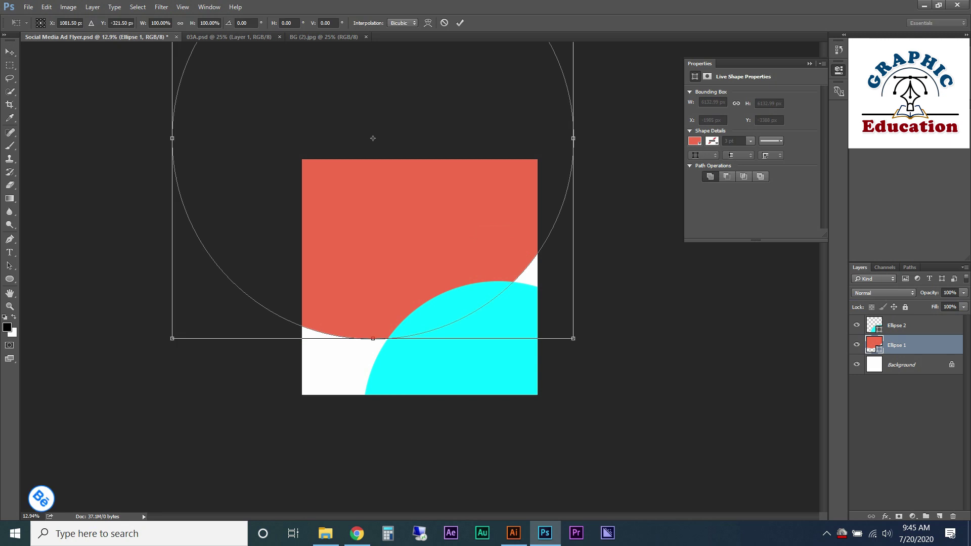
drag(573, 339, 599, 364)
mouse_move(373, 138)
mouse_down()
mouse_move(390, 113)
mouse_move(385, 119)
mouse_up()
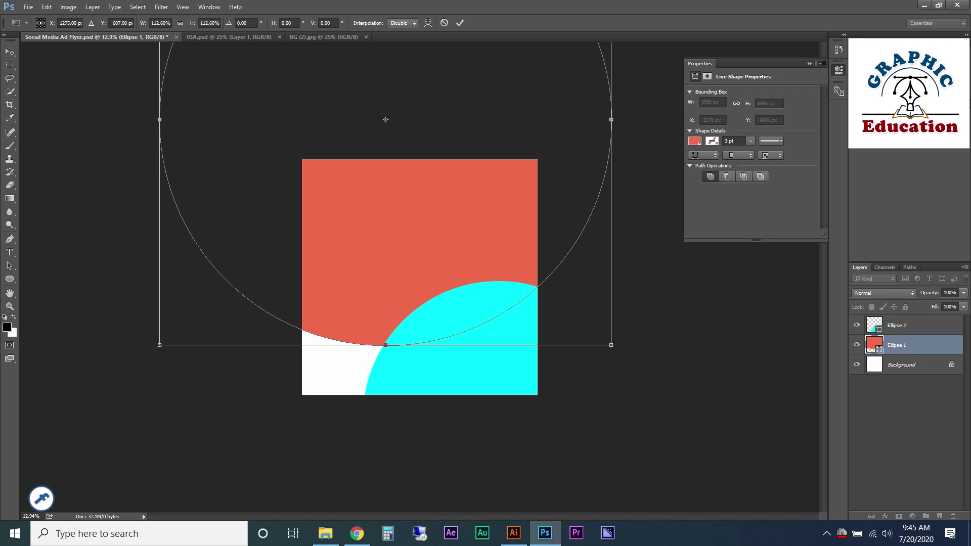
key(Return)
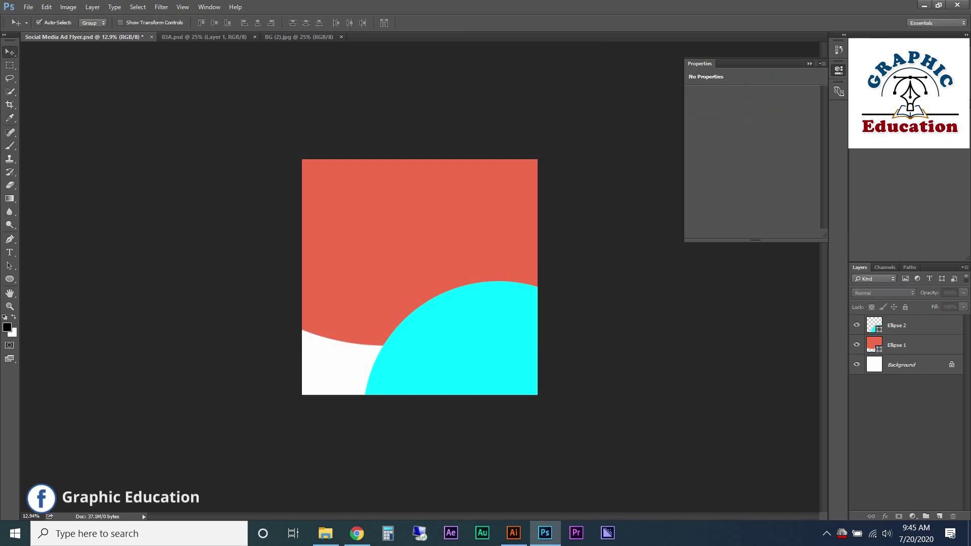
drag(455, 346, 488, 346)
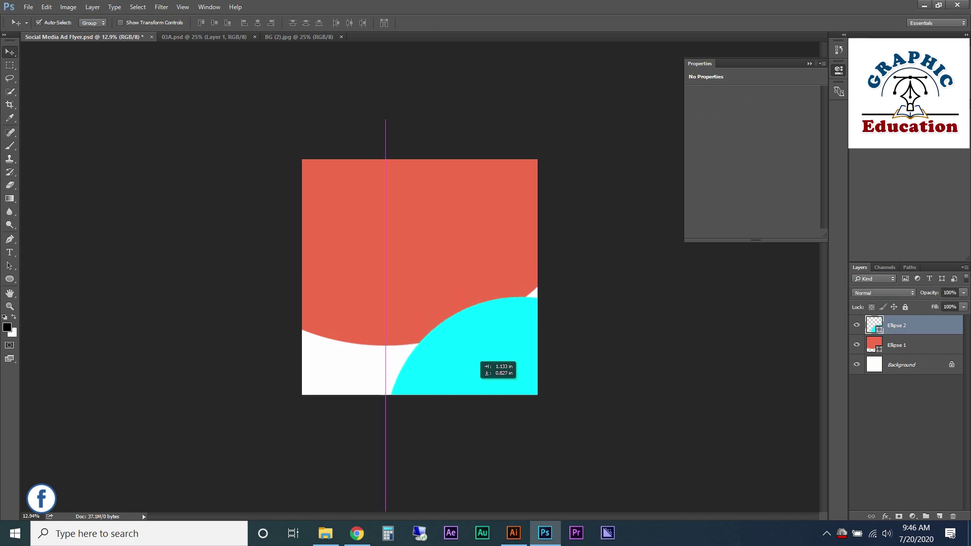
drag(488, 347, 483, 341)
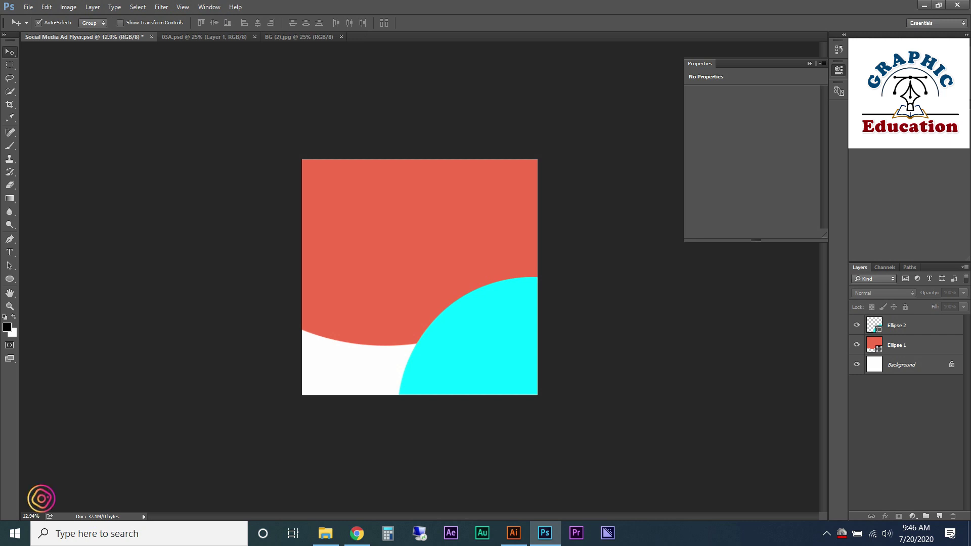
- Bring the BG (2) city photo into the flyer and convert it to a smart object
click(298, 37)
mouse_move(344, 209)
mouse_down()
mouse_move(154, 37)
mouse_move(319, 227)
mouse_up()
drag(415, 238, 455, 228)
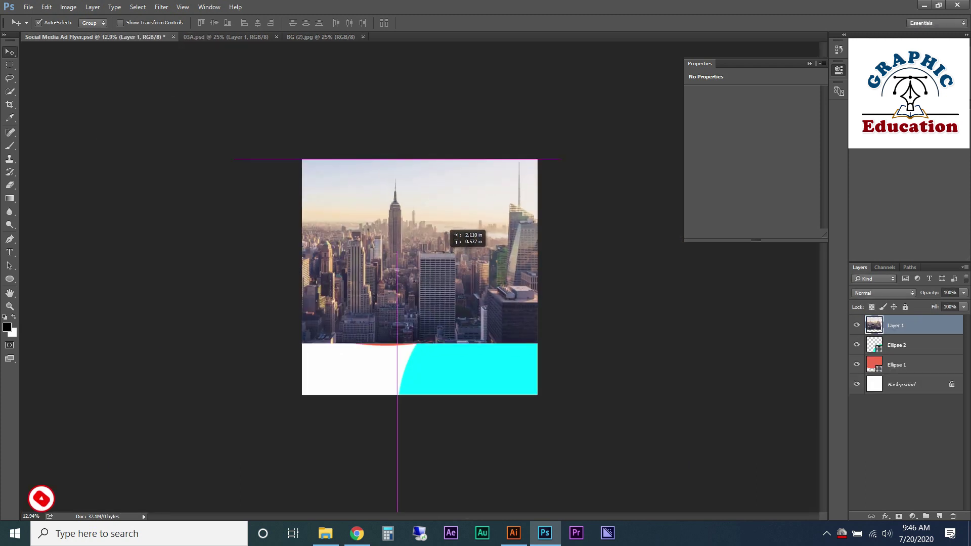
right_click(898, 326)
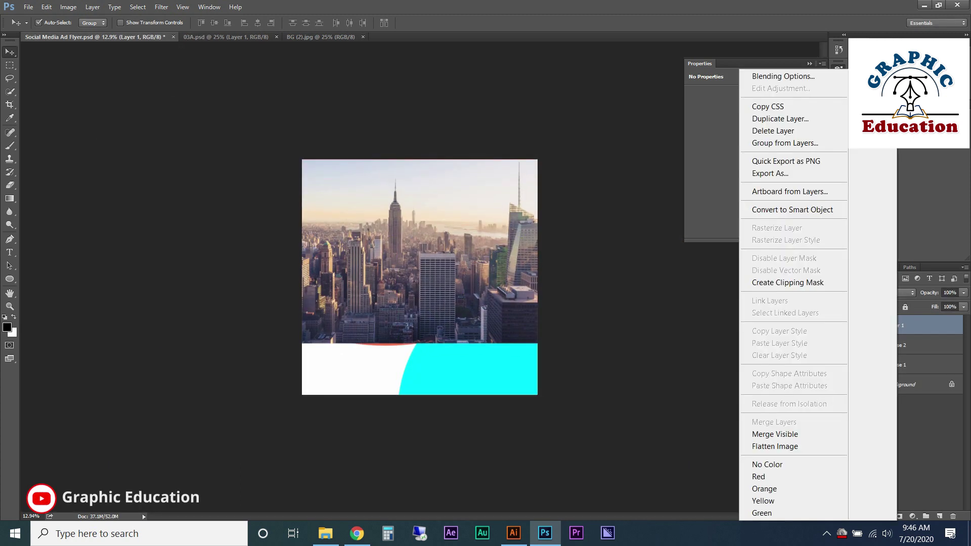
click(774, 210)
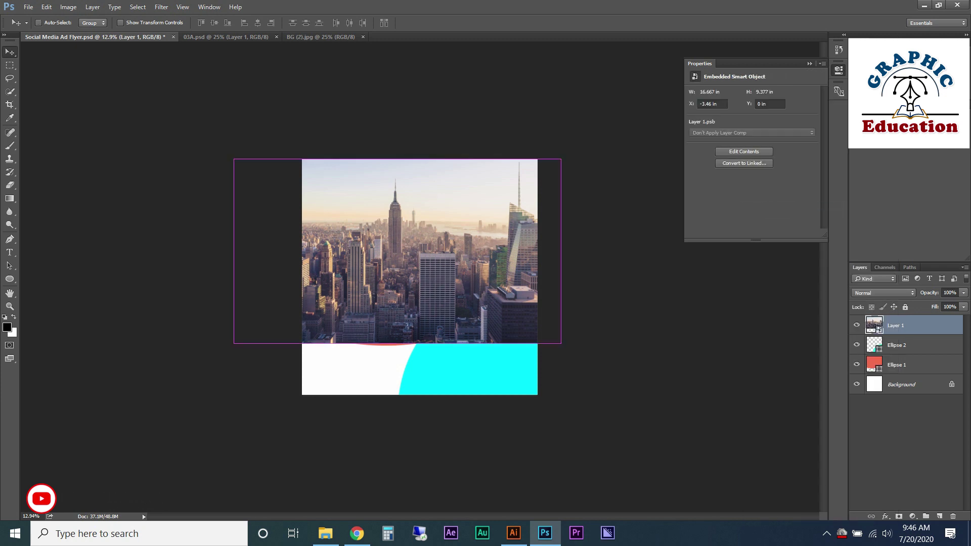
- Scale the city photo to about 107%, centre it across the top, and move its layer below Ellipse 1
key(ctrl+t)
drag(561, 160, 537, 172)
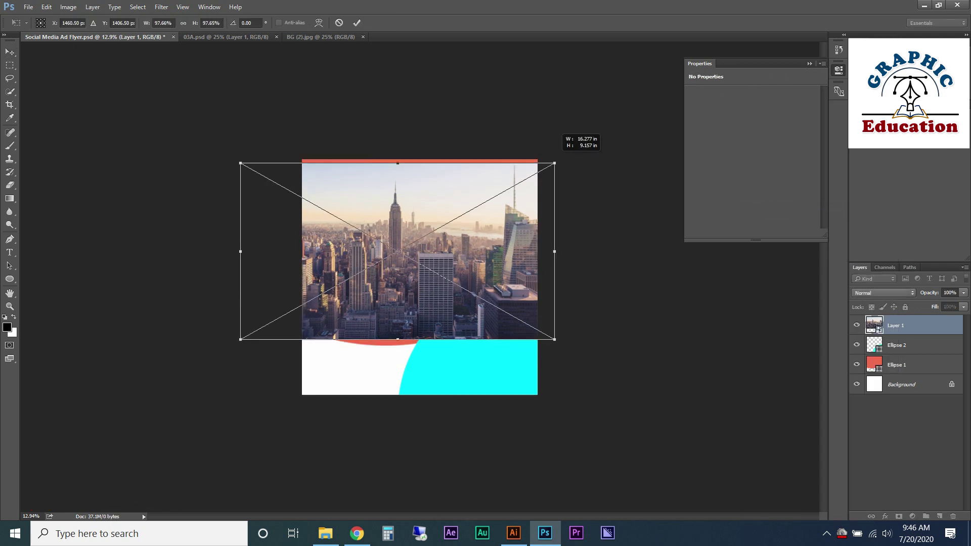
drag(462, 170, 478, 157)
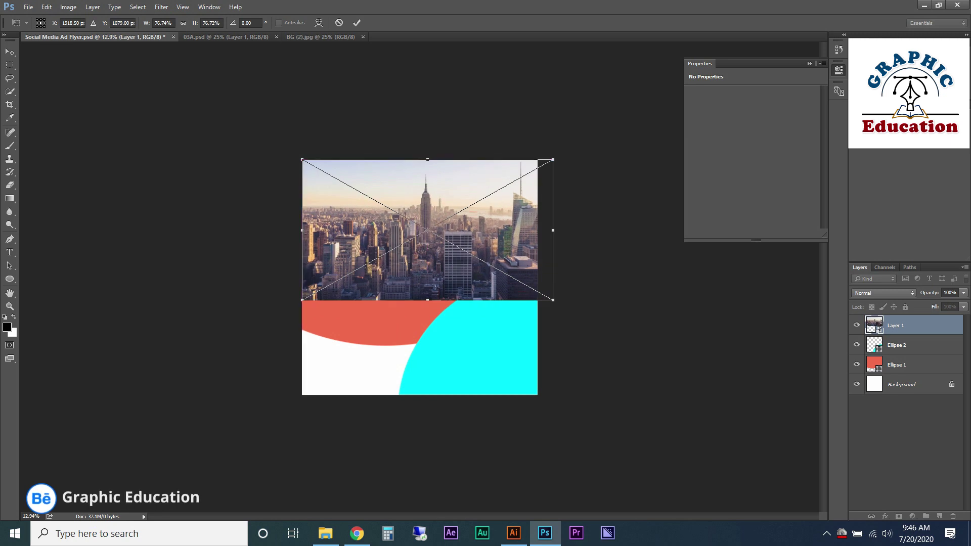
drag(553, 300, 652, 356)
drag(515, 284, 456, 280)
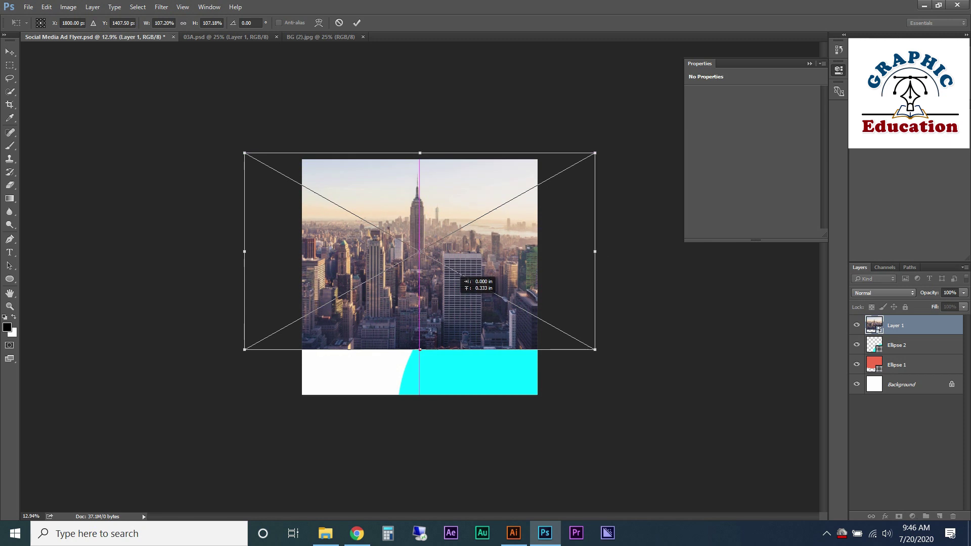
key(Return)
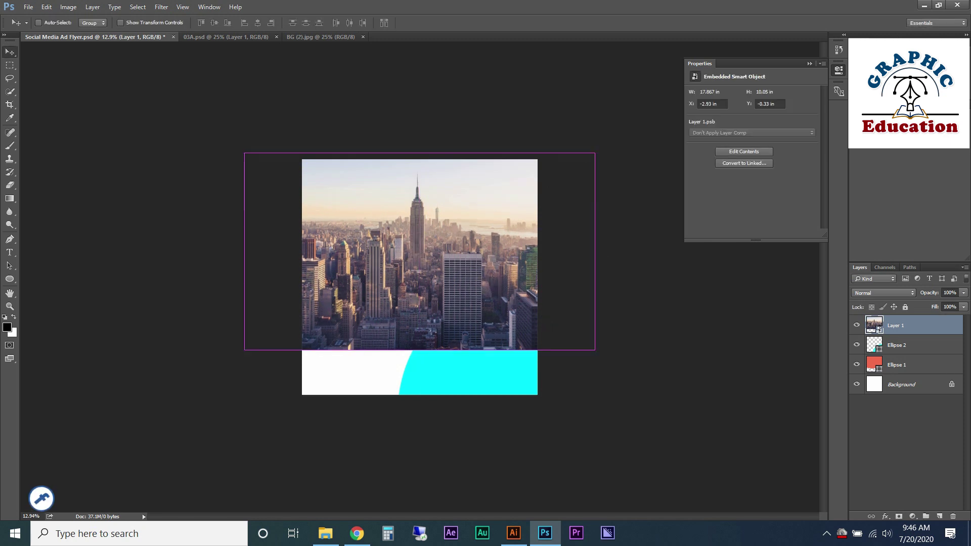
drag(896, 325, 895, 375)
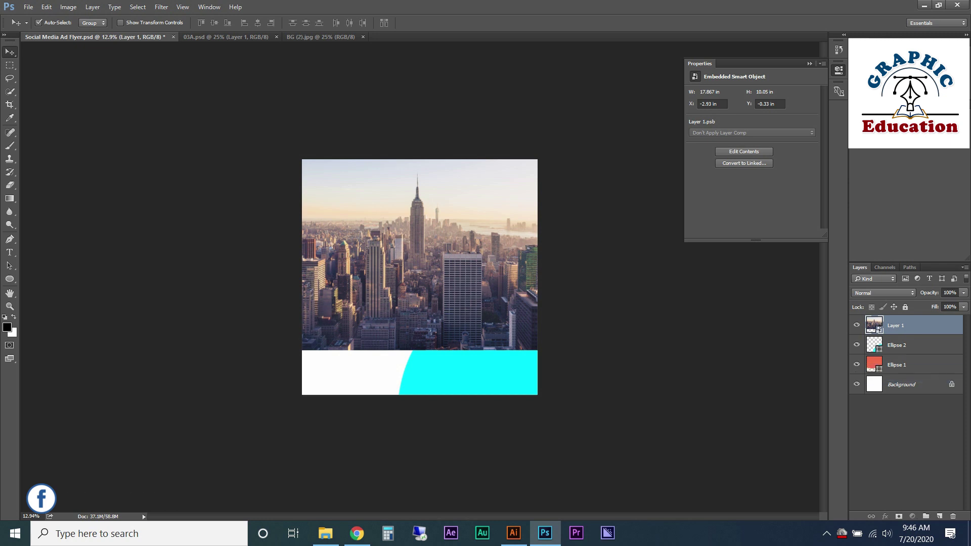
- Duplicate Ellipse 1 and clip the city photo into the red ellipse
drag(895, 374, 896, 374)
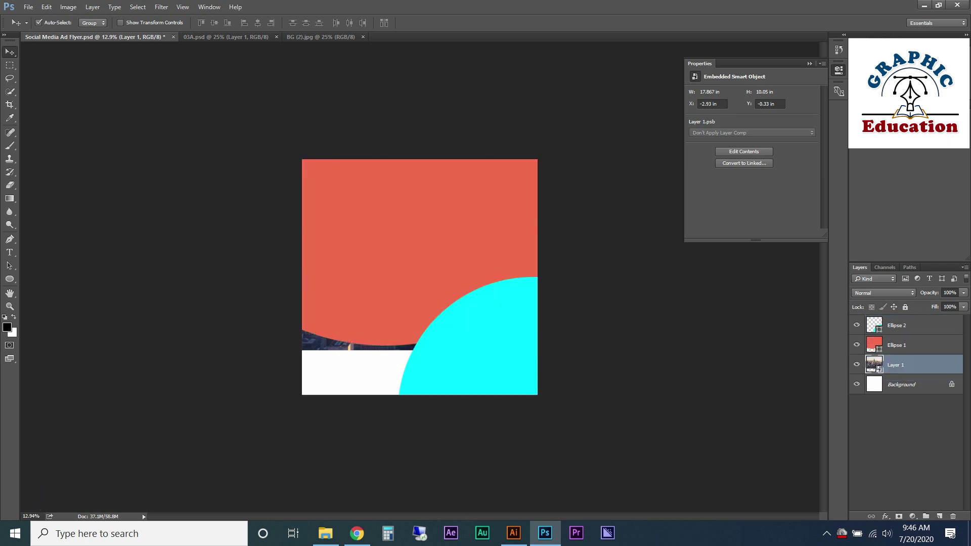
click(897, 345)
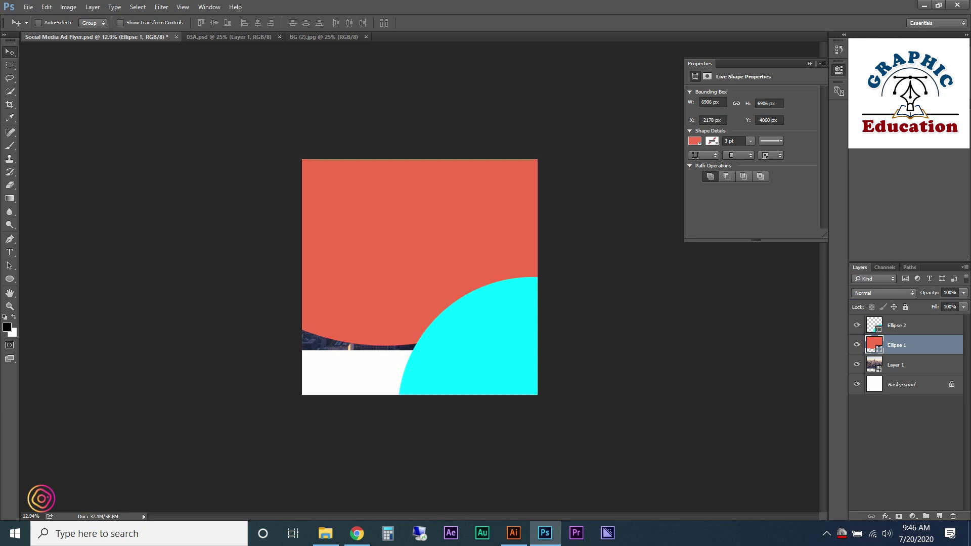
key(ctrl+j)
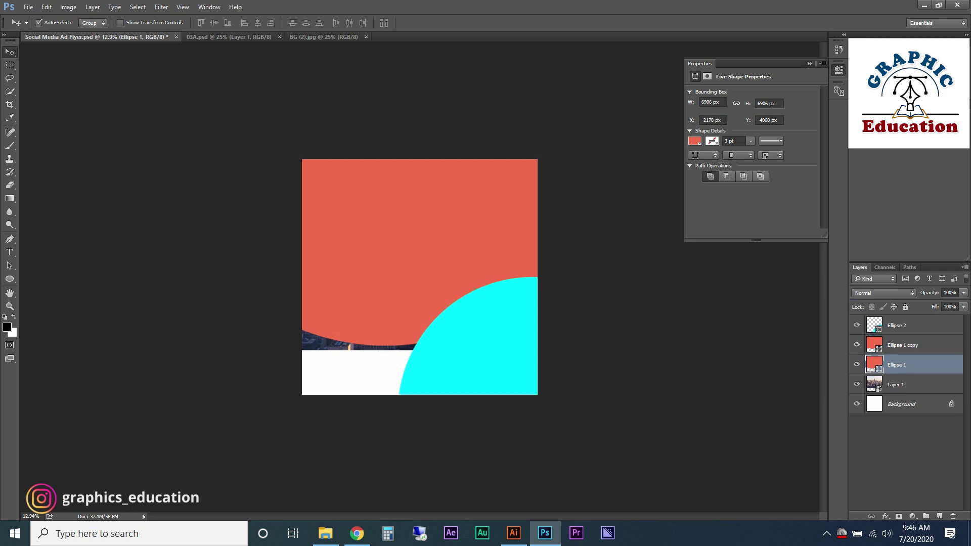
drag(875, 365, 875, 397)
click(895, 365)
right_click(896, 364)
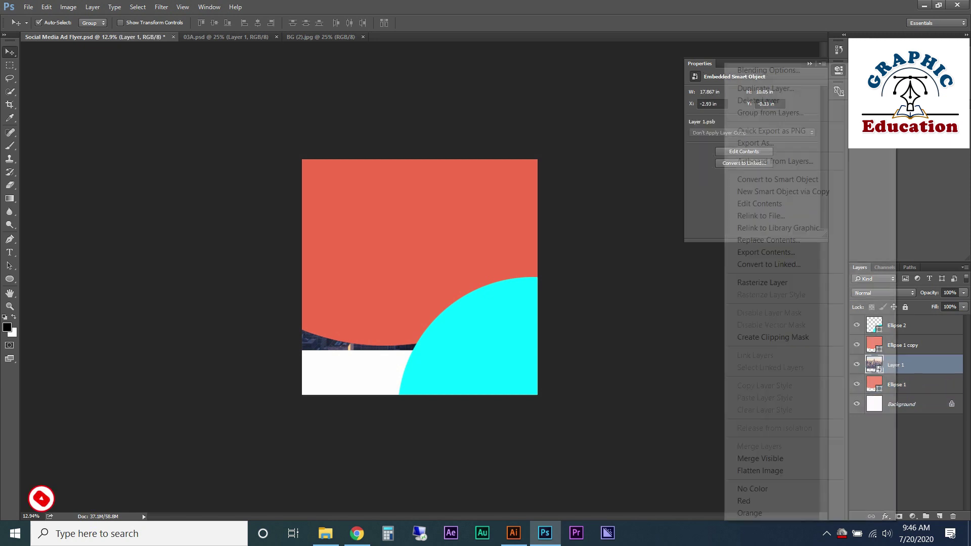
click(773, 338)
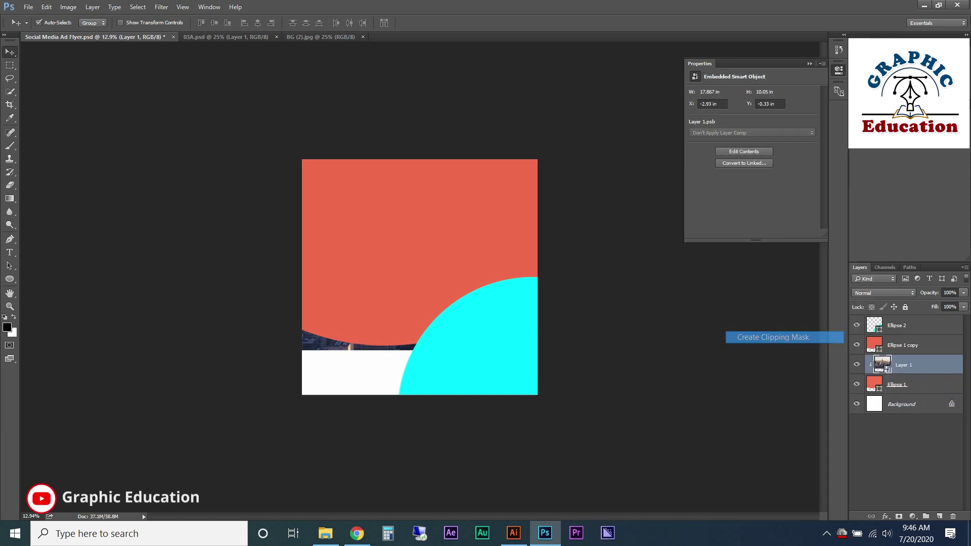
- Recolour the Ellipse 1 copy near-black and set its opacity to 82%
double_click(874, 345)
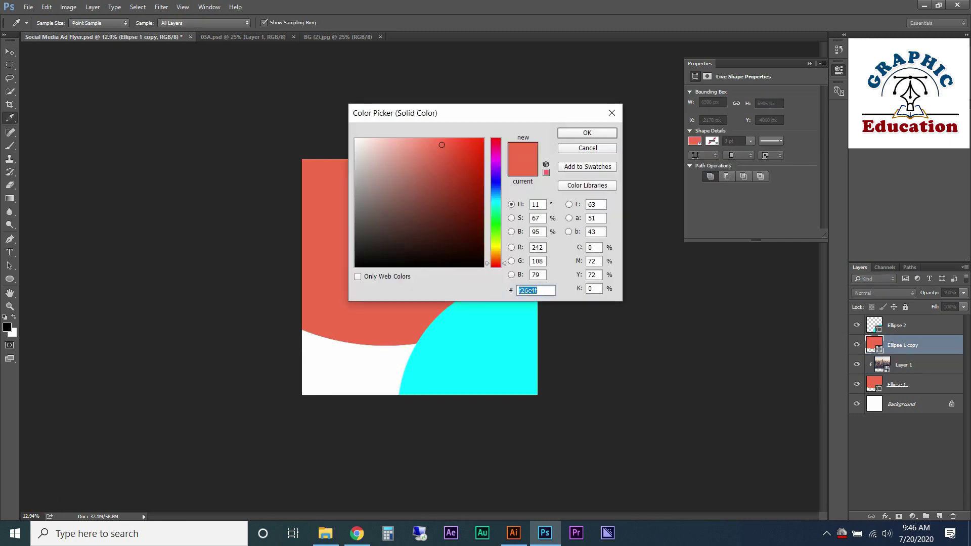
click(373, 249)
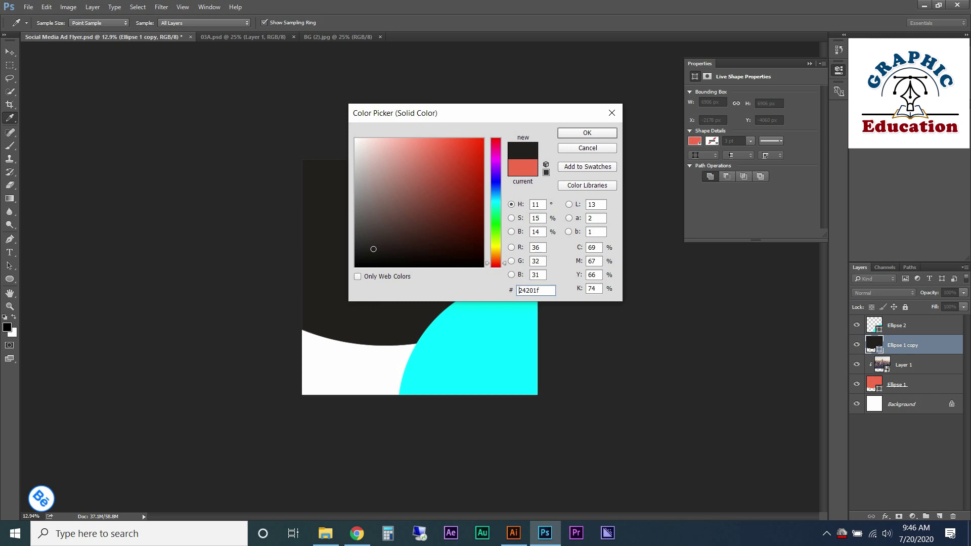
click(367, 259)
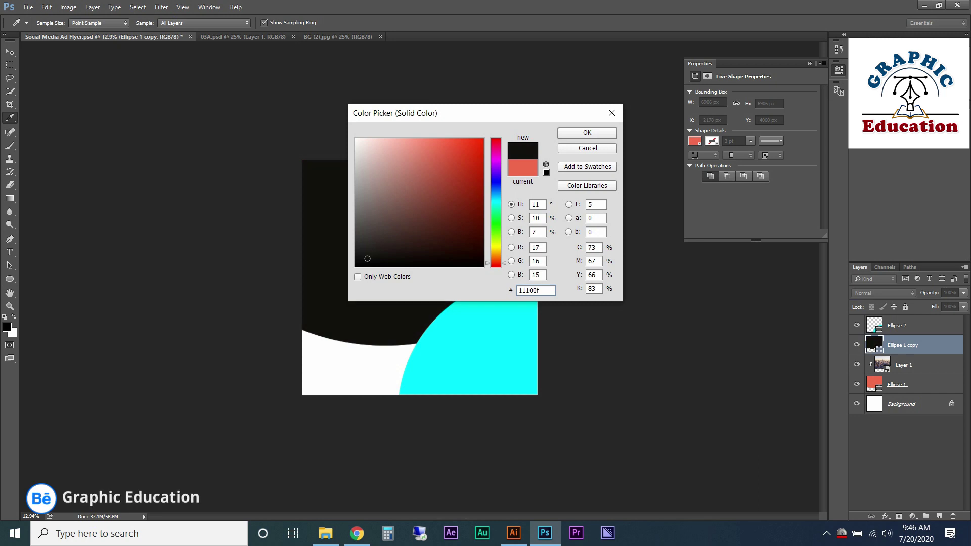
key(Return)
click(950, 293)
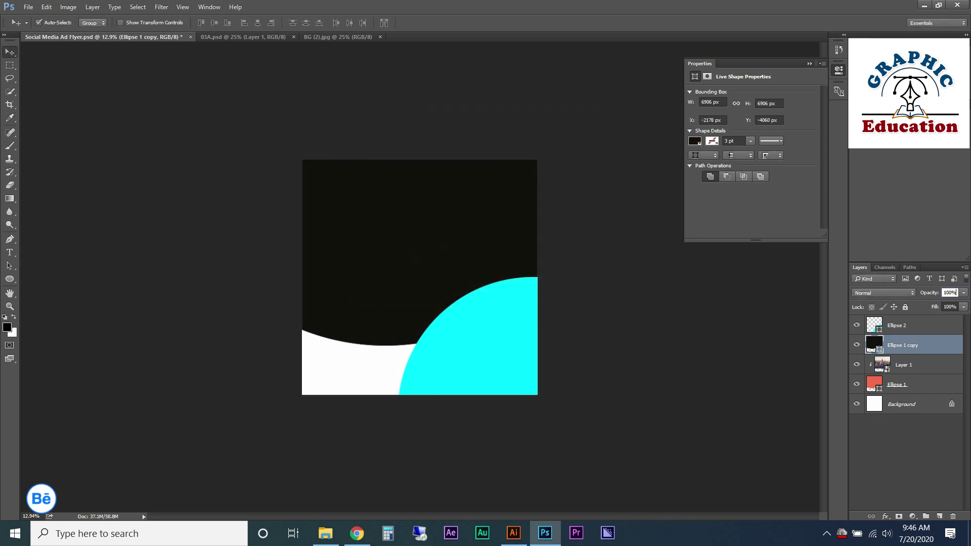
key(Down)
key(Down)
key(Down)
key(Down)
key(Down)
key(Down)
key(Down)
key(Down)
key(Down)
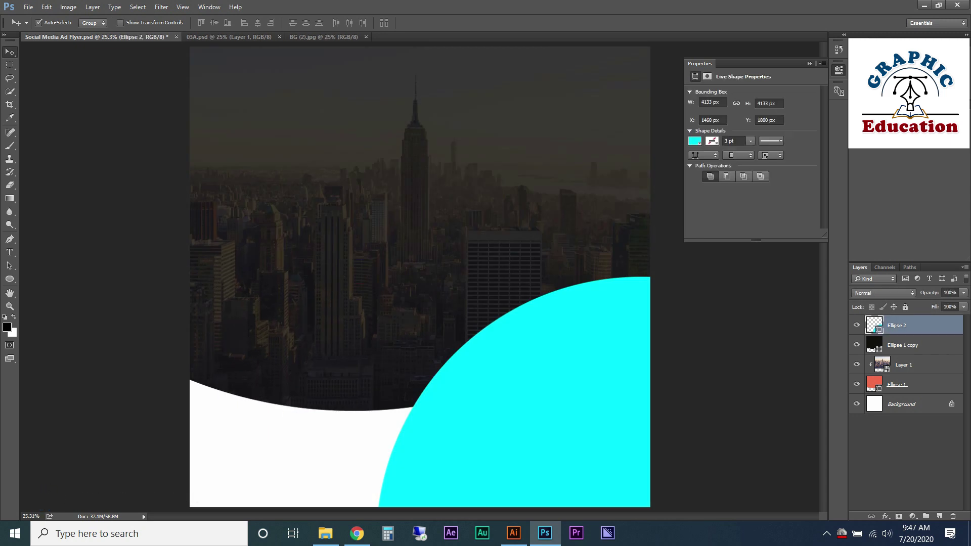
- Change the lower-right circle's fill from cyan to golden yellow
double_click(874, 324)
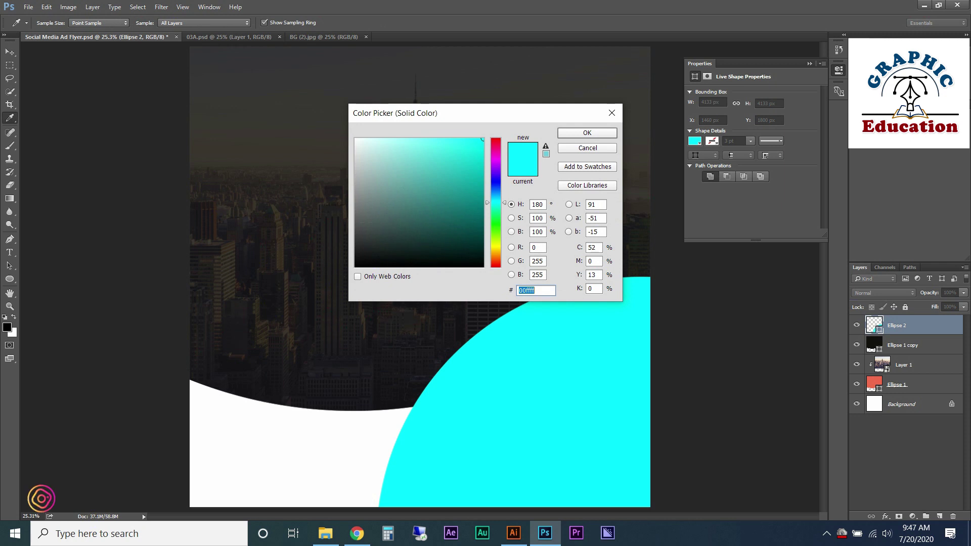
click(488, 253)
click(477, 246)
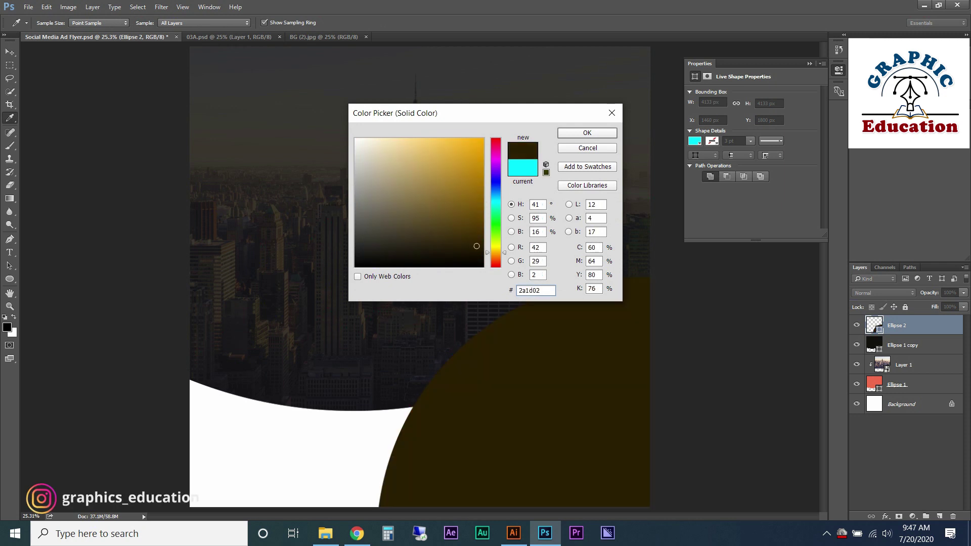
drag(496, 252, 495, 248)
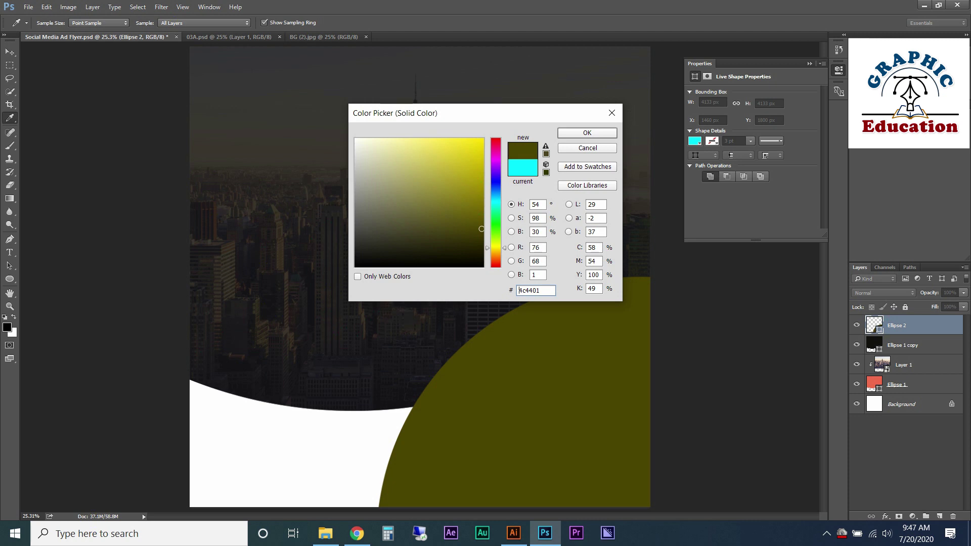
drag(496, 248, 496, 252)
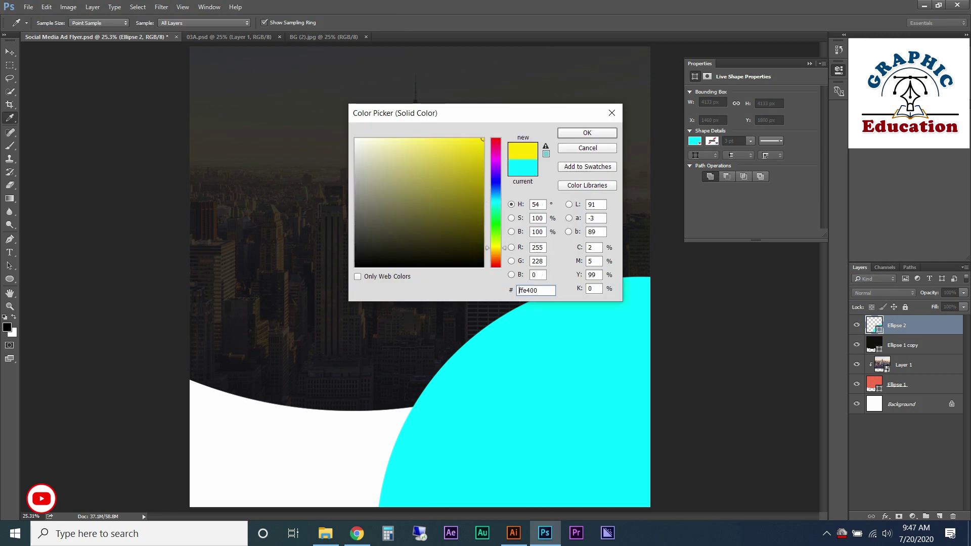
drag(496, 249, 496, 252)
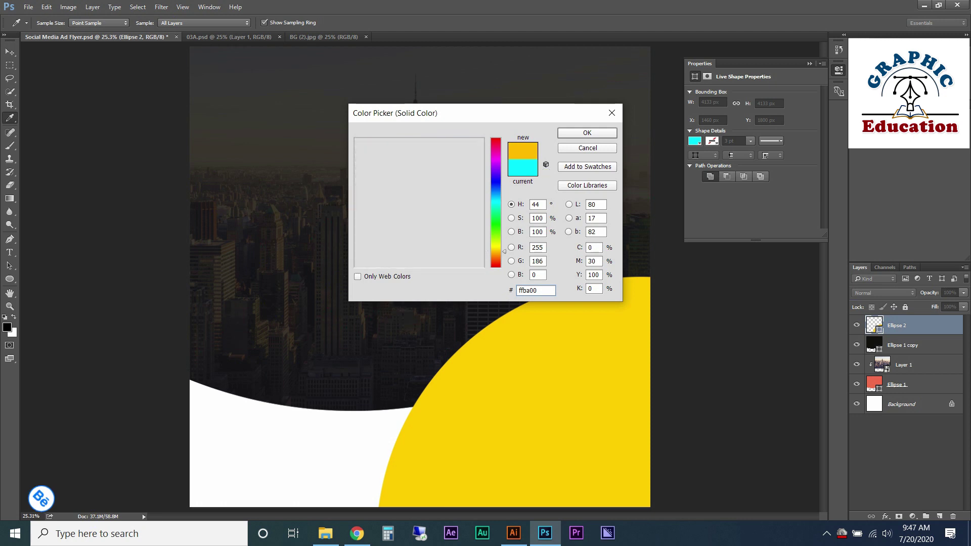
key(Return)
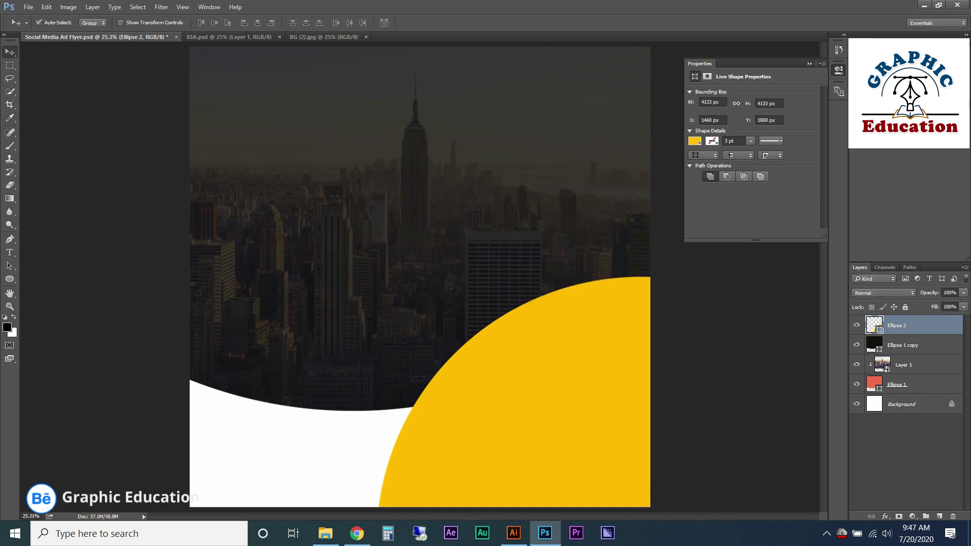
click(906, 455)
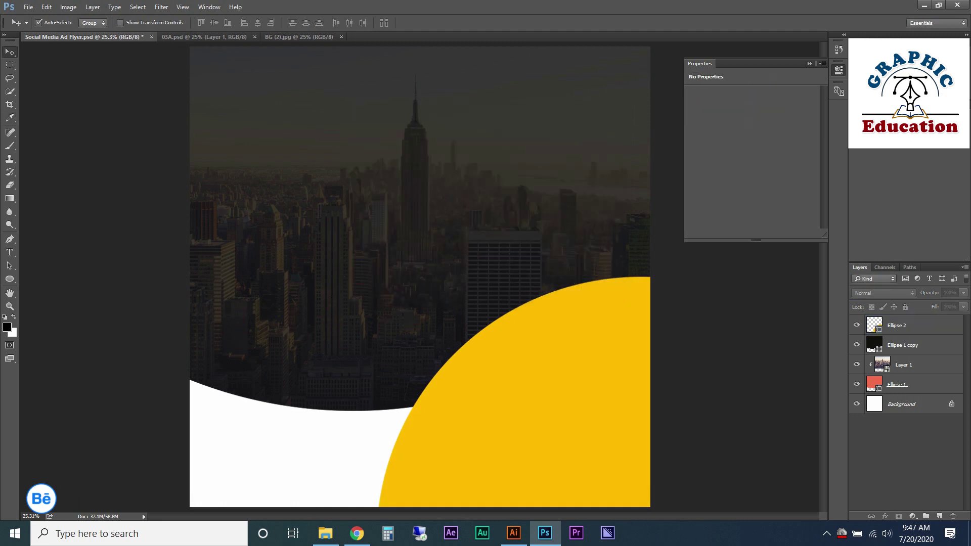
key(ctrl+minus)
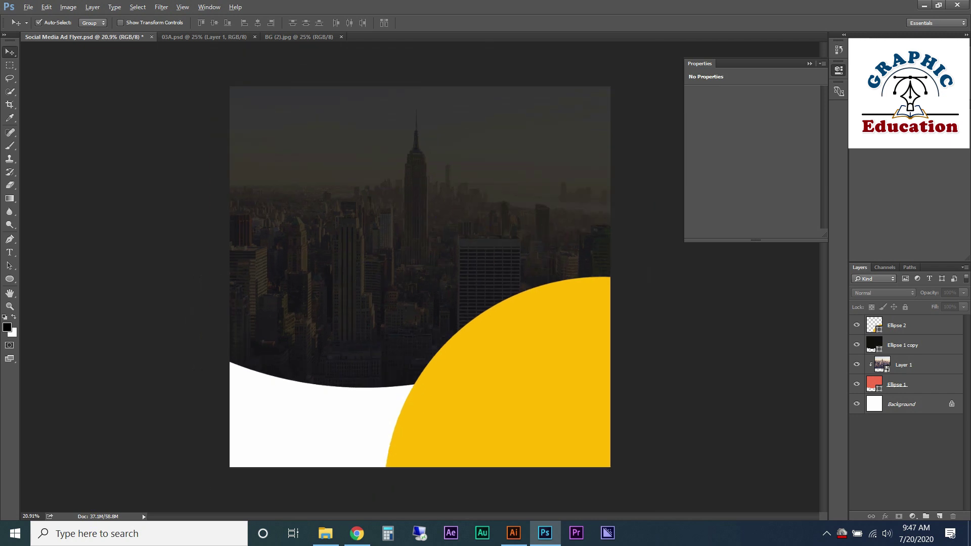
scroll(420, 277, up, 1)
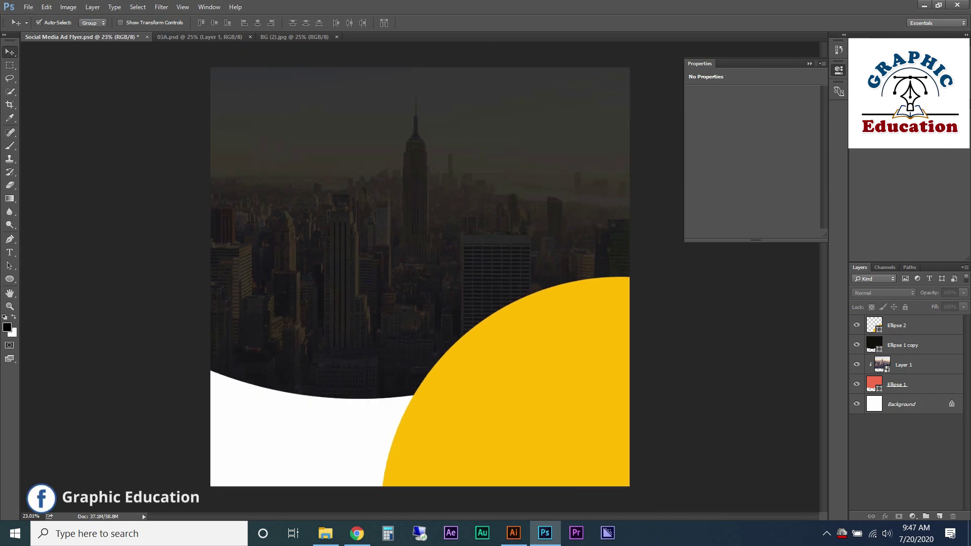
scroll(420, 277, up, 1)
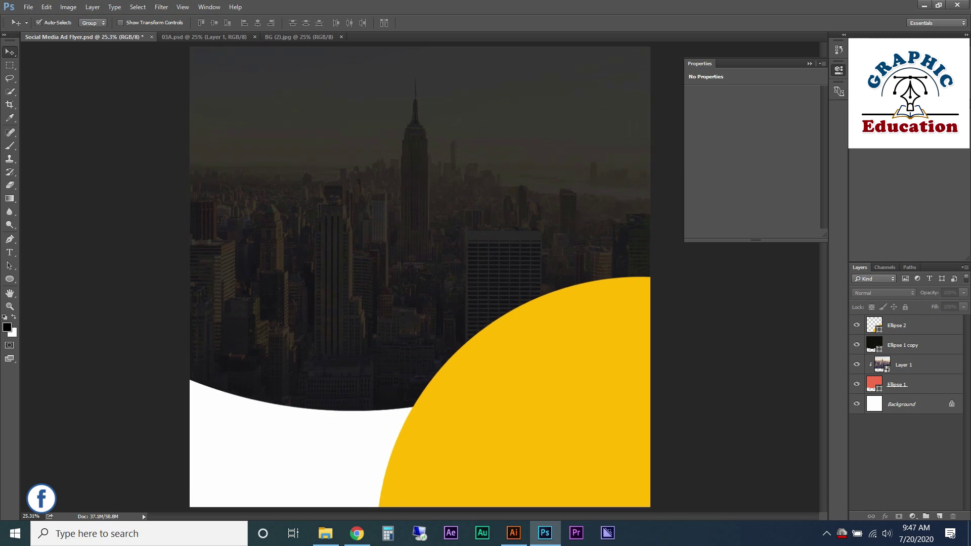
- Type the headline 'Digital Marketing Agency' on separate lines at the flyer's top left
key(t)
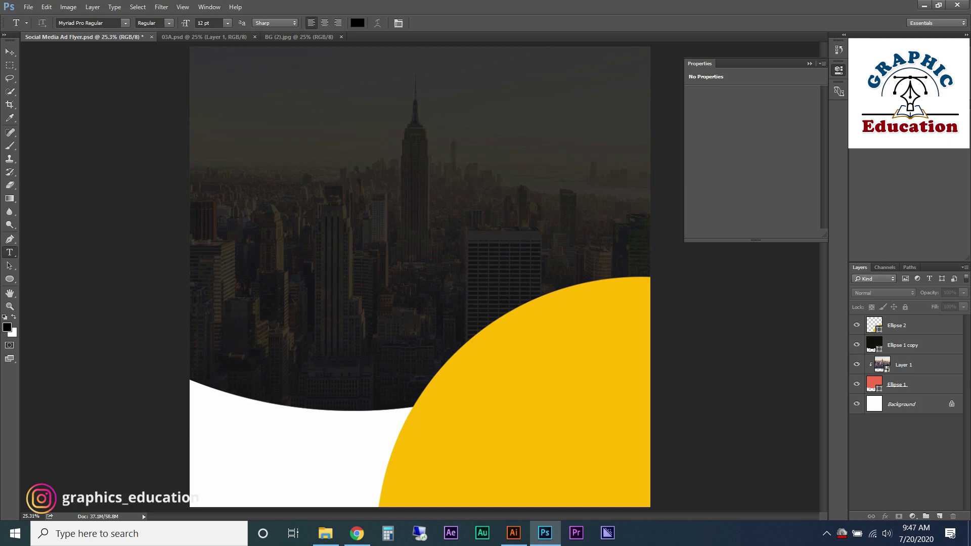
click(227, 88)
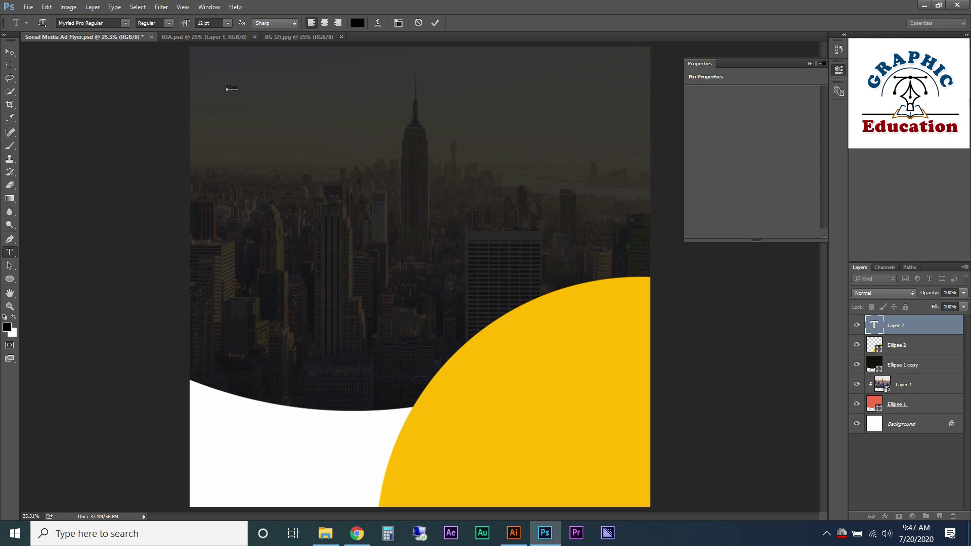
text(tal)
key(Return)
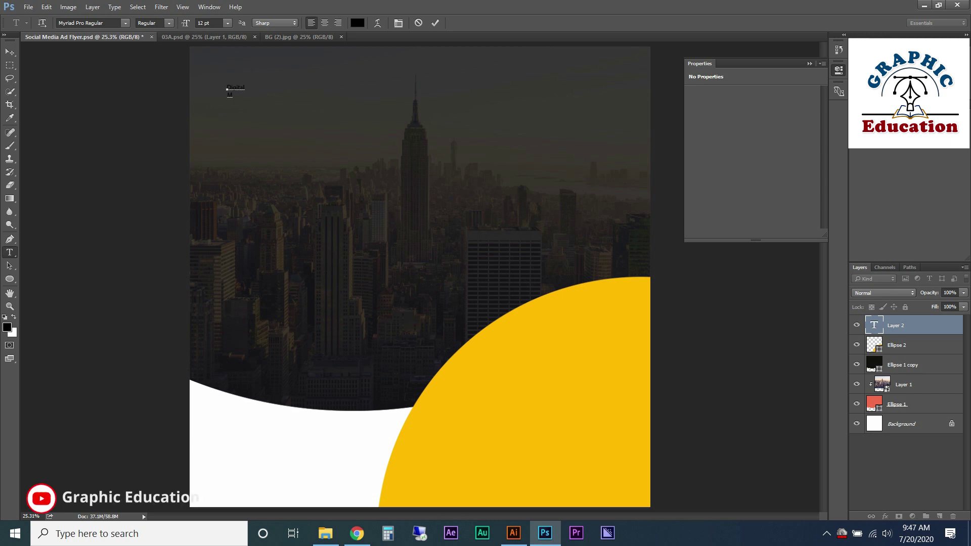
text(arketing Agenc)
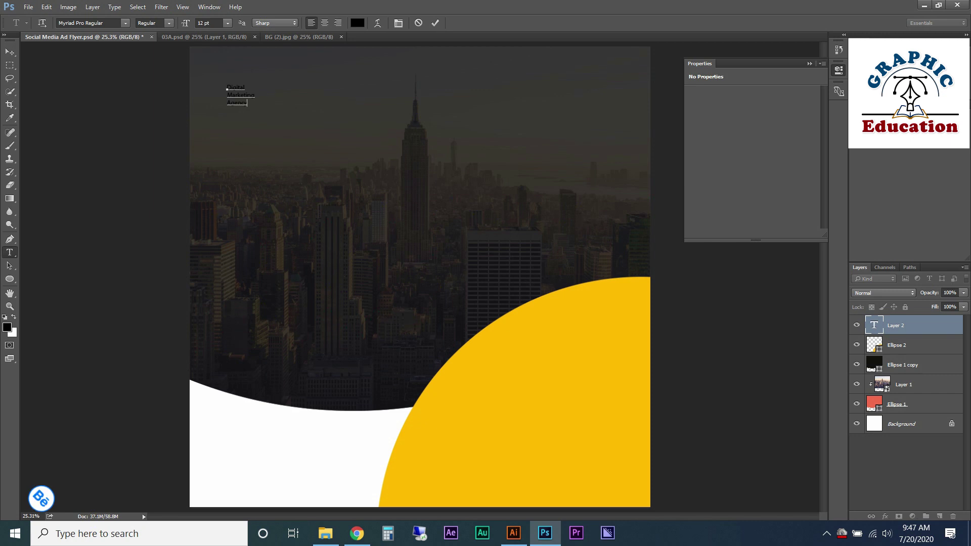
text(y)
- Enlarge the headline to about 86 pt and make it Myriad Pro Bold
key(ctrl+a)
mouse_move(254, 106)
mouse_down()
mouse_move(282, 108)
mouse_move(423, 244)
mouse_up()
click(361, 164)
key(ctrl+a)
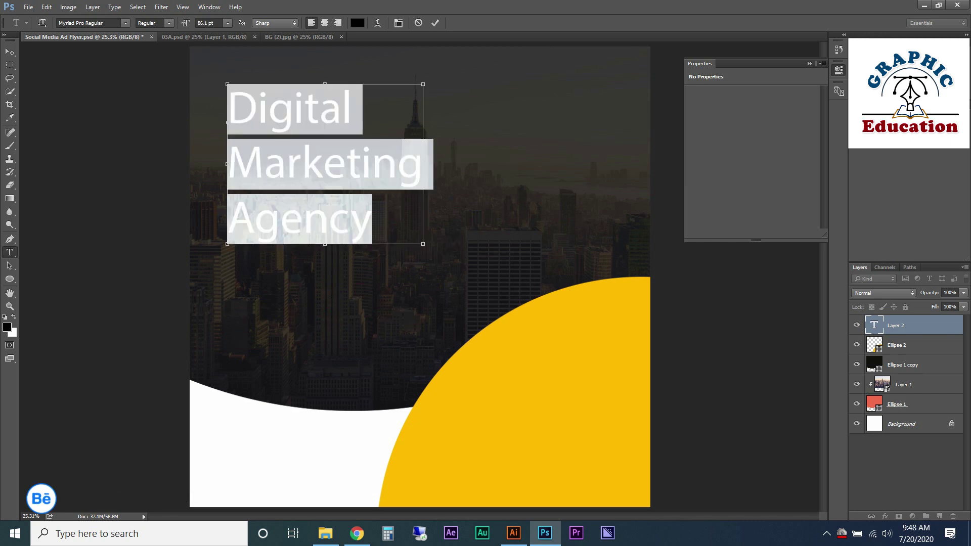
click(302, 165)
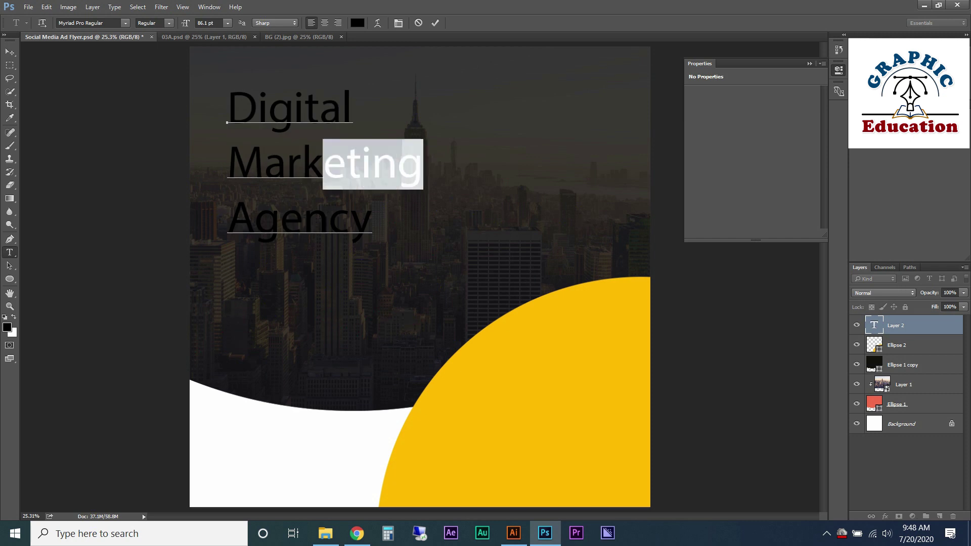
drag(423, 164, 227, 165)
key(ctrl+a)
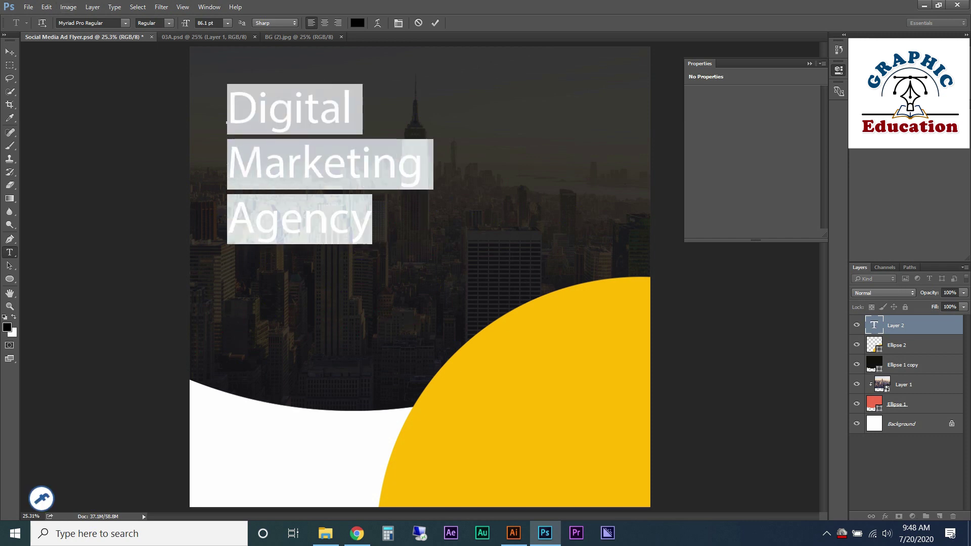
click(154, 23)
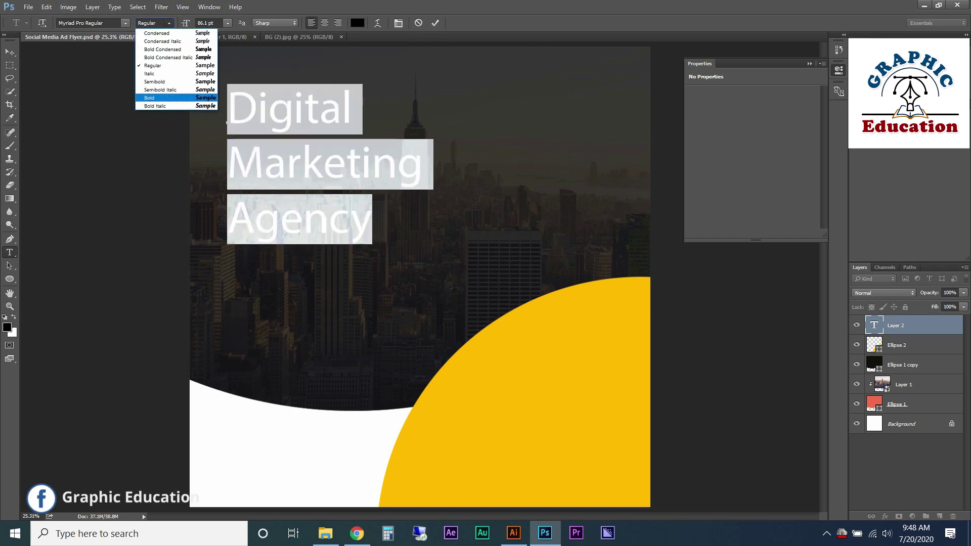
click(151, 98)
click(386, 165)
key(ctrl+a)
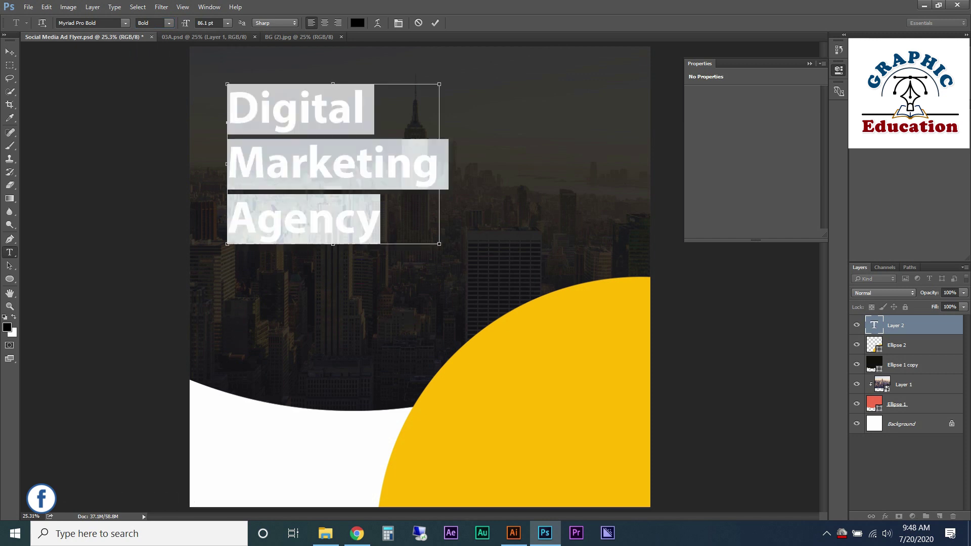
- Colour the headline white (ffffff) and the word Marketing yellow (ffba00)
click(357, 22)
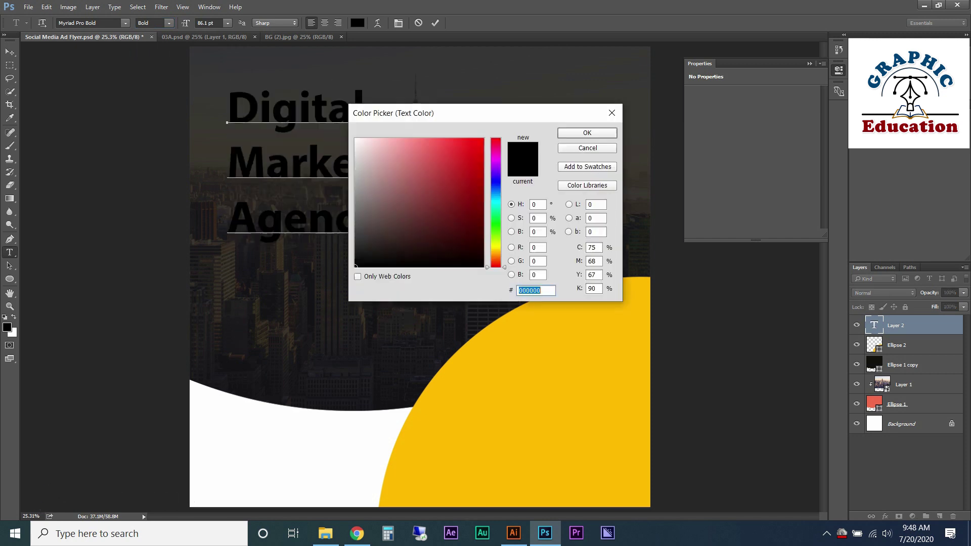
text(ffffff)
key(Return)
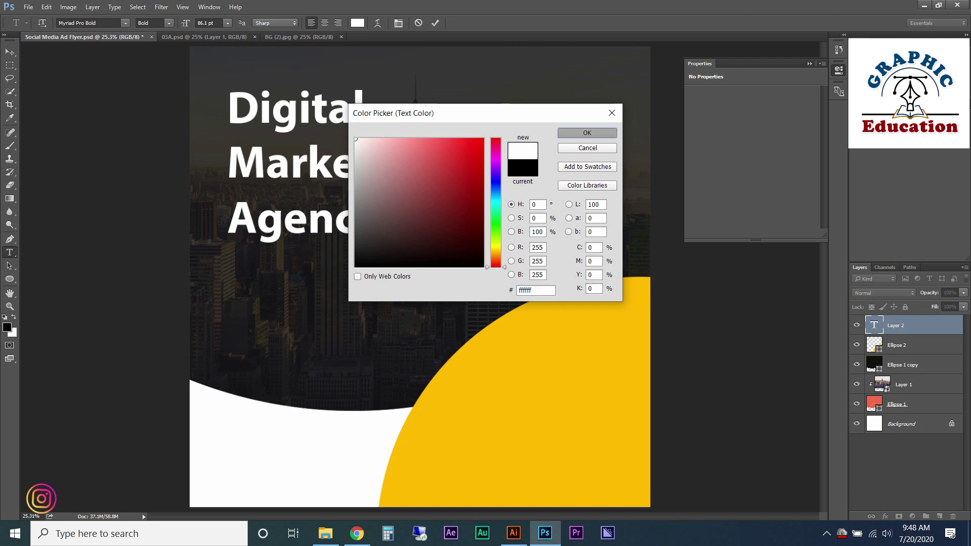
drag(228, 162, 439, 162)
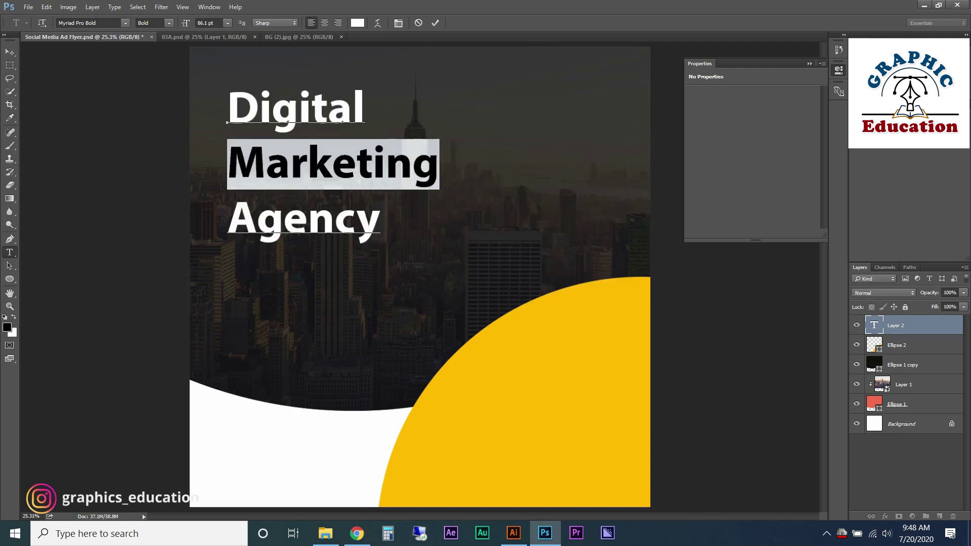
click(357, 23)
text(ffba00)
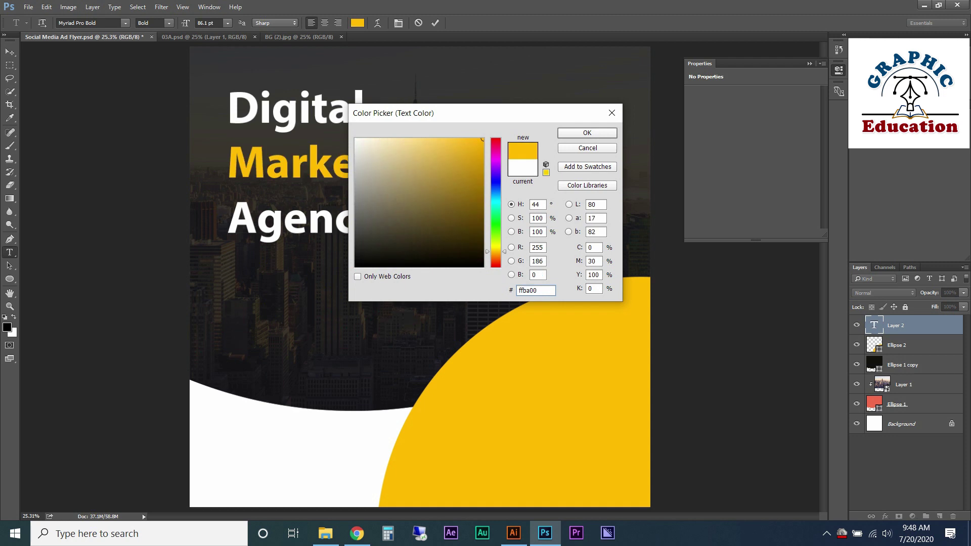
key(Return)
- Nudge the headline up-left and scale it to about 83%, roughly 71 pt
click(9, 52)
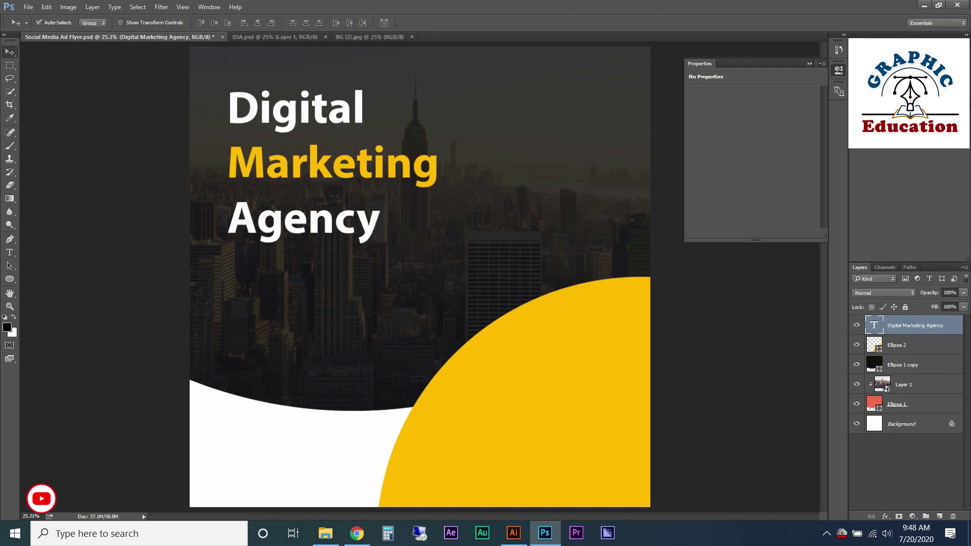
drag(320, 97, 312, 81)
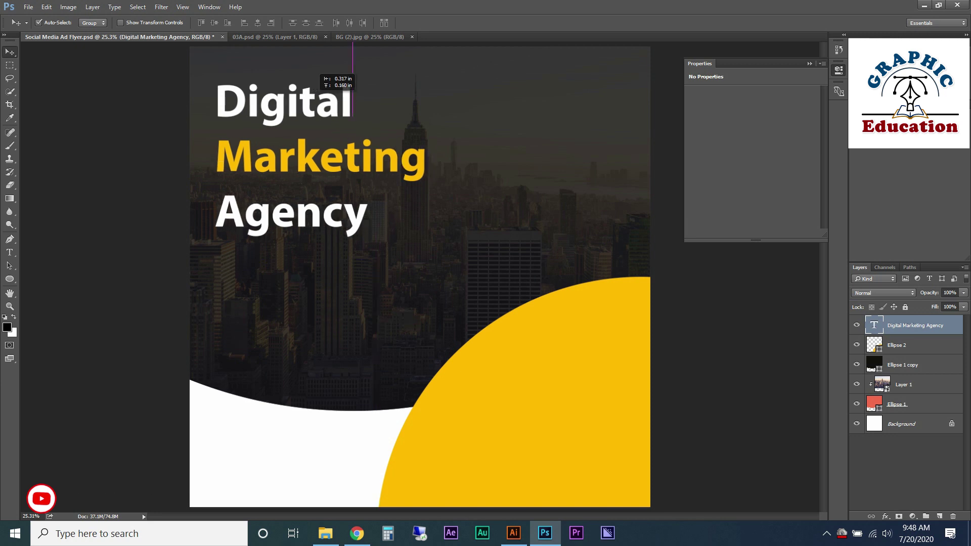
key(ctrl+t)
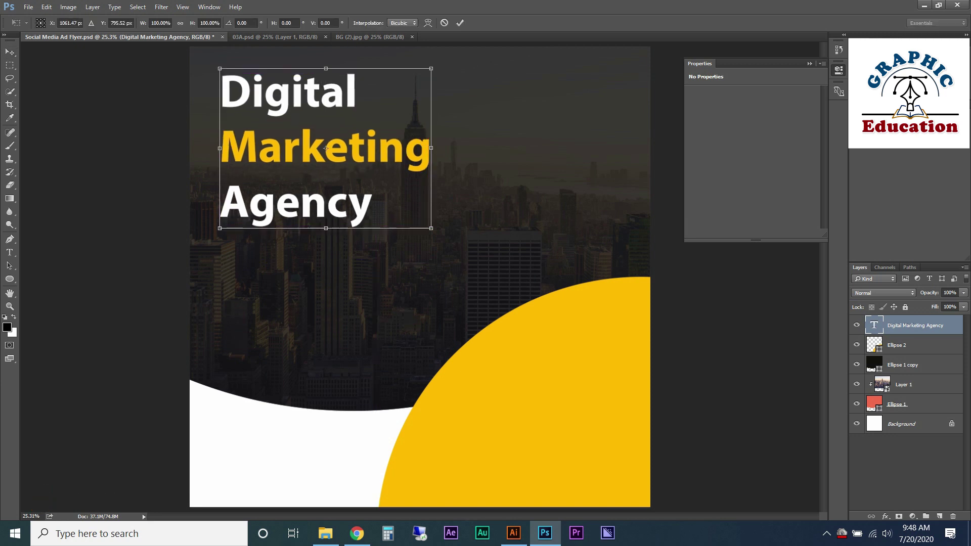
drag(431, 228, 395, 201)
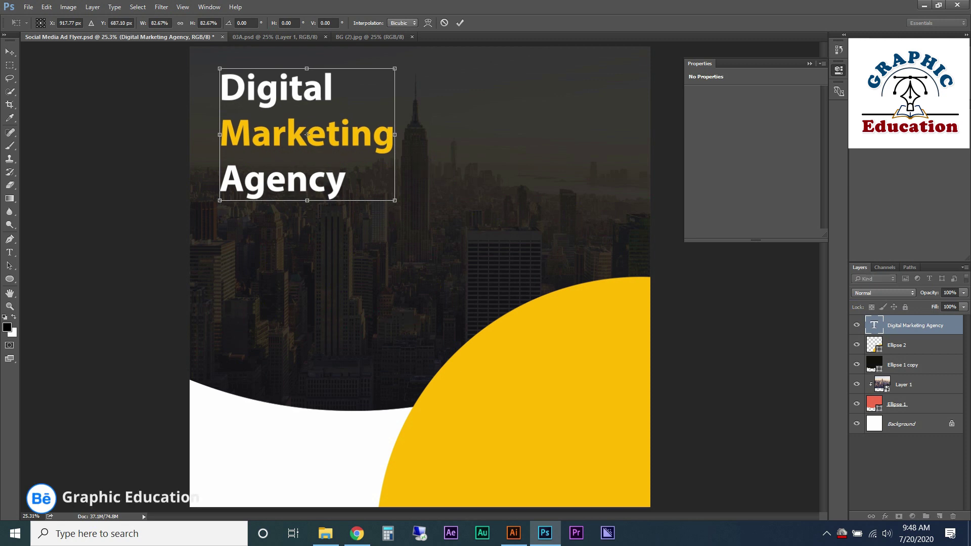
key(Return)
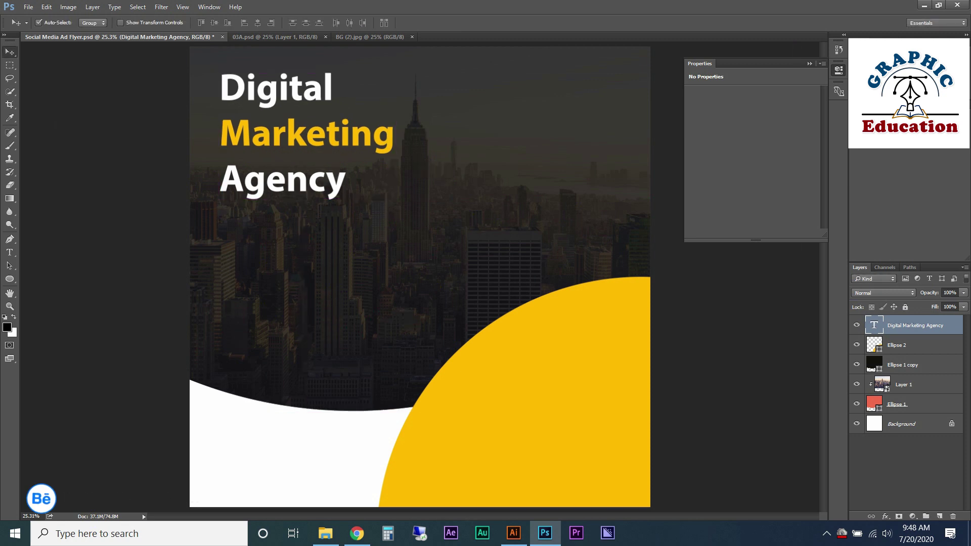
- Select all the headline text to change its font
key(t)
click(219, 100)
key(ctrl+a)
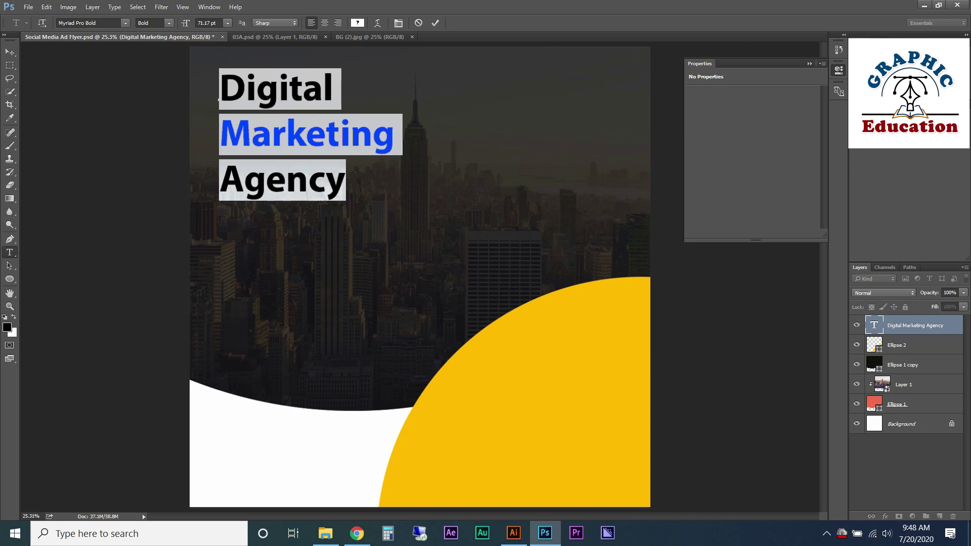
click(125, 23)
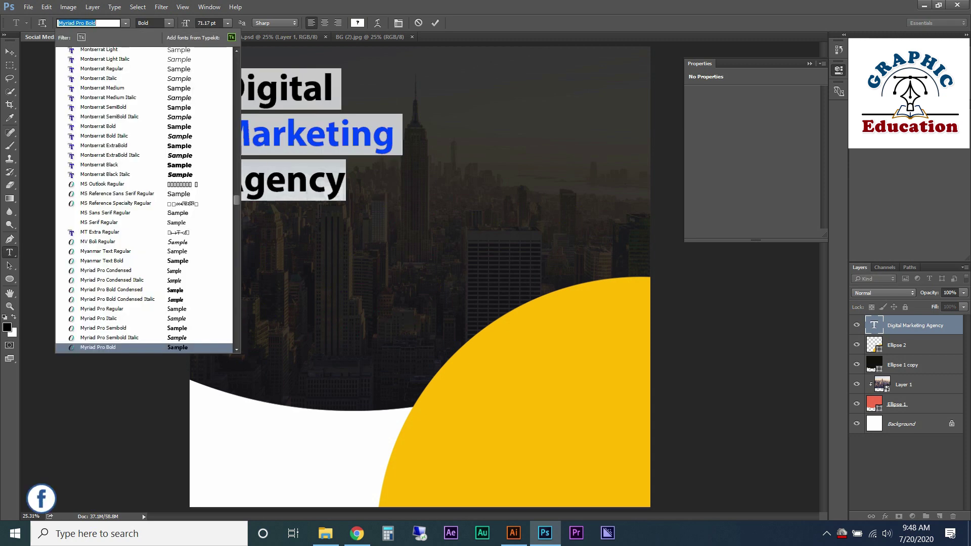
- Search 'open' in the font list and apply Open Sans Bold to the headline
text(open)
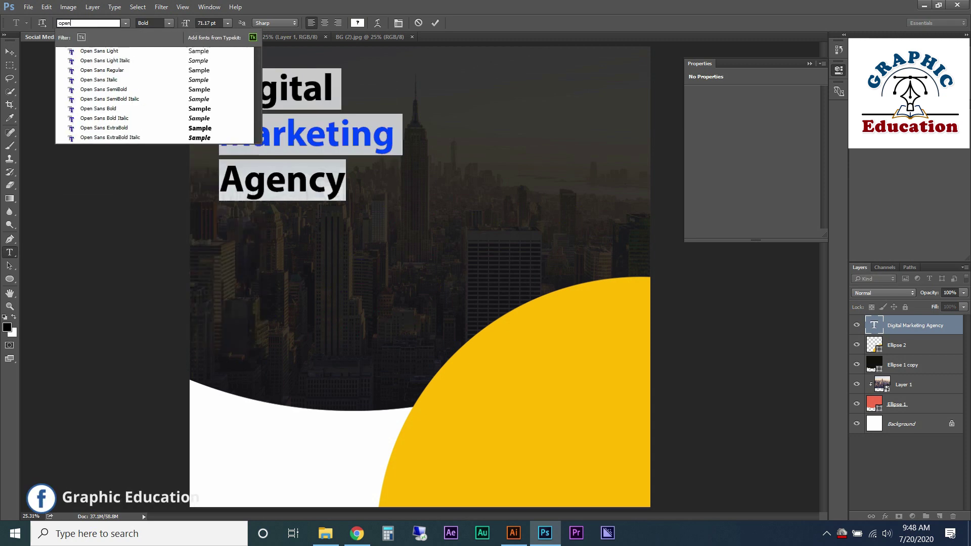
key(Down)
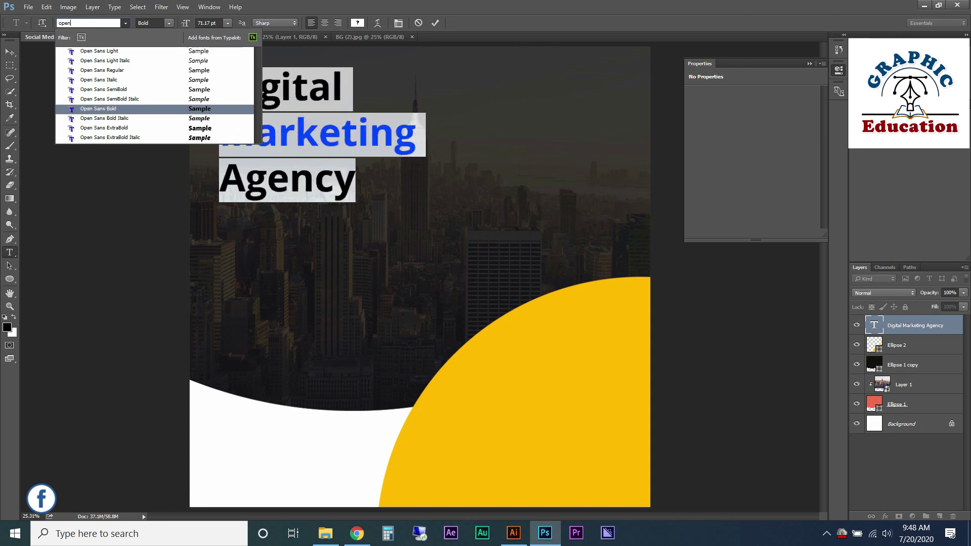
key(Return)
key(Up)
key(Up)
key(Up)
key(Up)
key(Up)
key(Up)
key(Up)
key(Up)
key(Up)
key(Up)
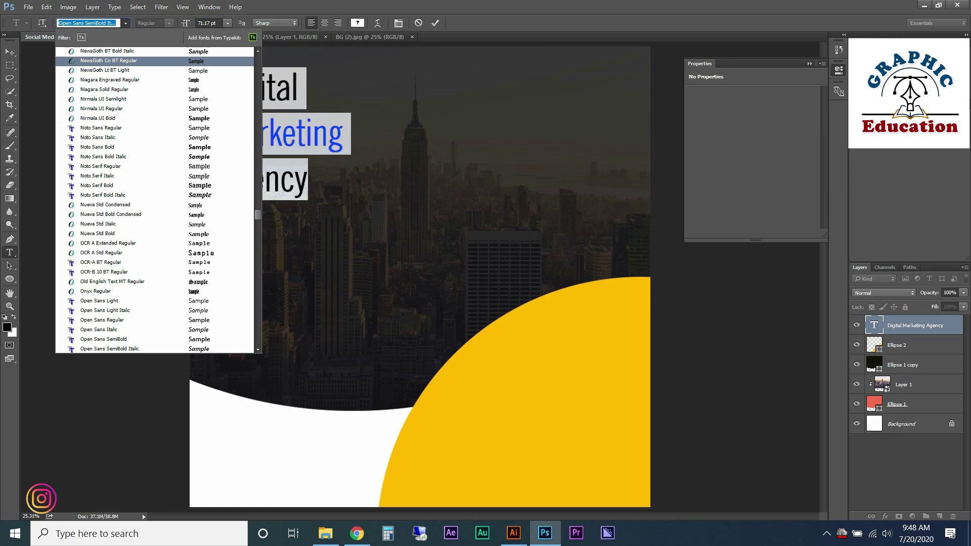
key(Up)
key(Up)
key(Down)
key(Down)
key(Down)
key(Down)
key(Down)
key(Down)
key(Down)
key(Down)
key(Down)
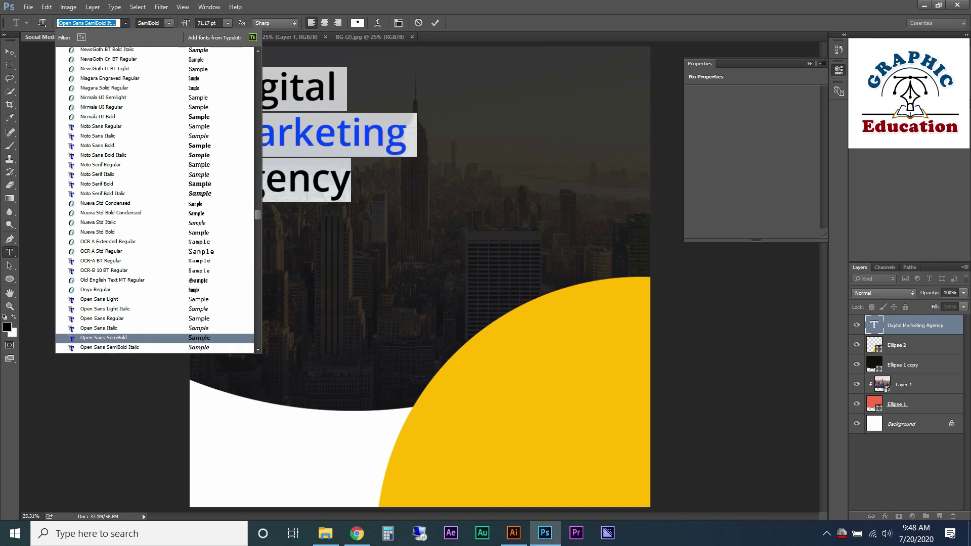
key(Down)
key(Down)
key(Return)
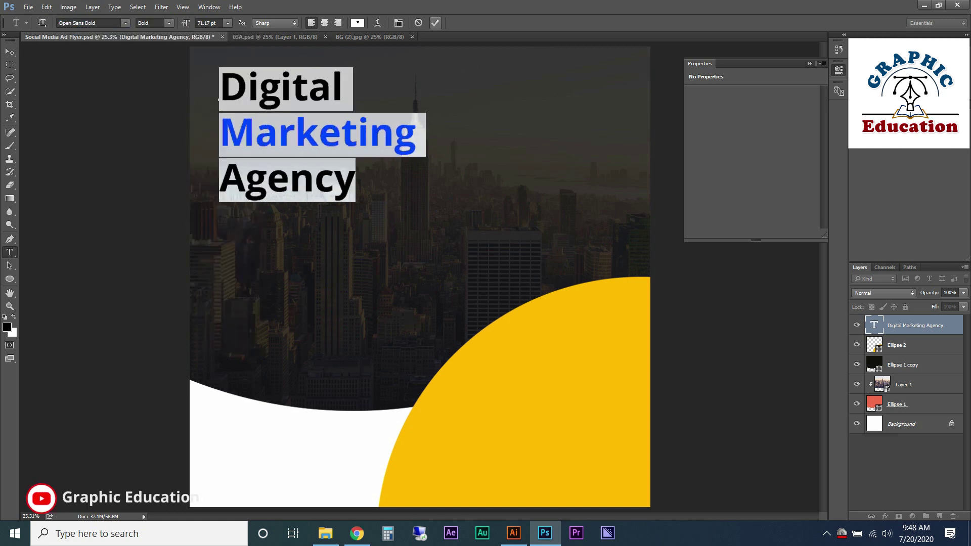
click(435, 23)
- Commit the headline text and nudge it slightly down and left on the flyer
click(10, 52)
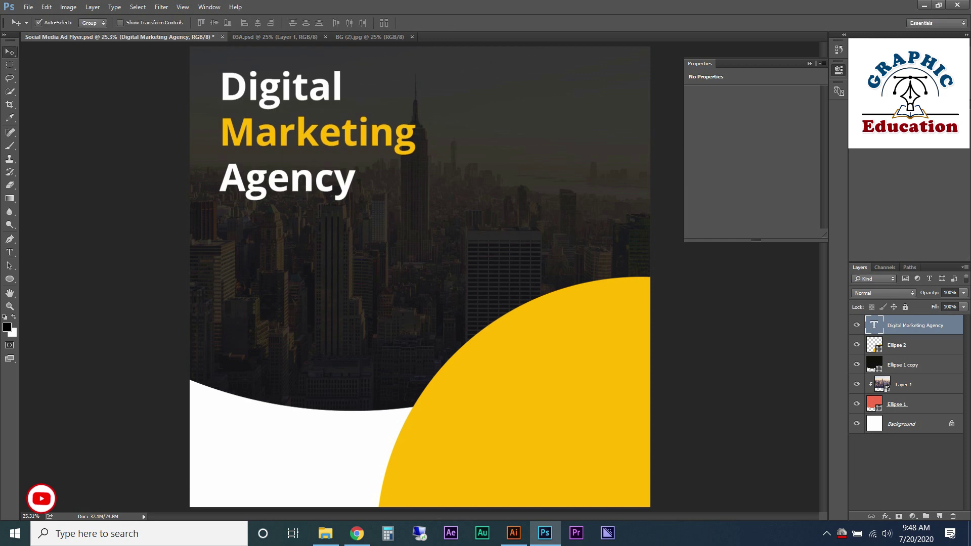
drag(323, 84, 320, 87)
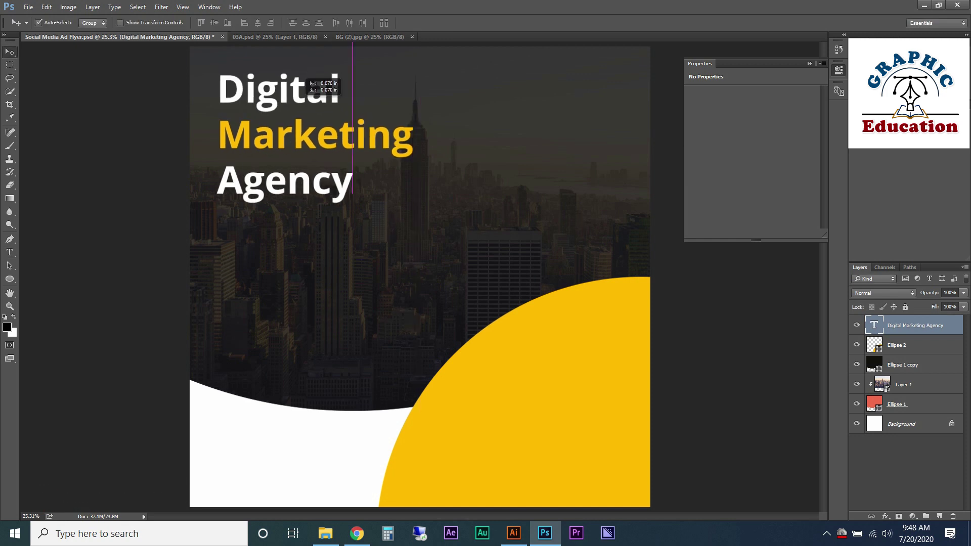
key(shift+Down)
key(shift+Down)
key(shift+Down)
key(shift+Down)
key(shift+Down)
key(shift+Down)
key(shift+Down)
key(shift+Down)
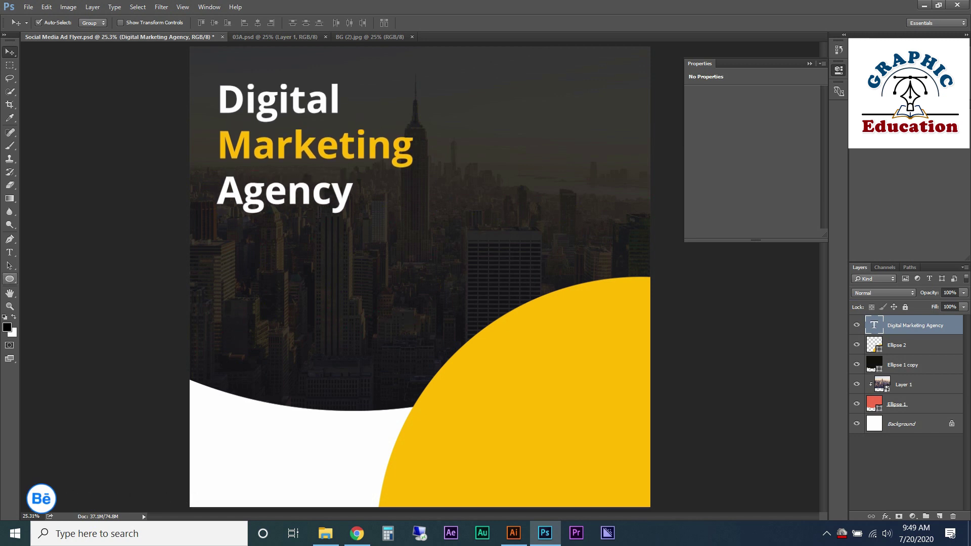
click(9, 279)
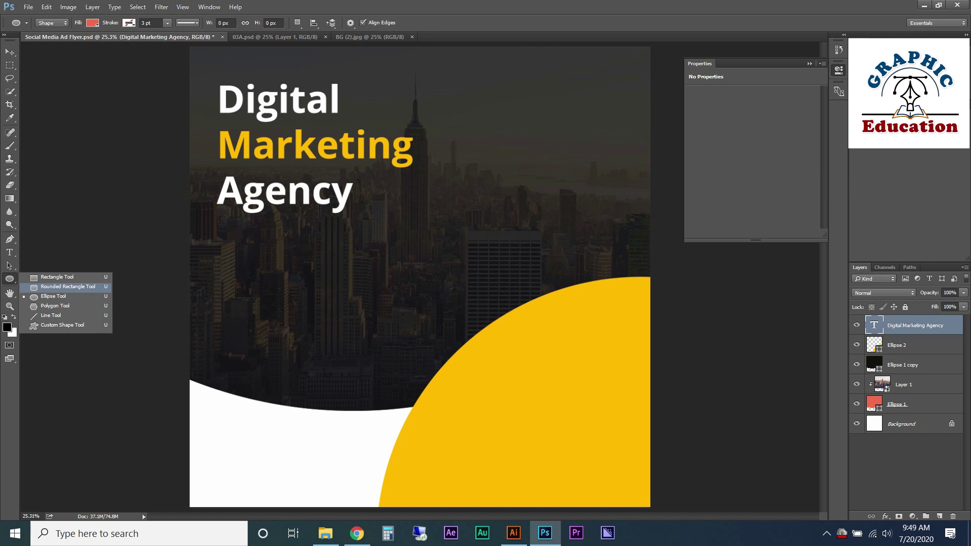
- Draw a rounded-rectangle bar beneath the headline word 'Agency'
click(68, 287)
click(390, 23)
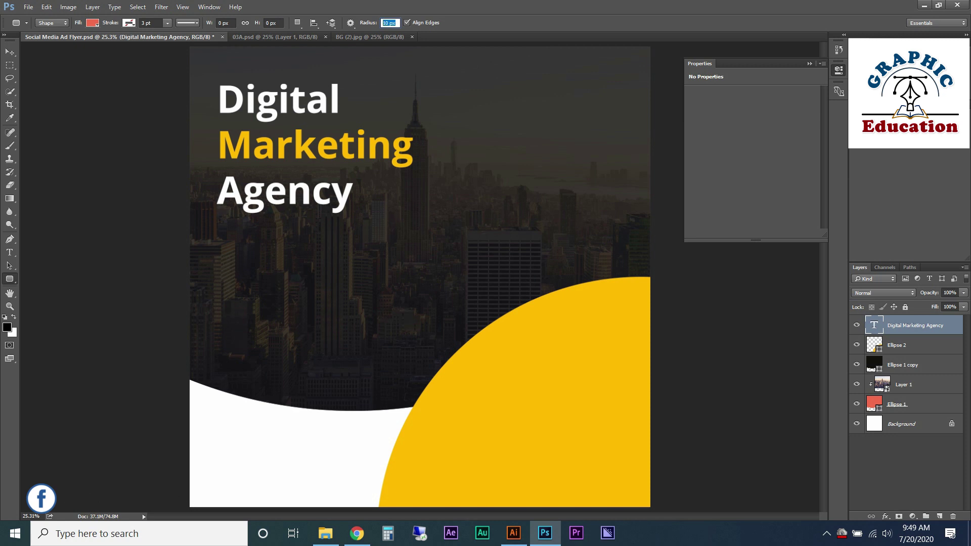
key(Return)
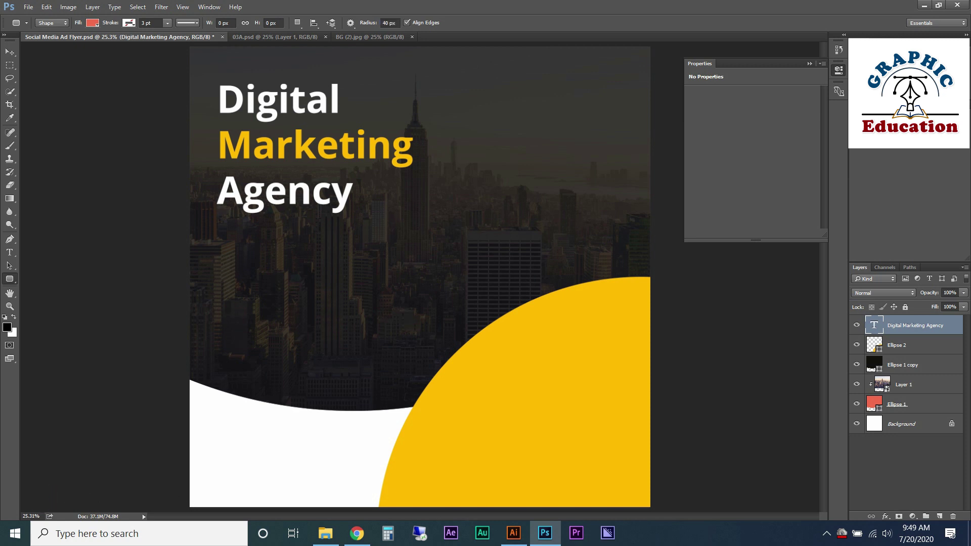
drag(220, 231, 354, 252)
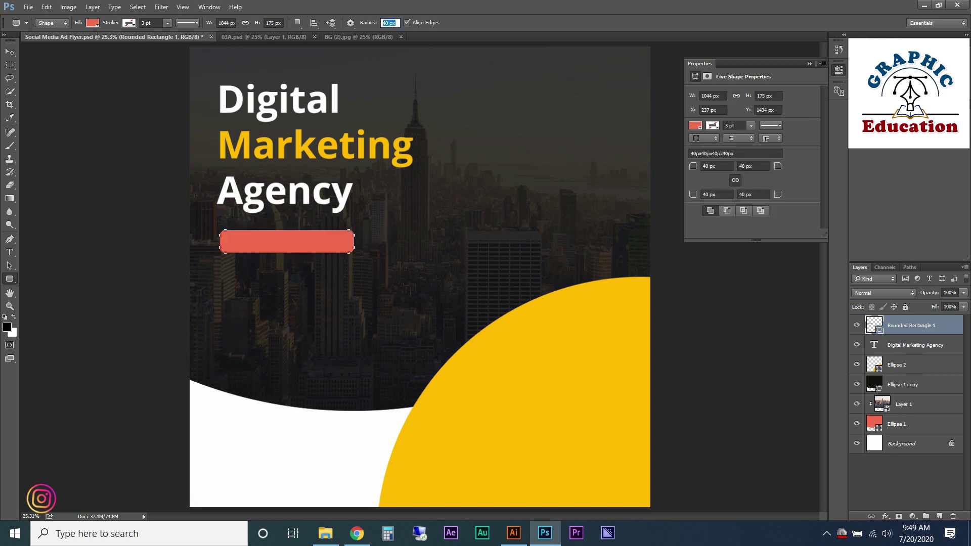
text(50)
key(Return)
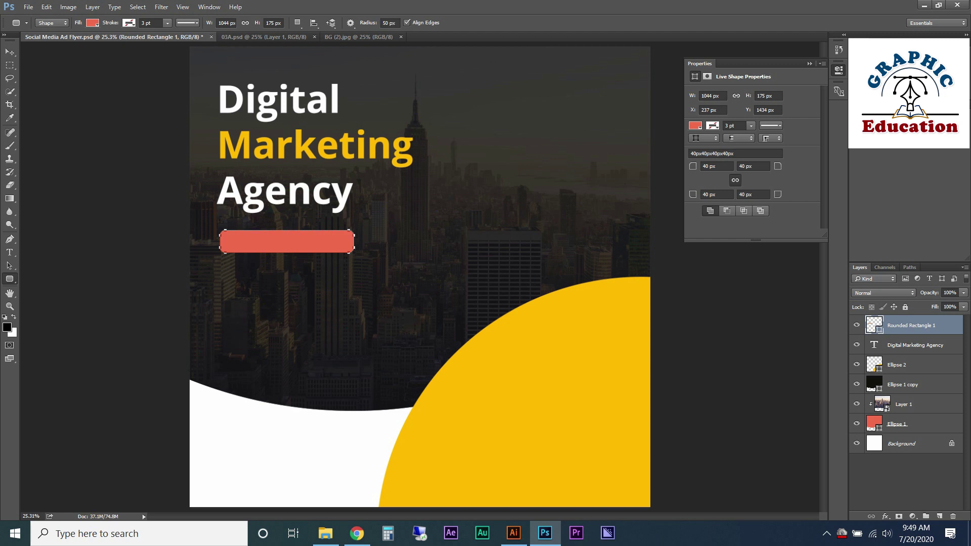
key(Return)
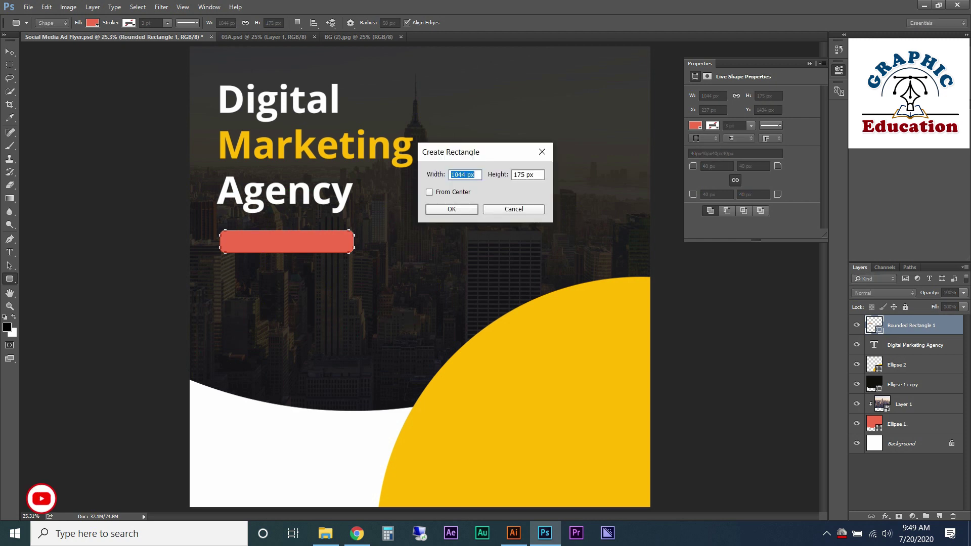
key(Escape)
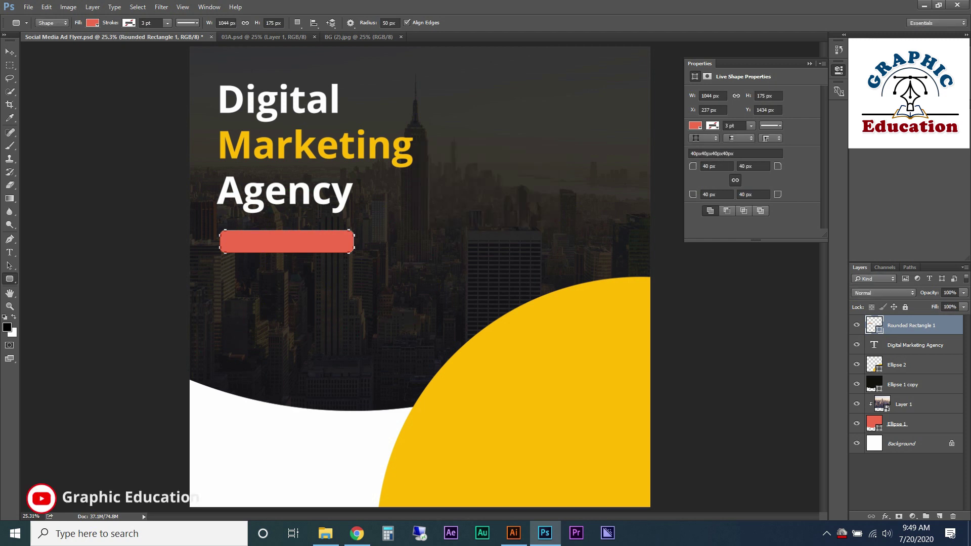
scroll(389, 23, up, 20)
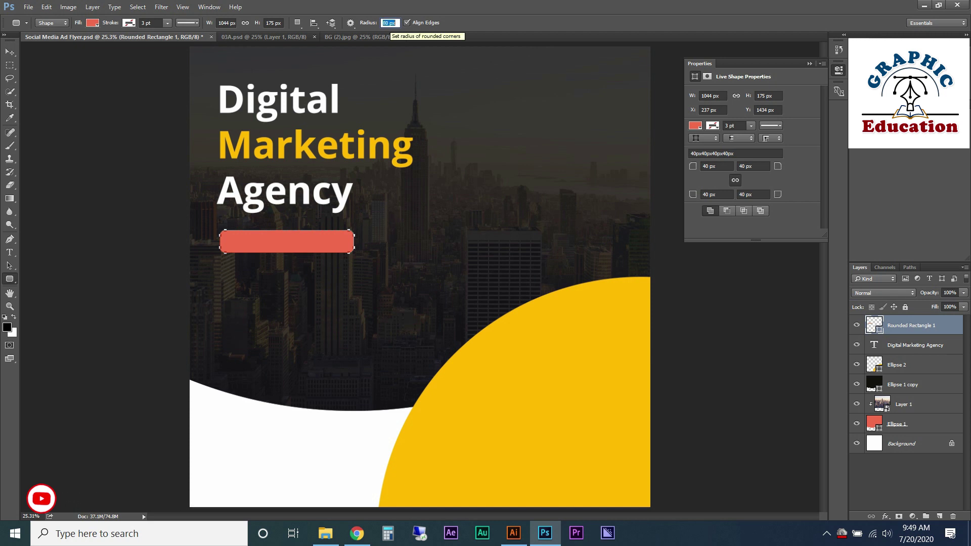
scroll(390, 23, up, 6)
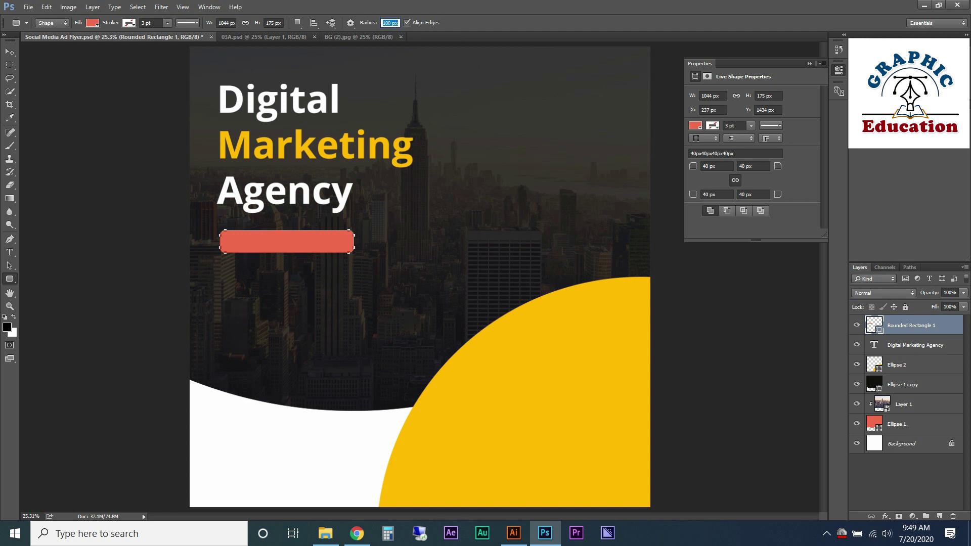
- Set all four corner radii of the bar to 85 px in the Properties panel
click(715, 166)
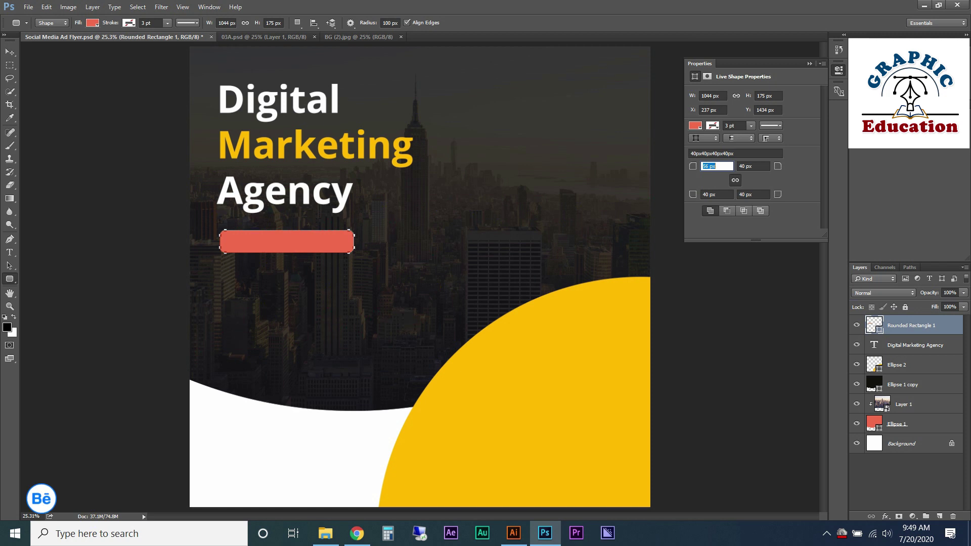
scroll(736, 188, up, 20)
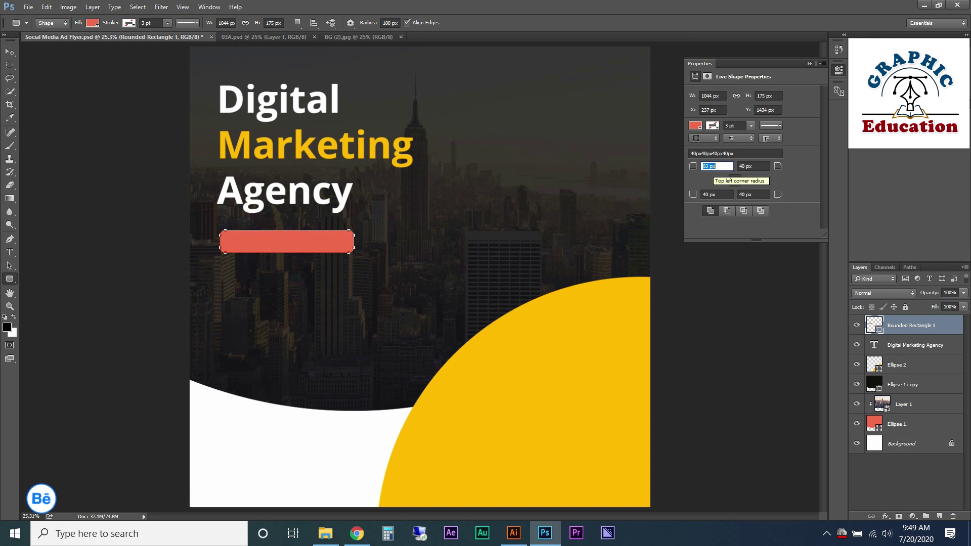
scroll(735, 187, up, 13)
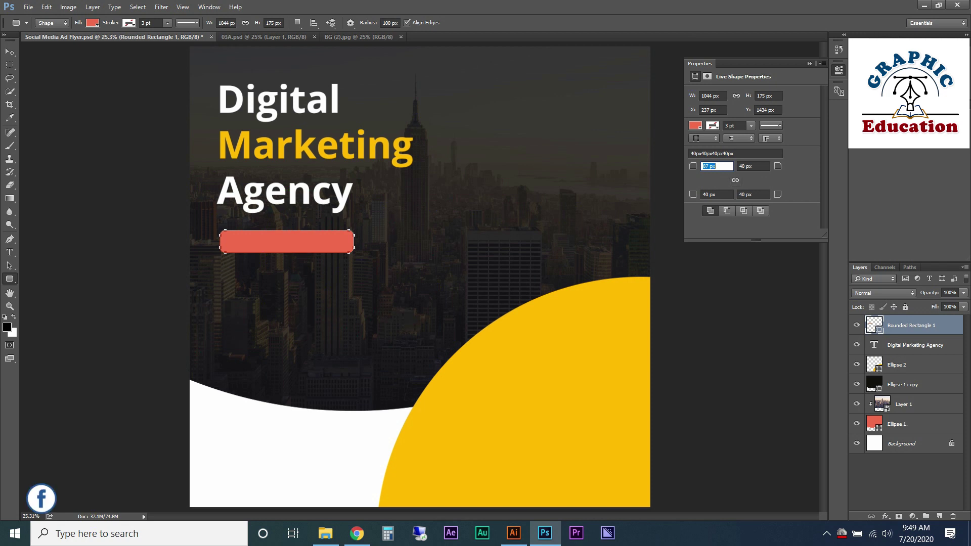
key(Tab)
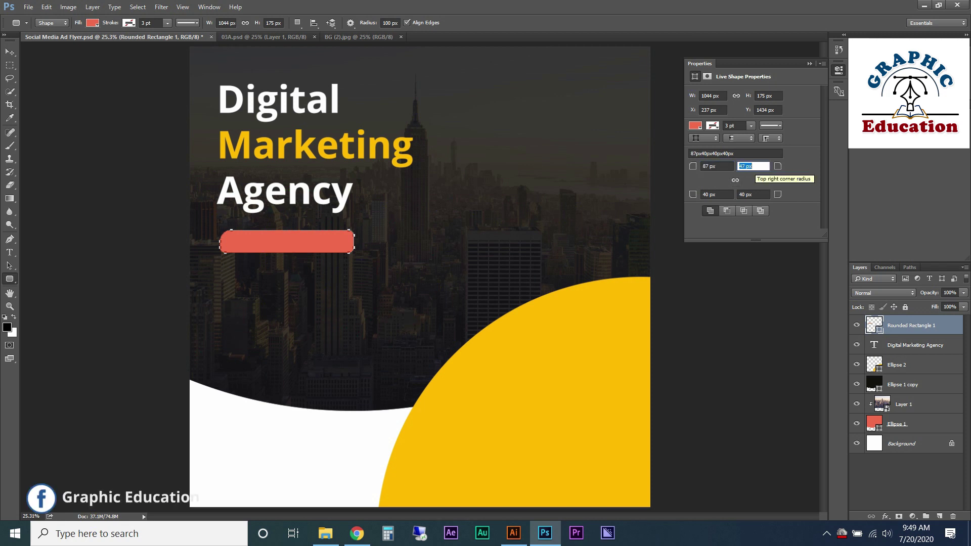
scroll(753, 167, up, 5)
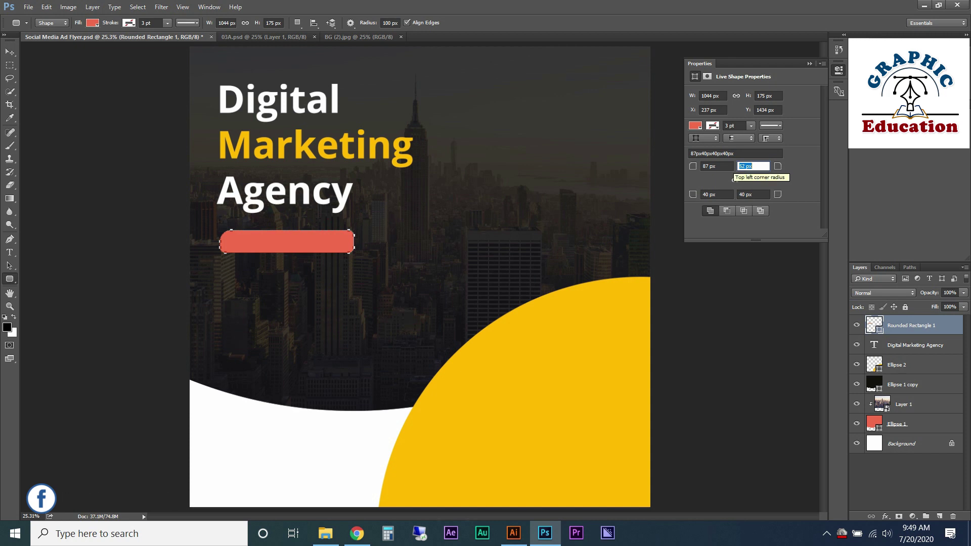
key(shift+Tab)
text(5)
key(Tab)
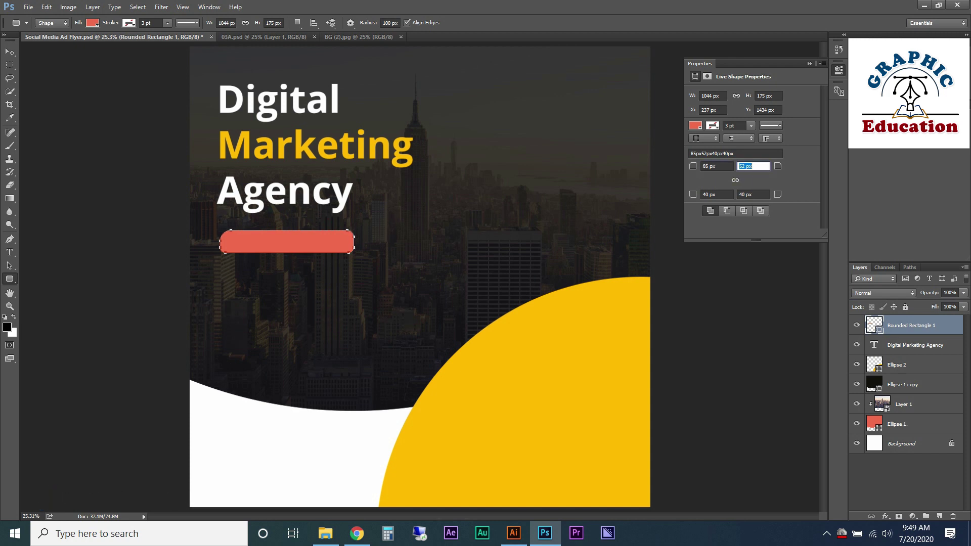
text(5)
key(Tab)
text(5)
key(Tab)
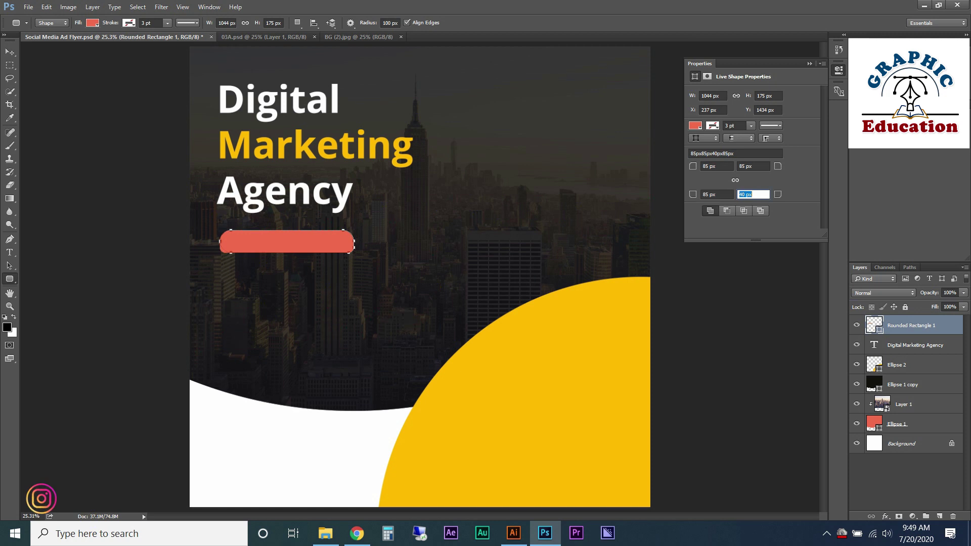
text(85)
key(Tab)
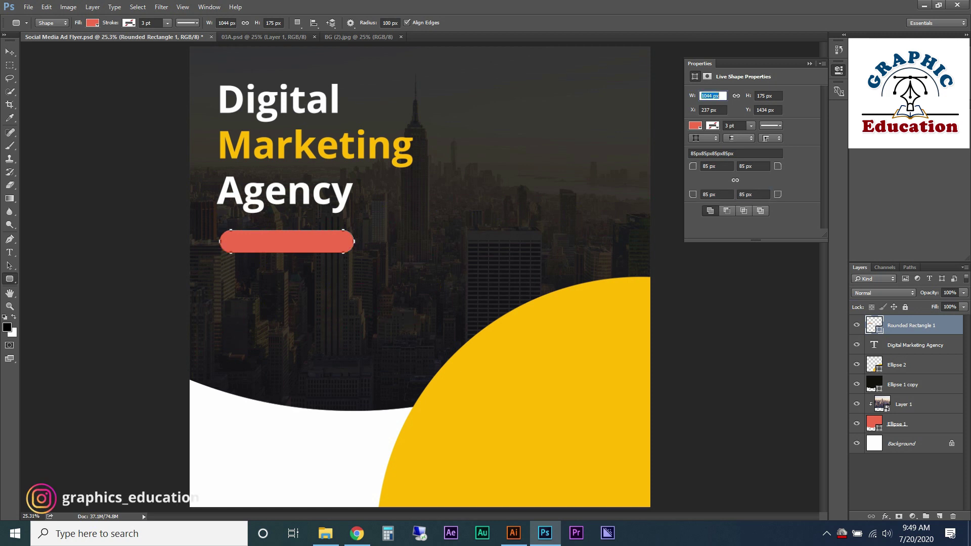
key(v)
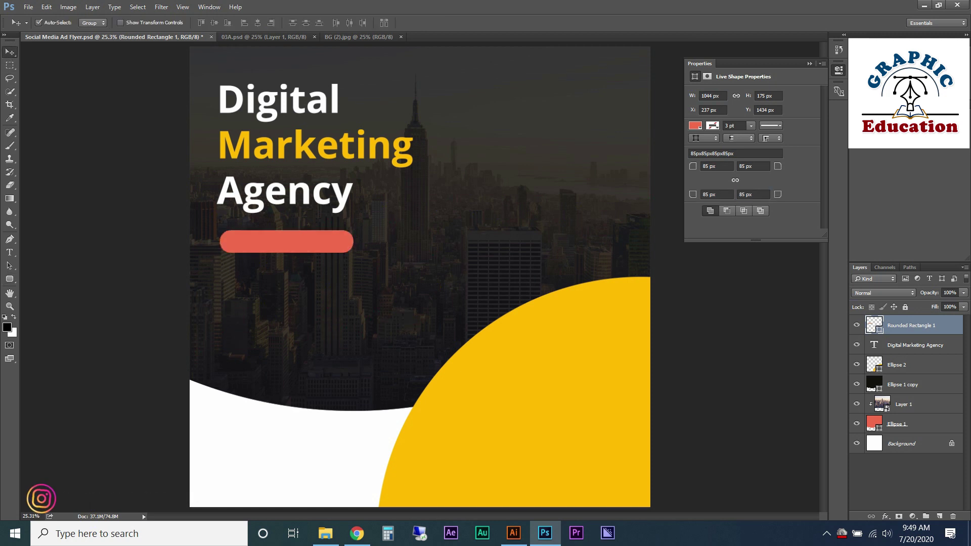
- Nudge the bar up slightly and change its fill from red to orange
drag(283, 242, 283, 239)
click(696, 126)
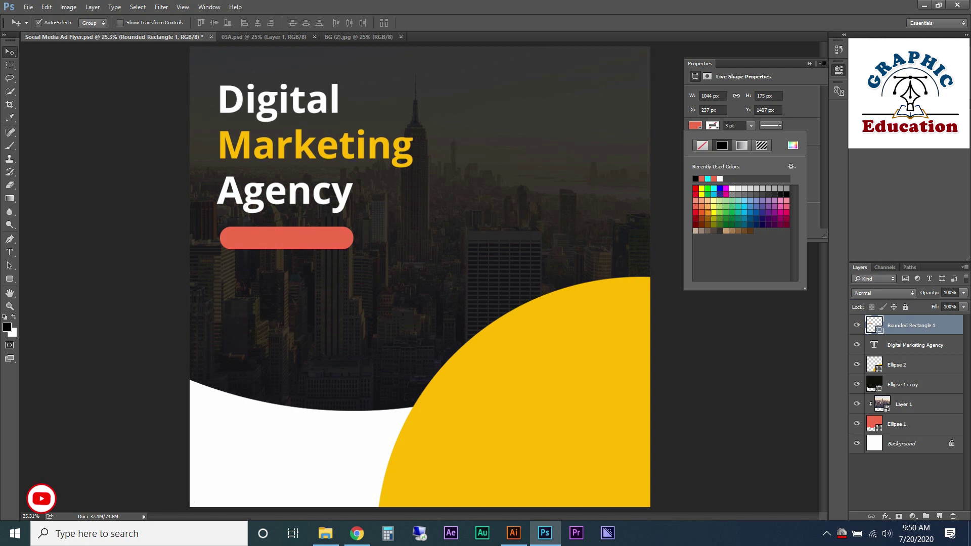
click(708, 213)
click(905, 481)
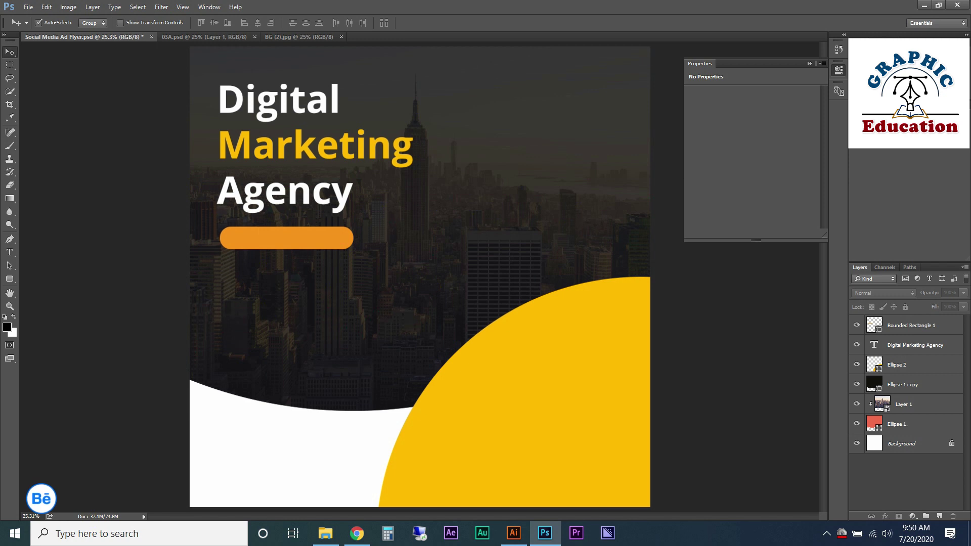
- Select the headline layer, try placing a copy lower down, then undo it
click(916, 345)
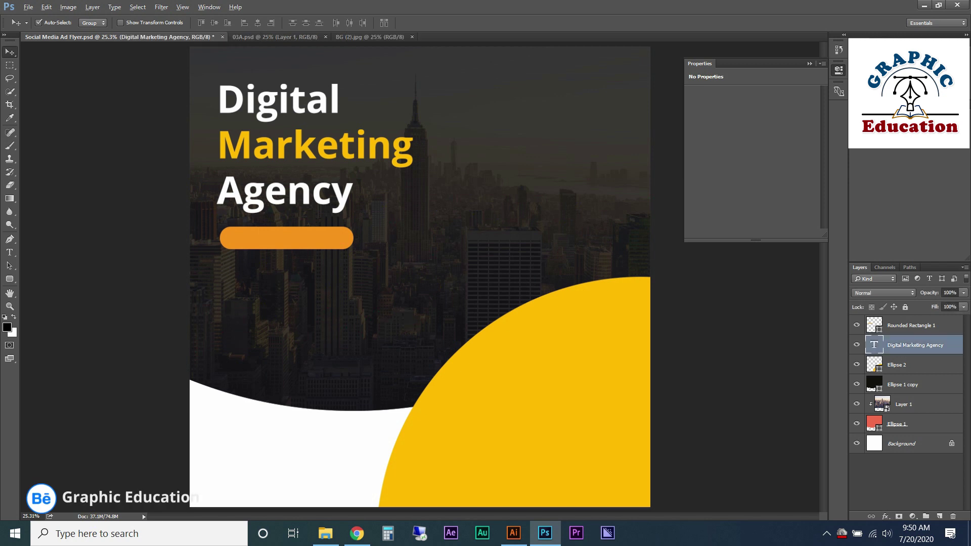
drag(251, 90, 250, 170)
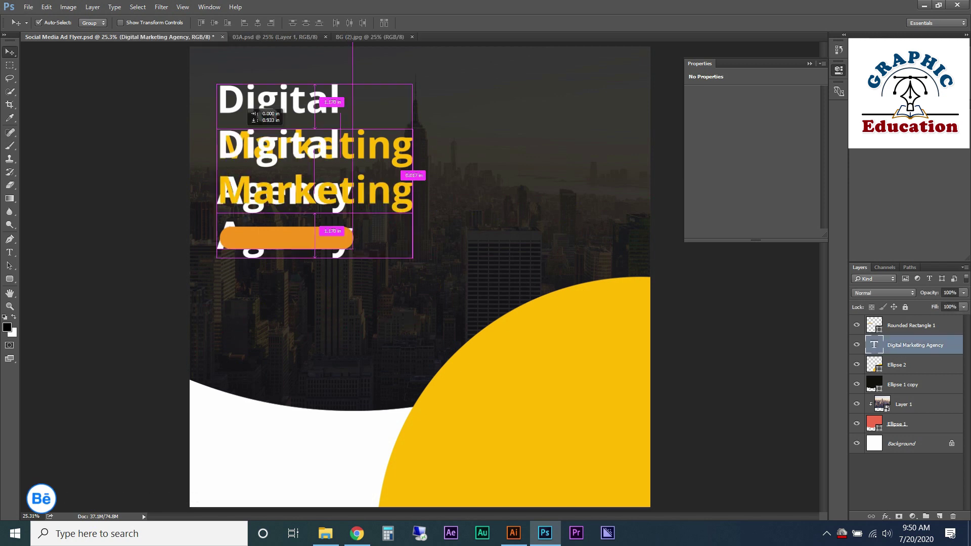
key(ctrl+z)
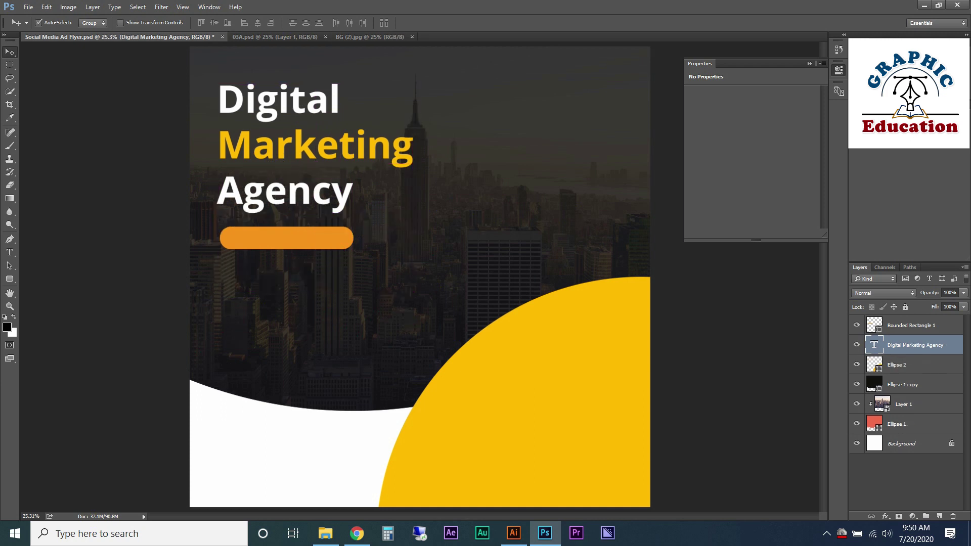
- Add a white (#ffffff) LEARN MORE text layer on the orange bar
key(t)
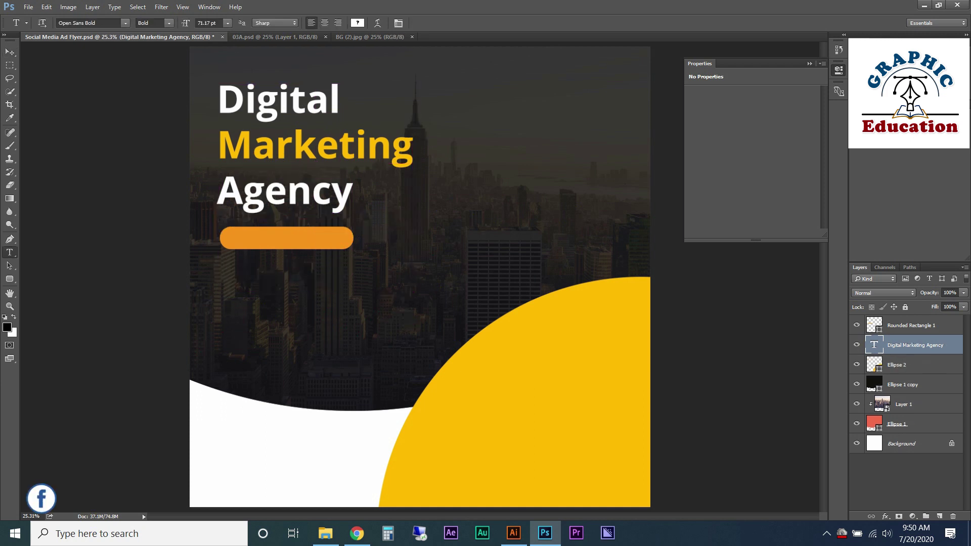
click(244, 238)
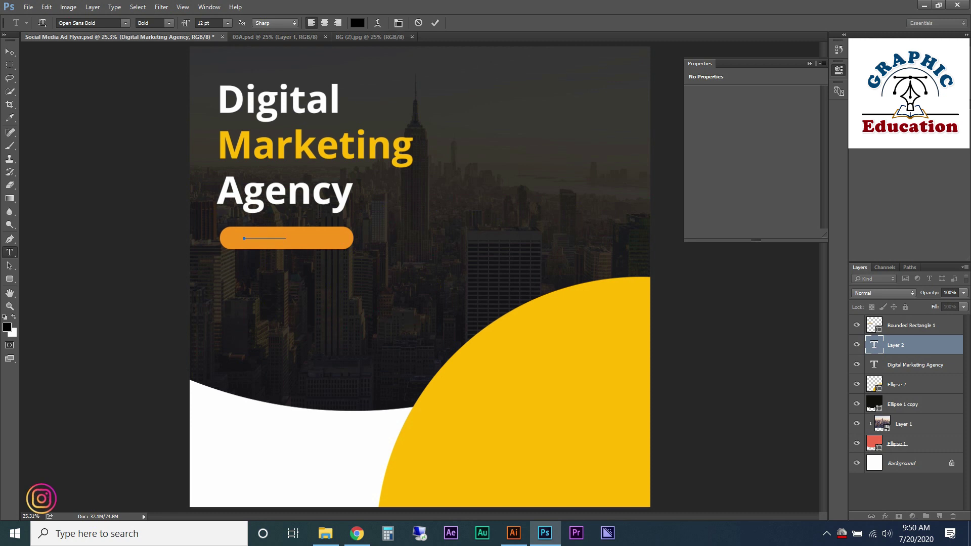
click(357, 23)
text(ffffff)
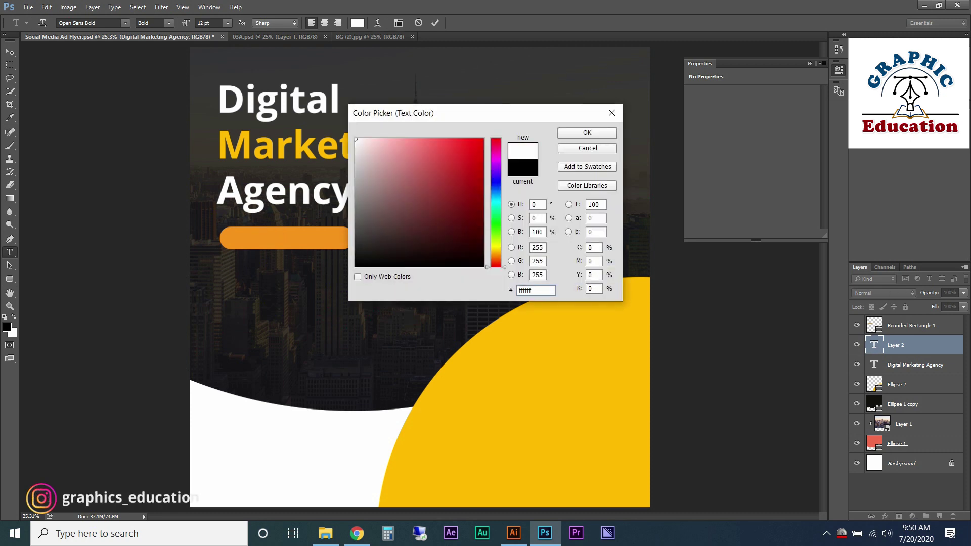
click(587, 133)
click(9, 52)
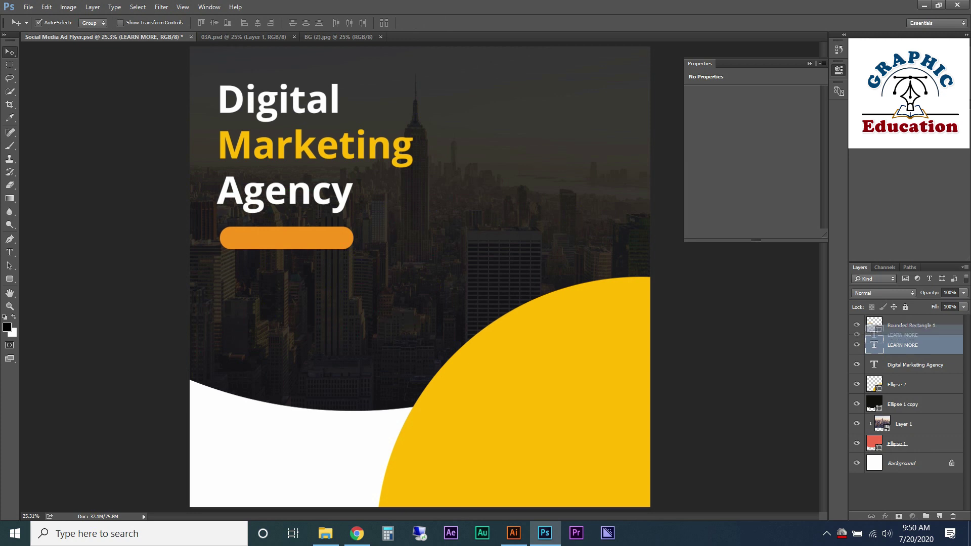
- Stack LEARN MORE above the bar, enlarge it and centre it on the bar
drag(906, 345, 905, 323)
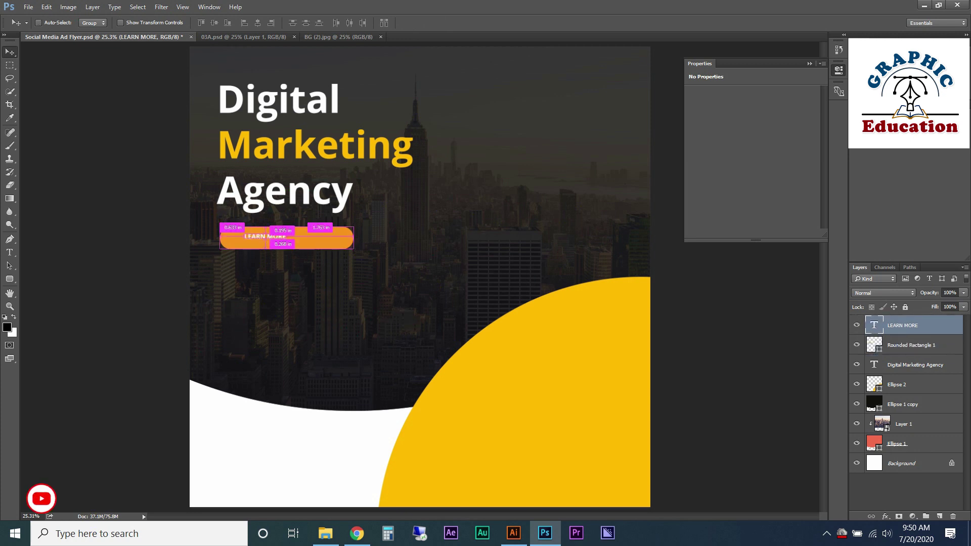
key(ctrl+t)
drag(287, 232, 329, 208)
scroll(283, 234, up, 2)
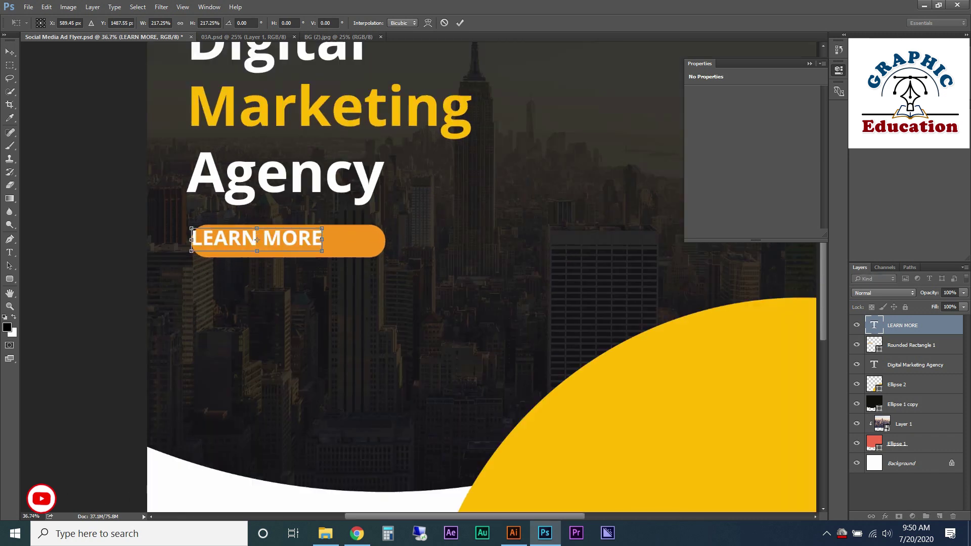
drag(257, 240, 288, 241)
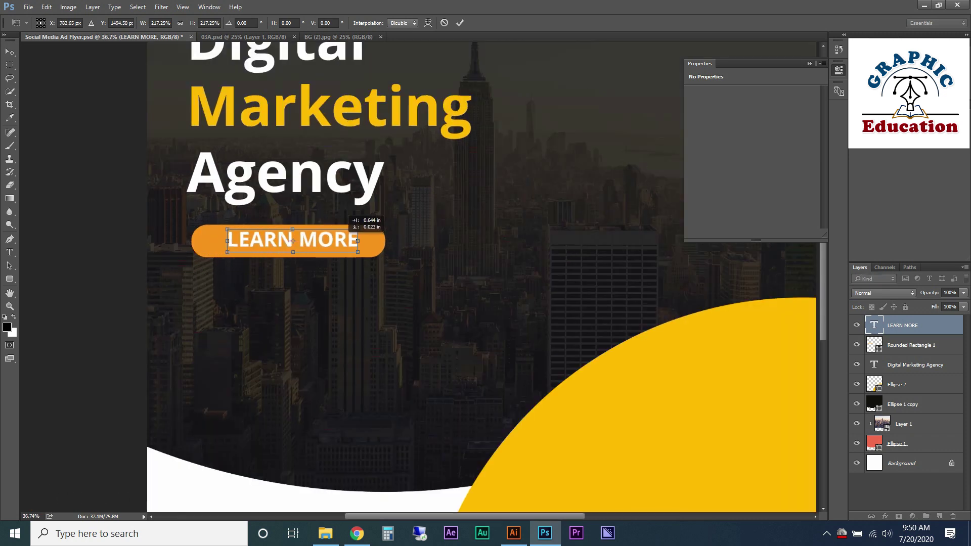
drag(353, 229, 364, 228)
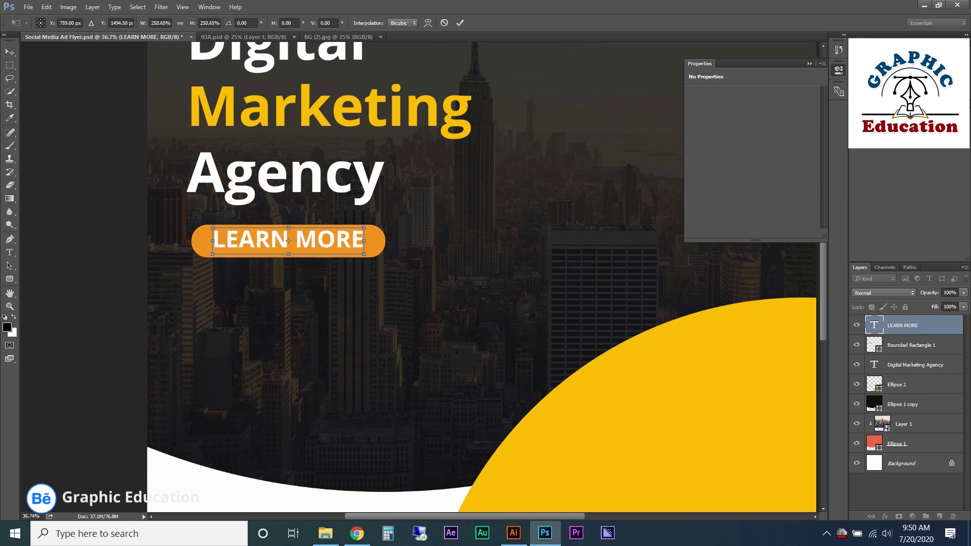
key(Return)
key(ctrl+0)
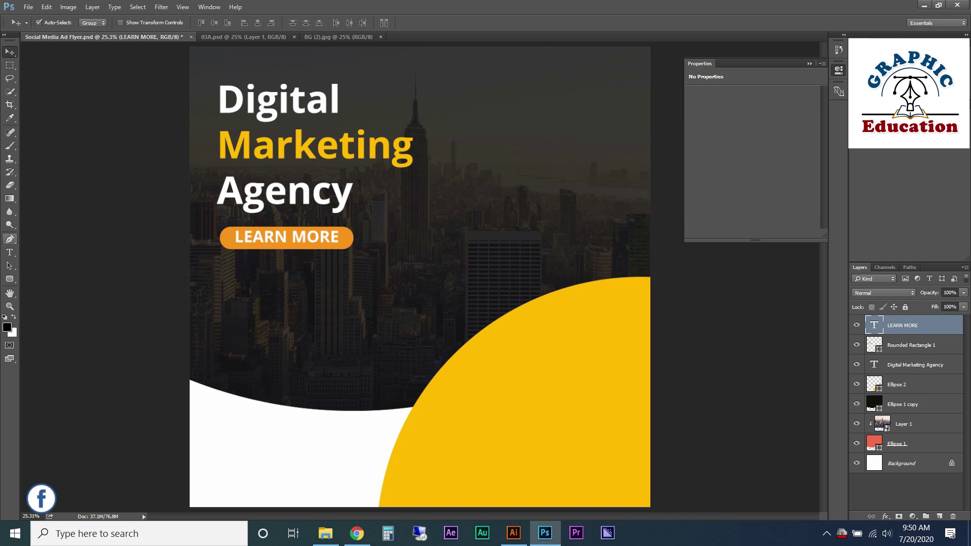
key(t)
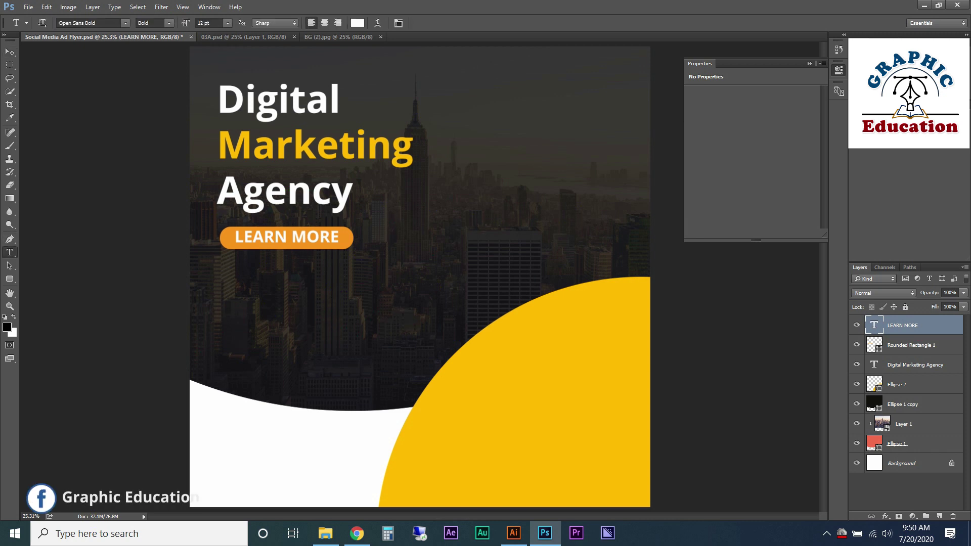
click(229, 274)
text(Vi)
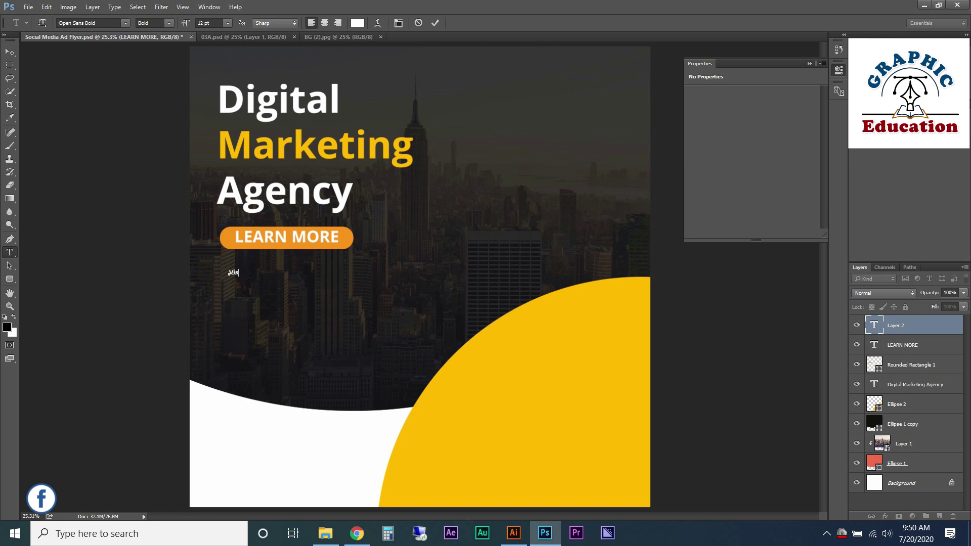
text(si )
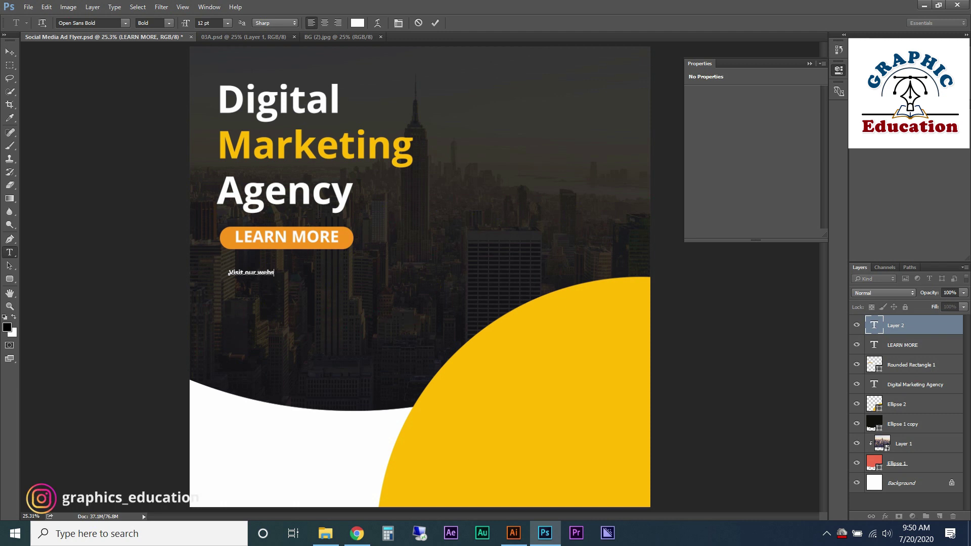
text( for more)
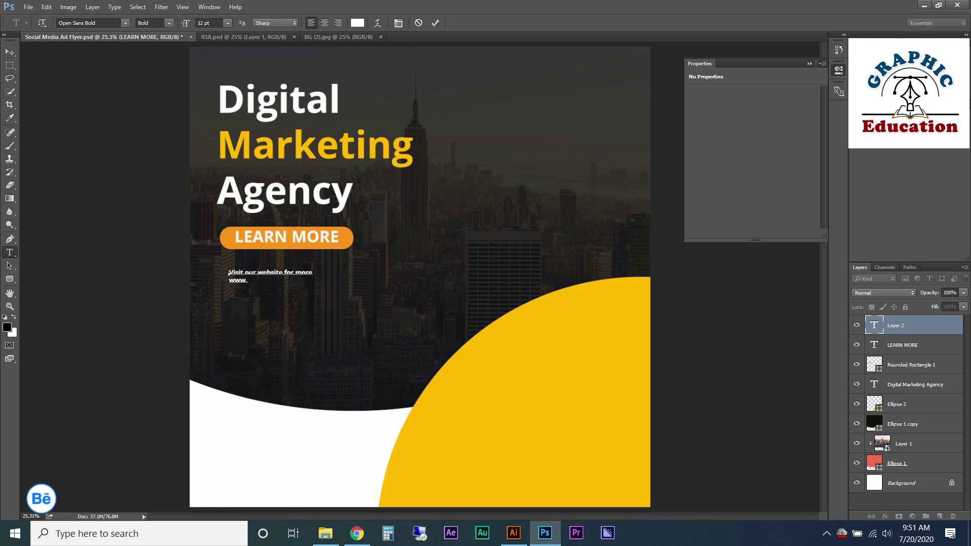
text(brai)
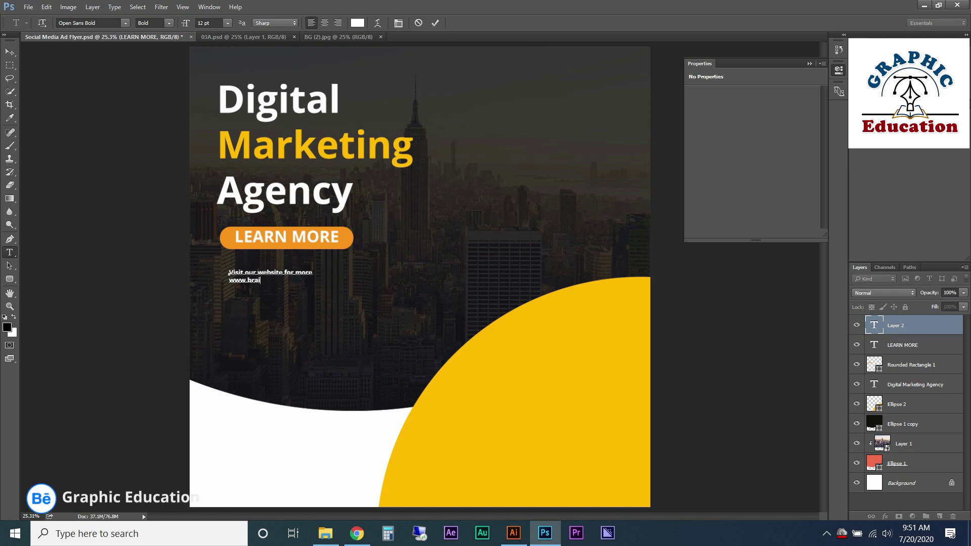
text(ns)
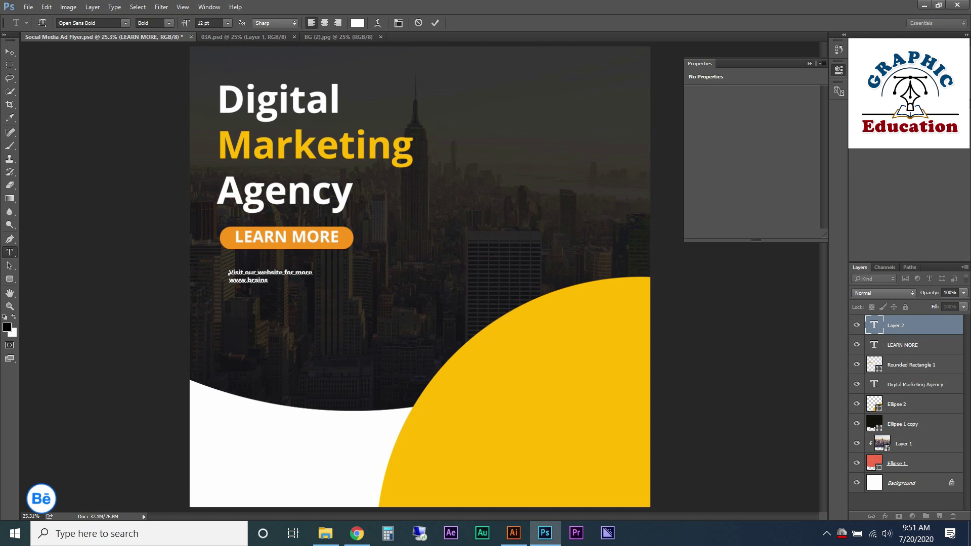
text(trom.co)
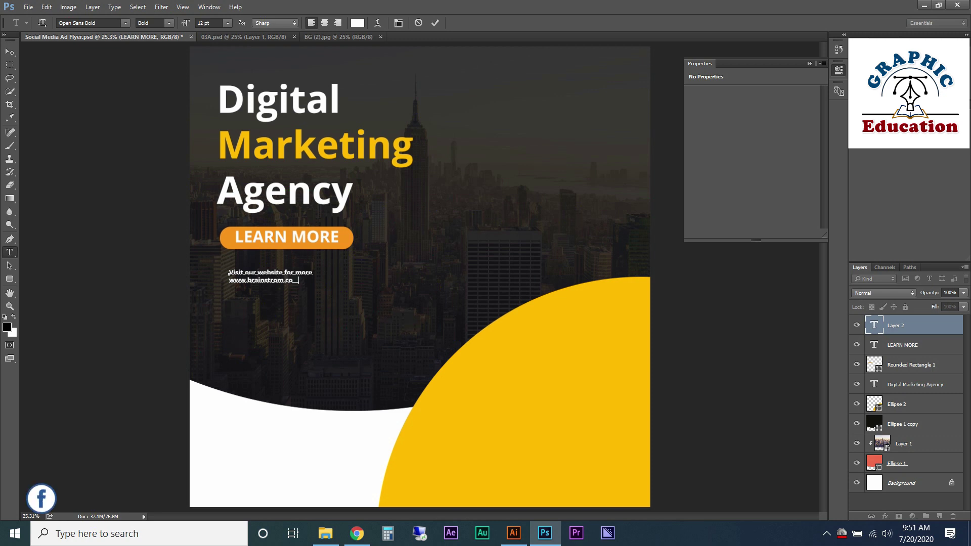
text(m)
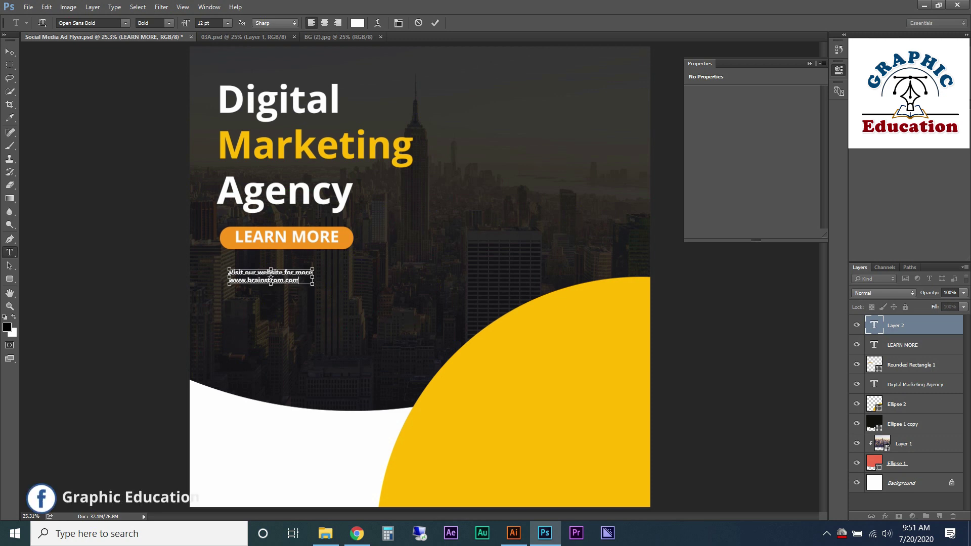
- Set the whole website text in Open Sans SemiBold Italic
key(ctrl+a)
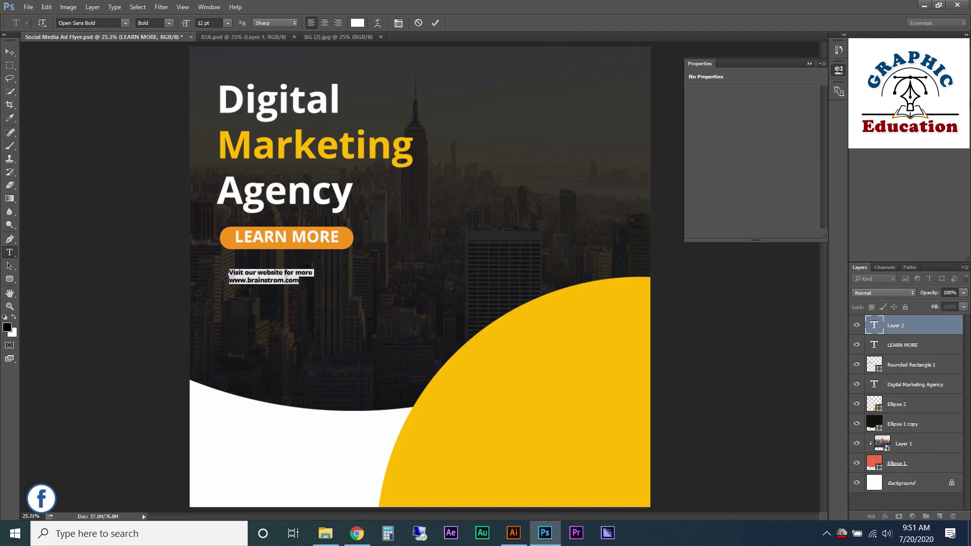
click(125, 23)
key(Down)
key(Down)
key(Down)
key(Return)
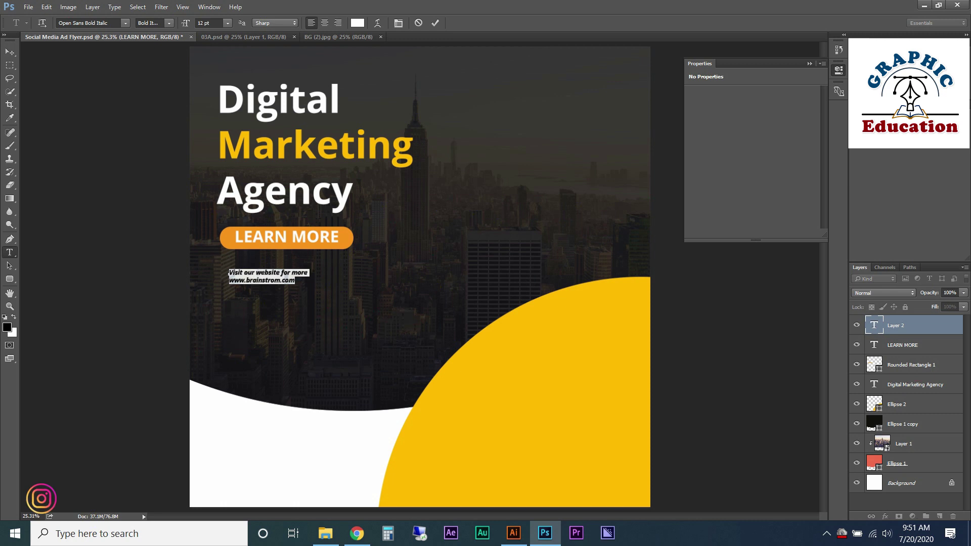
click(125, 23)
key(Up)
key(Up)
key(Return)
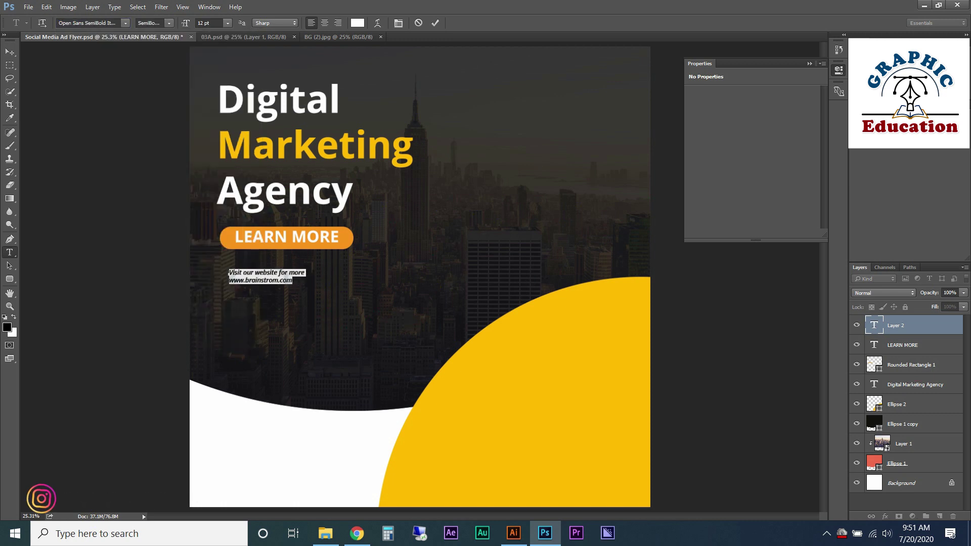
click(280, 280)
drag(269, 281, 229, 277)
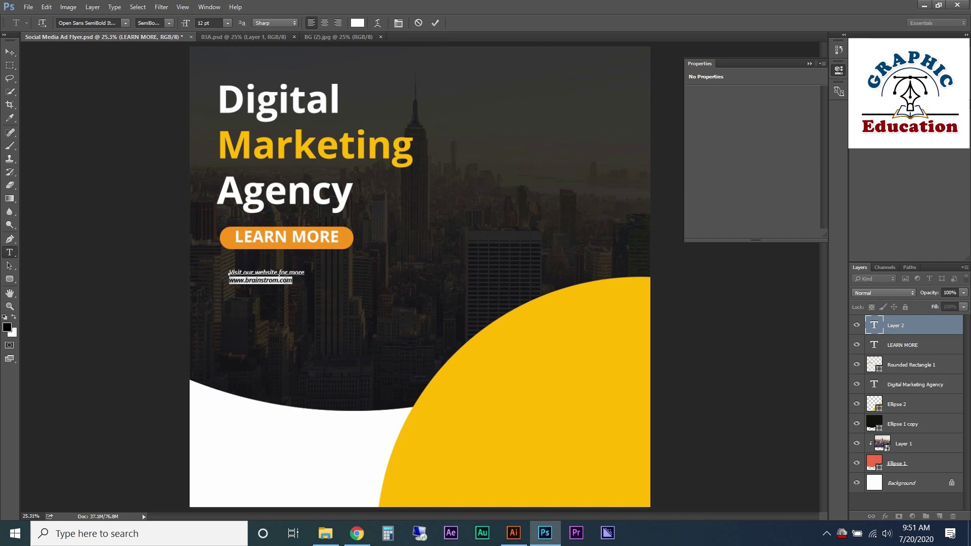
click(357, 23)
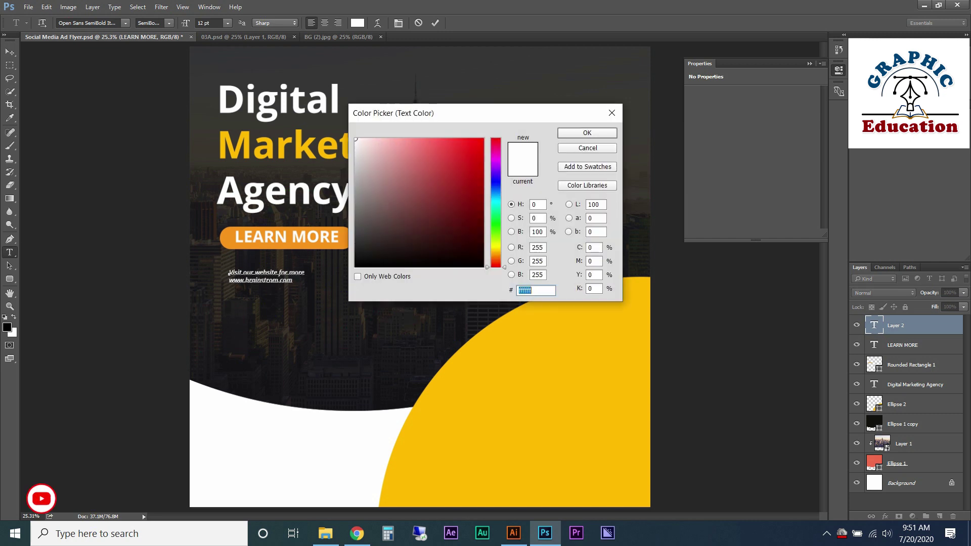
key(Return)
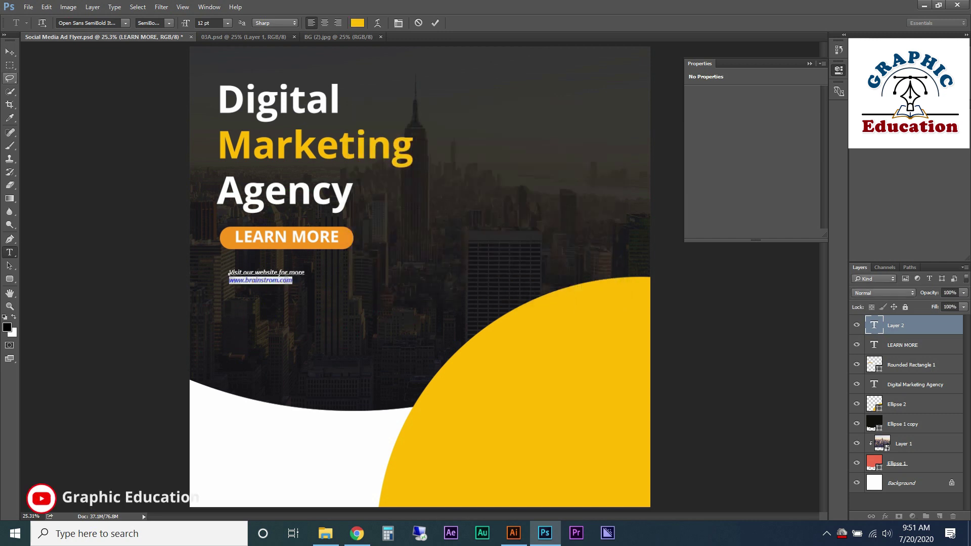
- Enlarge the website text block about threefold and place it just under LEARN MORE
key(ctrl+Return)
key(ctrl+t)
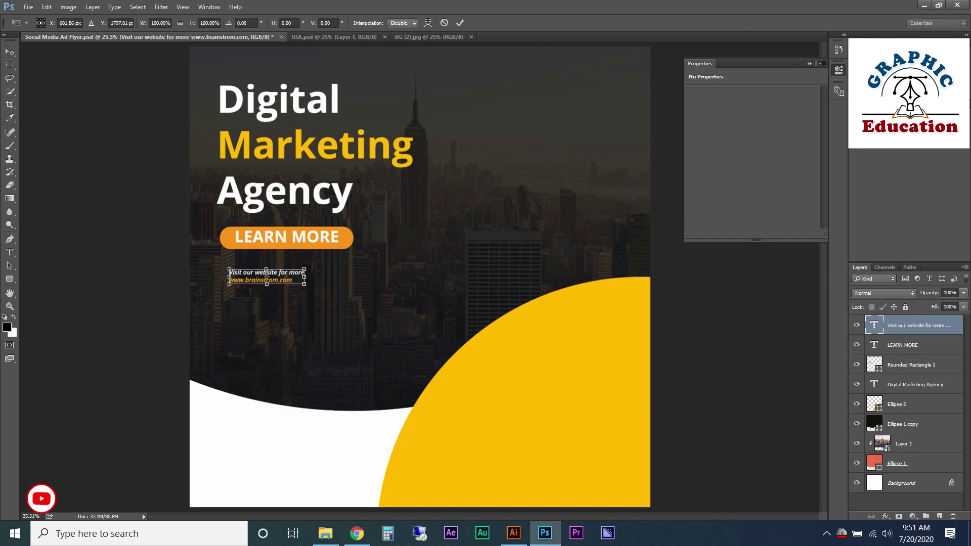
drag(305, 284, 464, 317)
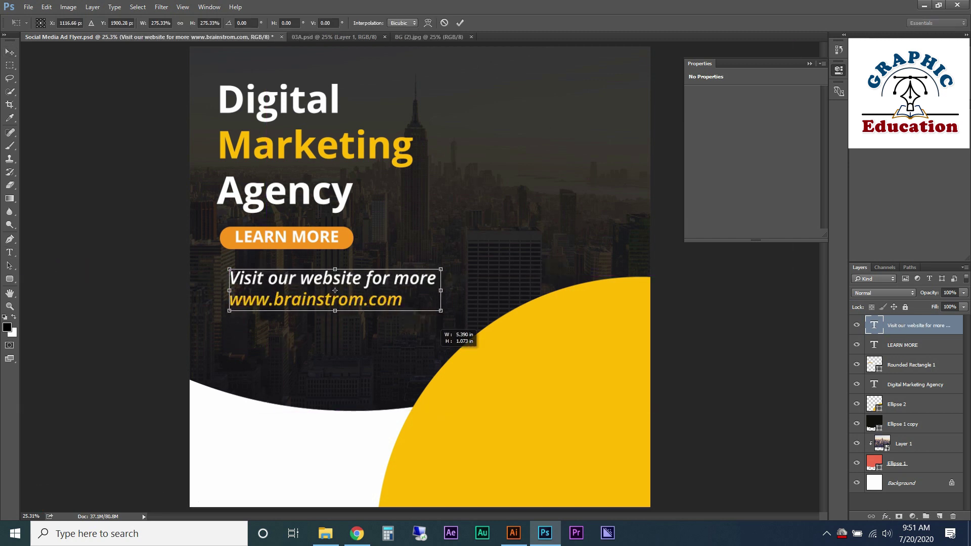
drag(347, 293, 341, 284)
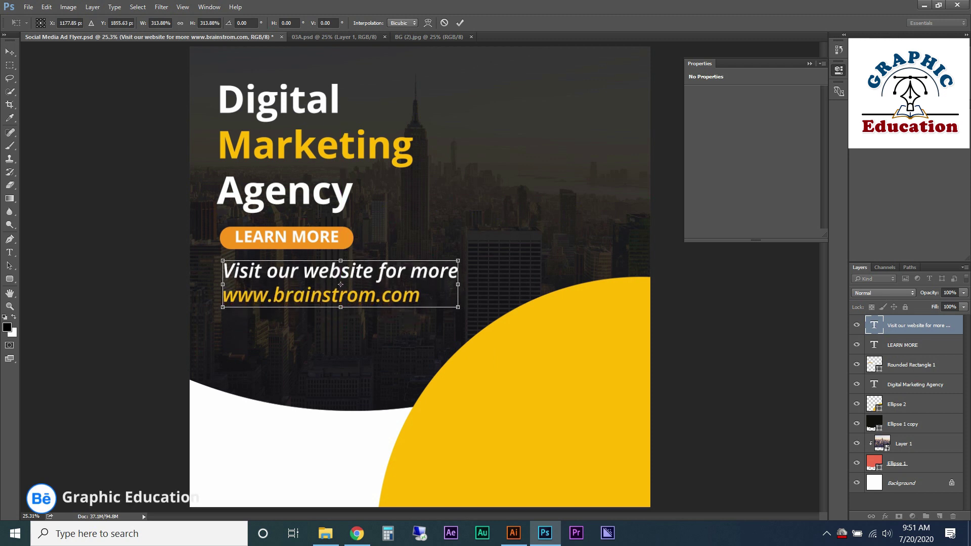
drag(457, 284, 444, 283)
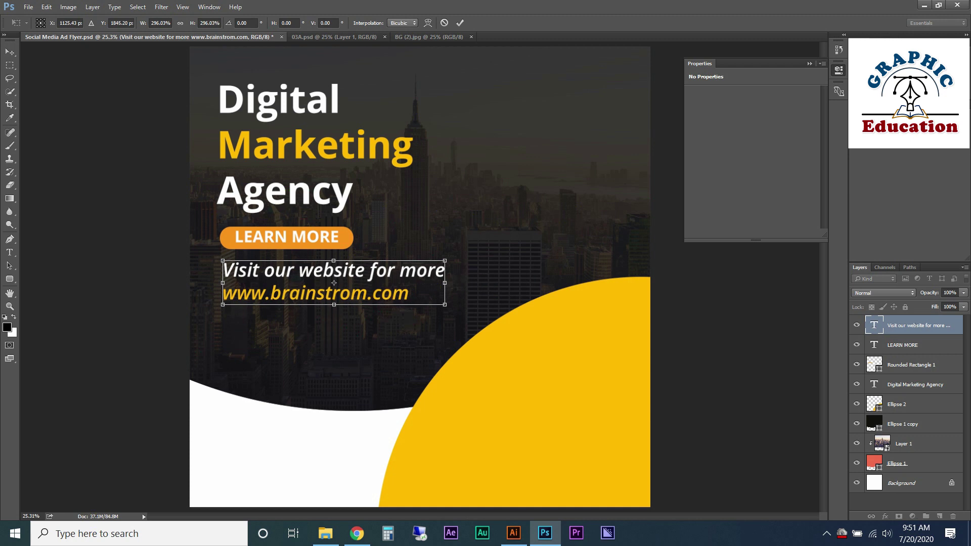
key(Return)
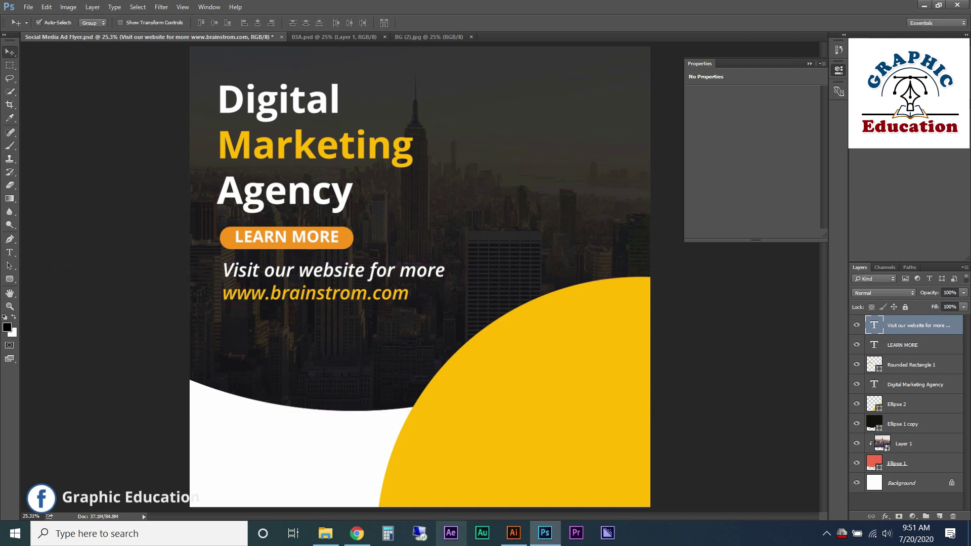
click(514, 533)
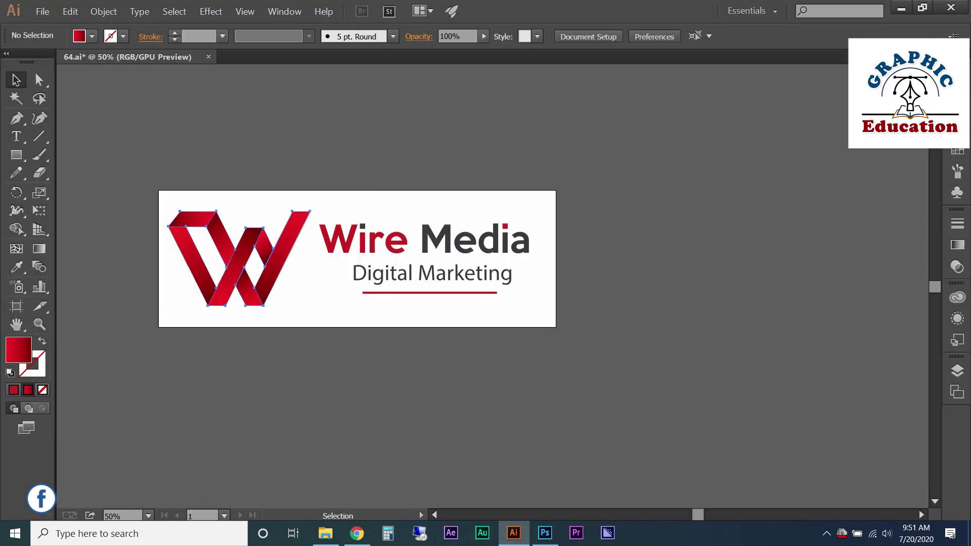
- Select the whole Wire Media logo in Illustrator and drag it into the Photoshop flyer
key(ctrl+a)
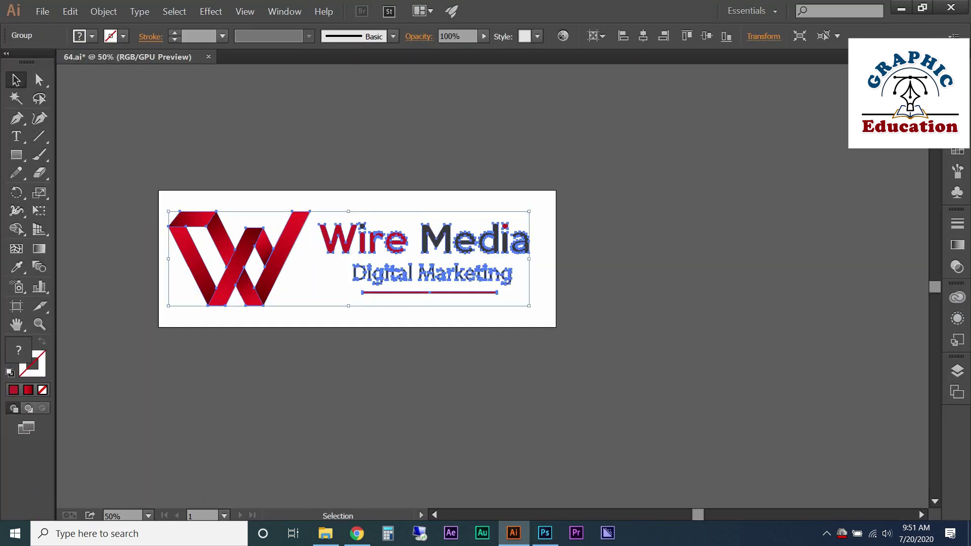
drag(448, 276, 448, 501)
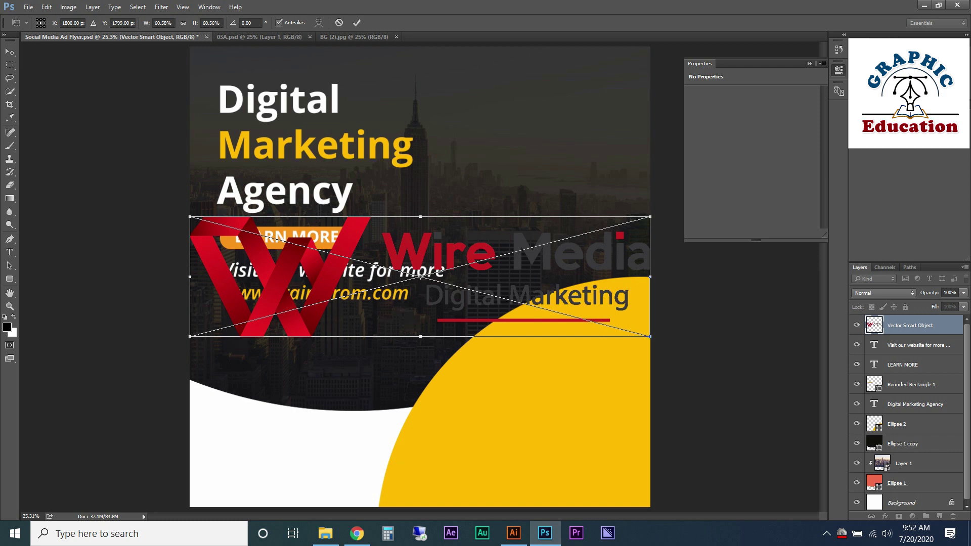
- Scale the Wire Media logo to about 22% and place it in the bottom-left white area
drag(650, 217, 506, 255)
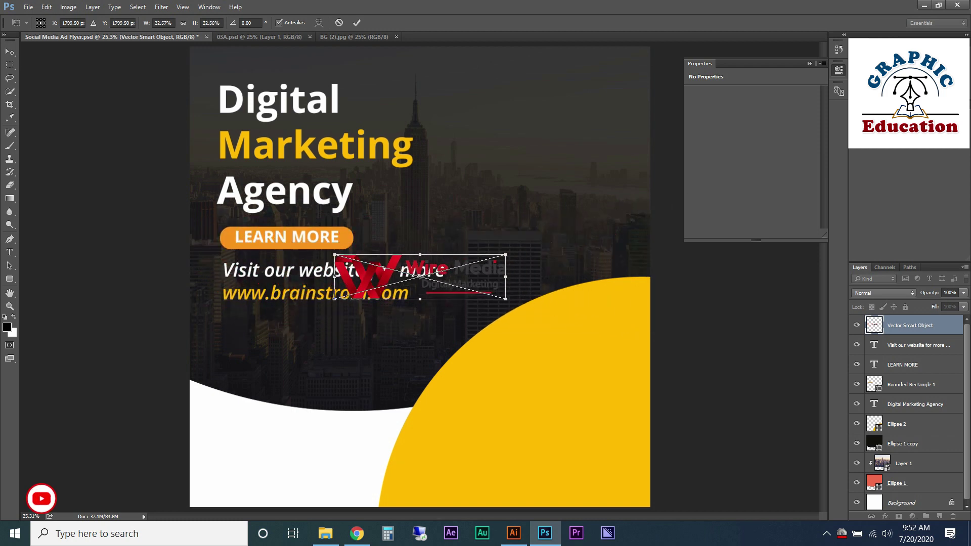
drag(368, 261, 236, 445)
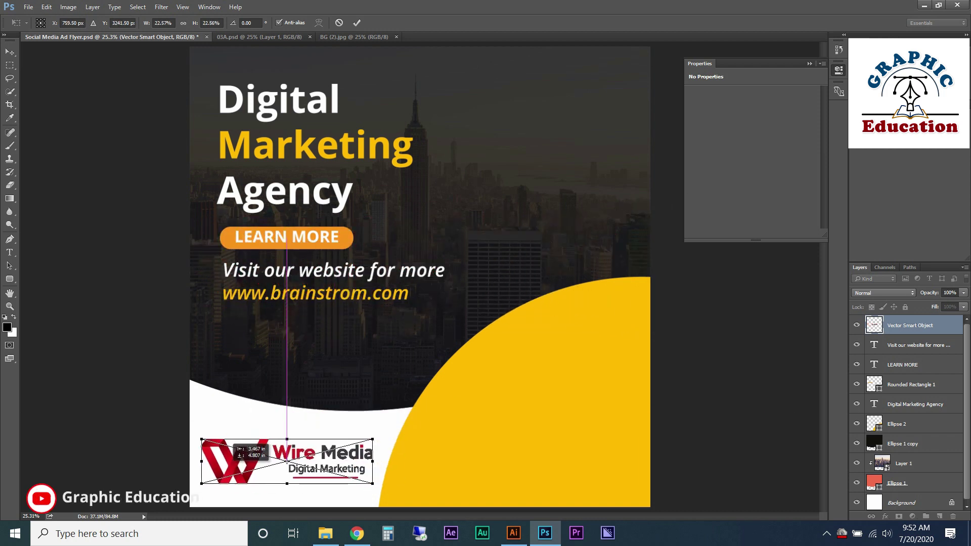
key(Return)
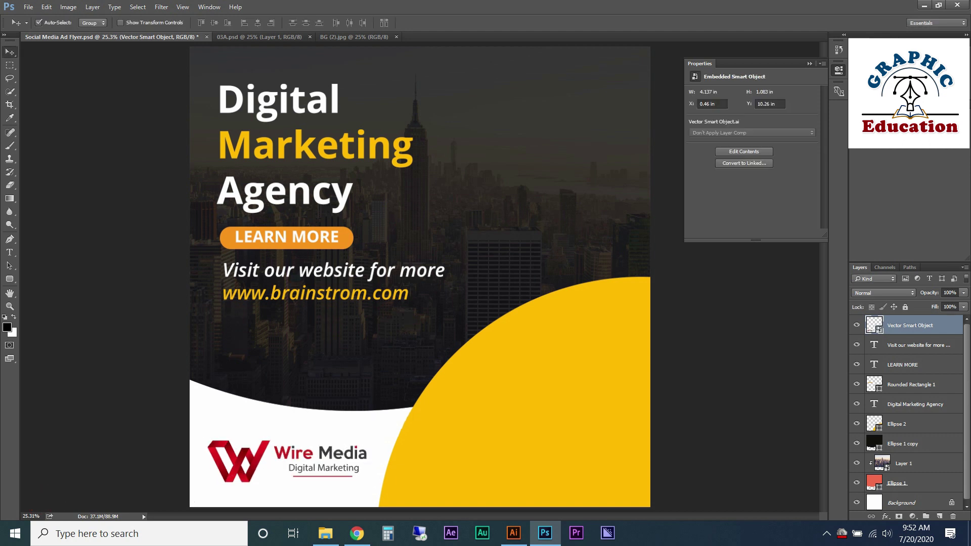
click(738, 354)
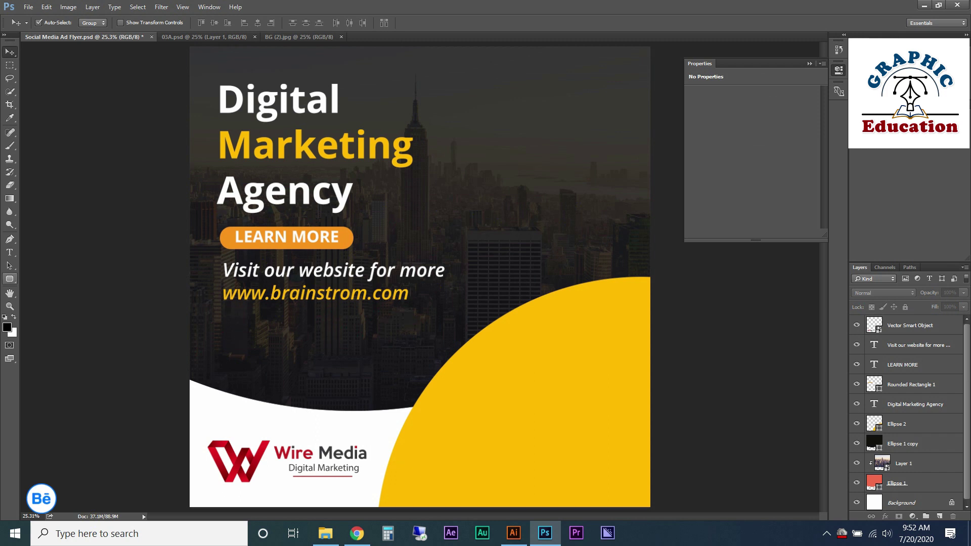
key(t)
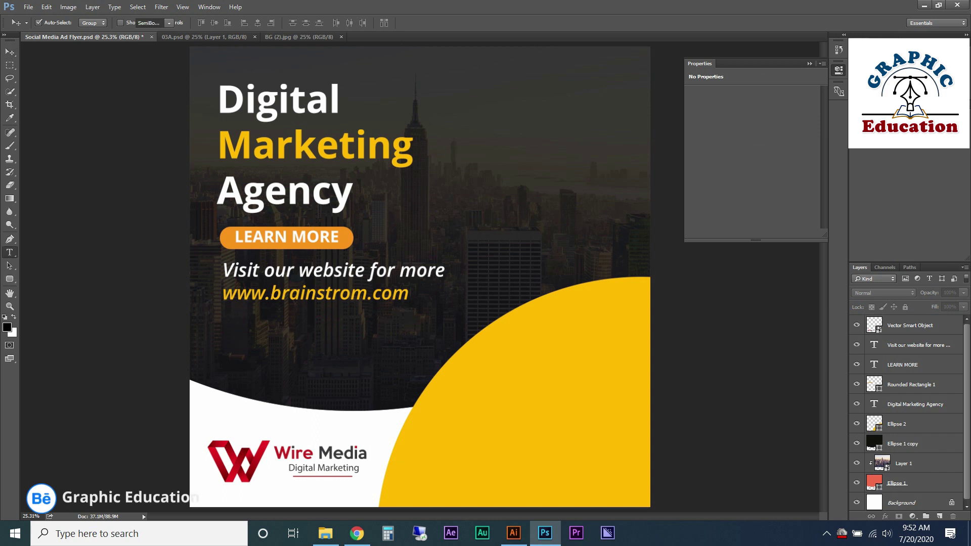
drag(305, 293, 367, 293)
drag(305, 294, 271, 293)
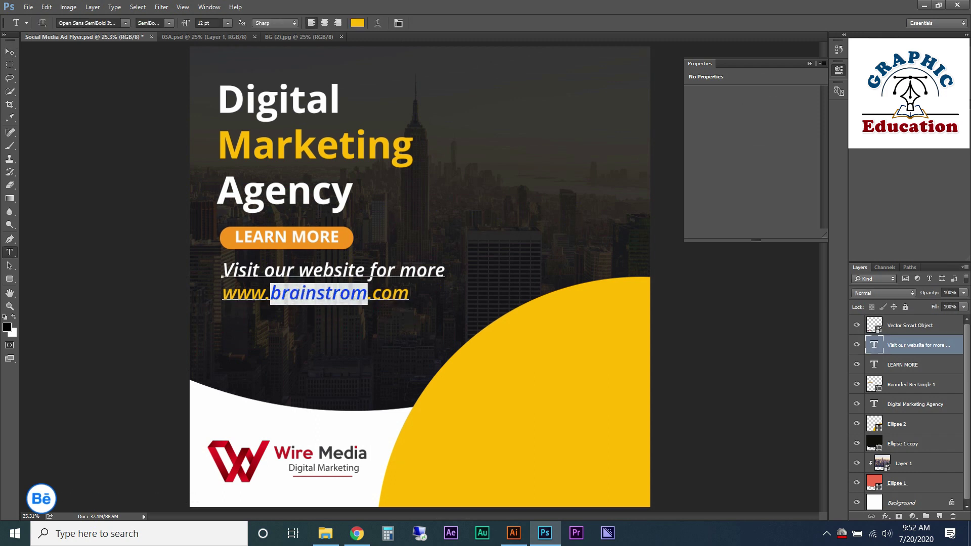
text(wi)
text(te)
key(BackSpace)
key(BackSpace)
text(remedia)
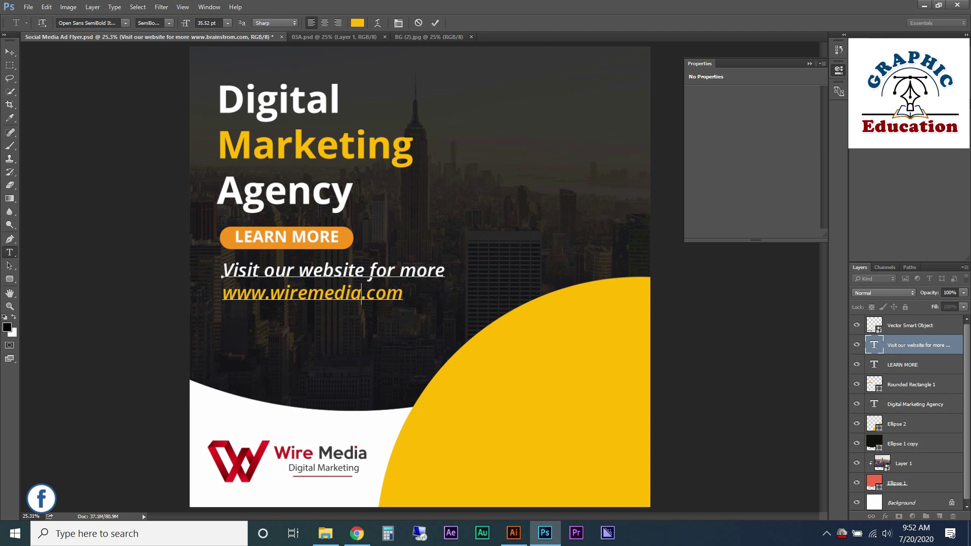
text(digitalmarketing)
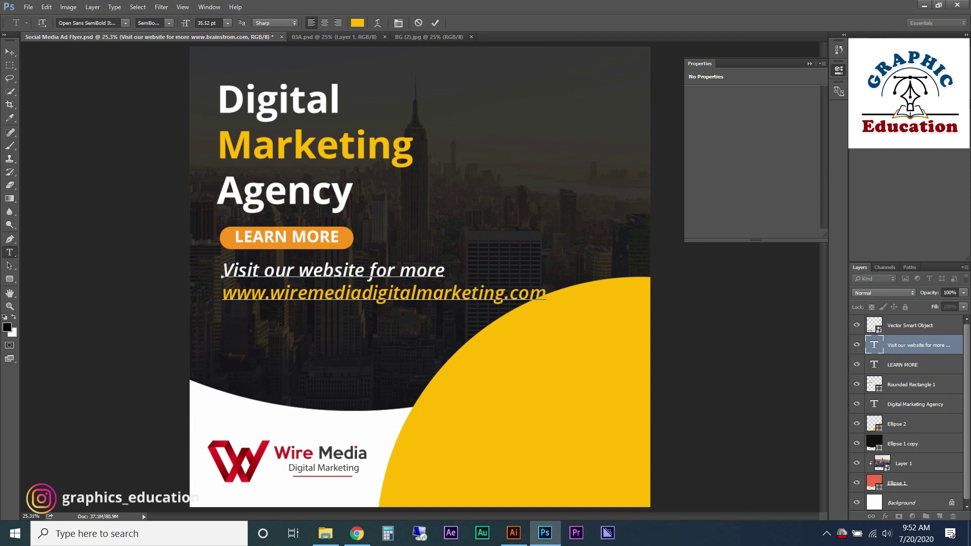
key(ctrl+Return)
- Shrink the website text block to about 90% and zoom out to view the whole ad
key(ctrl+t)
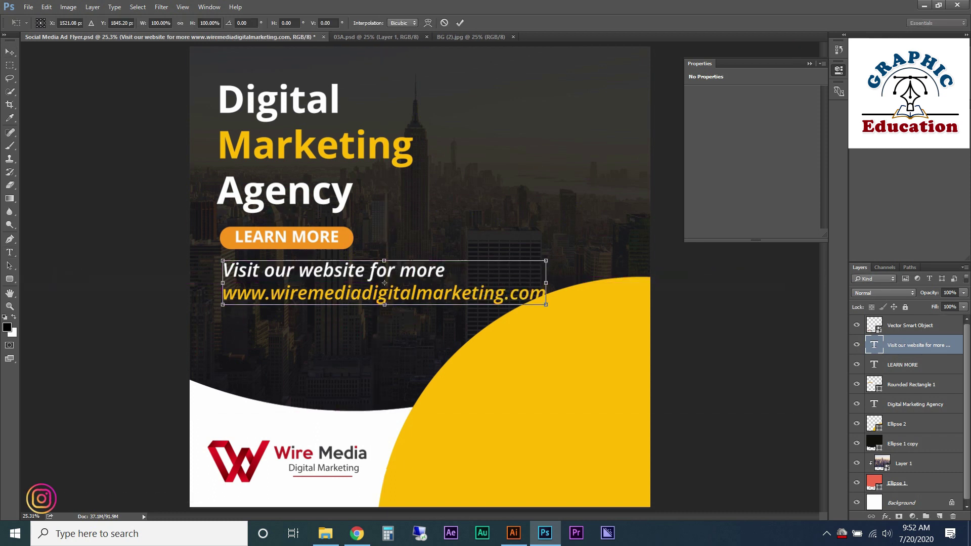
drag(544, 304, 501, 298)
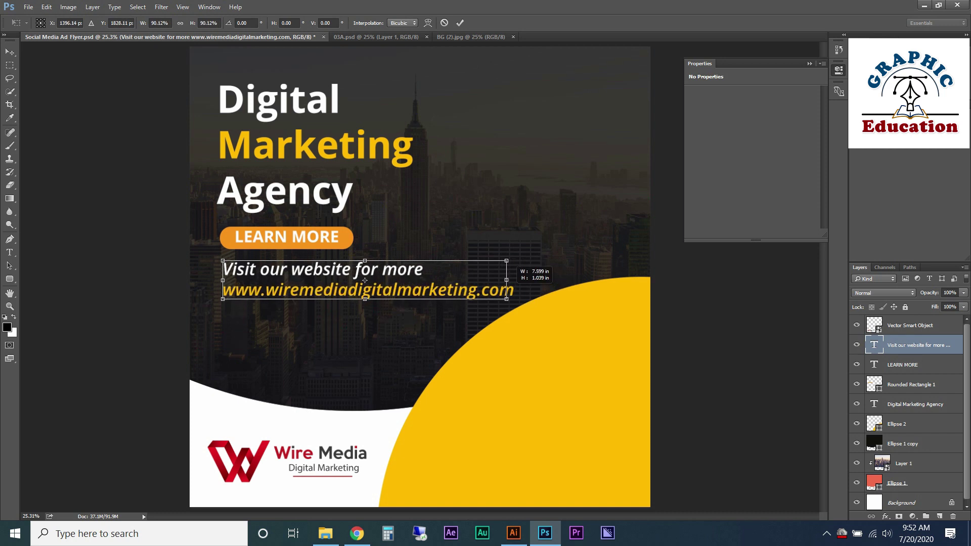
key(Return)
key(ctrl+minus)
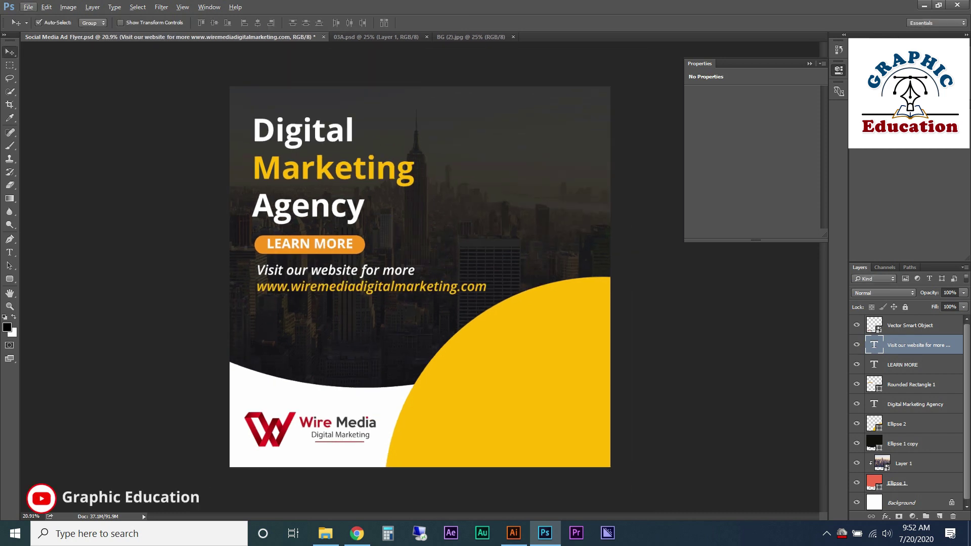
- Move the headline, LEARN MORE button and website text down-left together
key(alt+bracketleft)
key(alt+bracketleft)
key(alt+bracketleft)
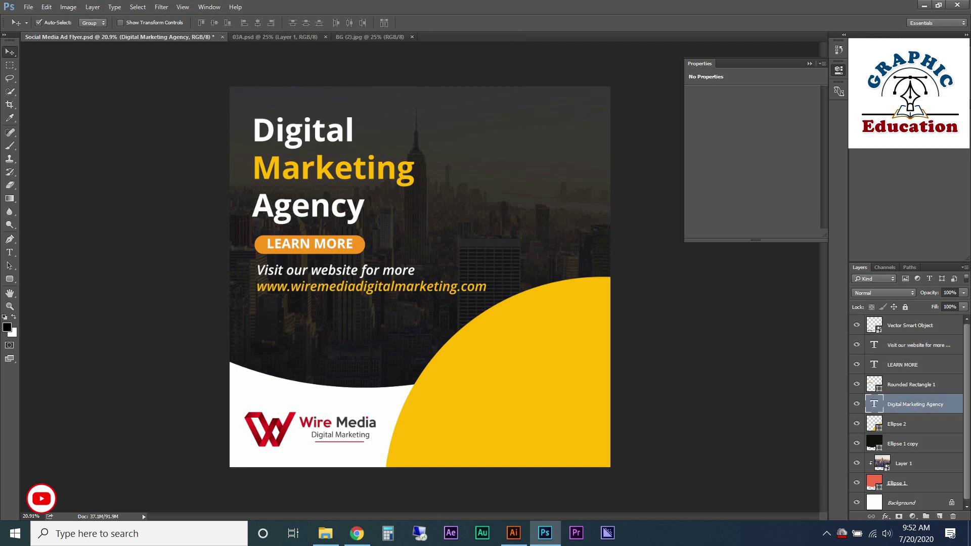
ctrl+click(902, 364)
ctrl+click(911, 384)
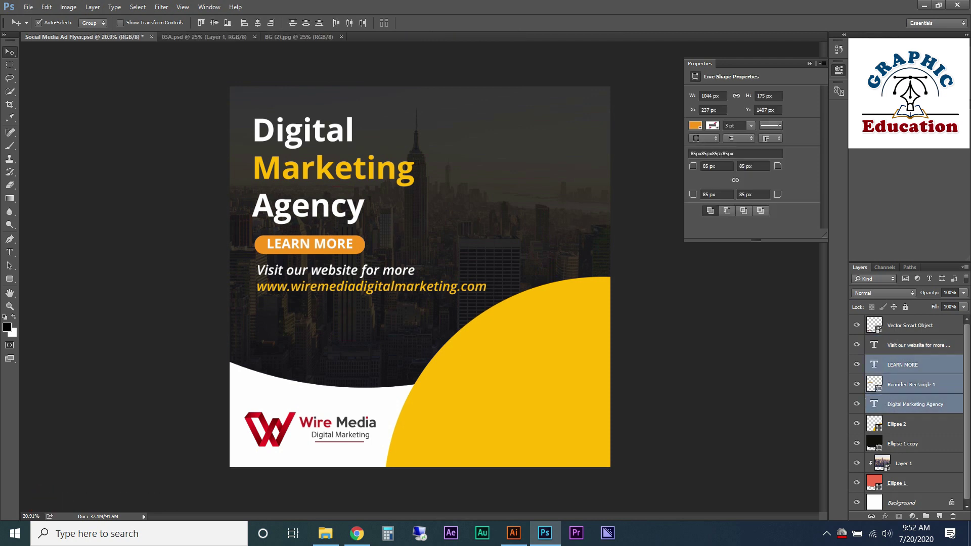
ctrl+click(918, 345)
drag(370, 245, 366, 267)
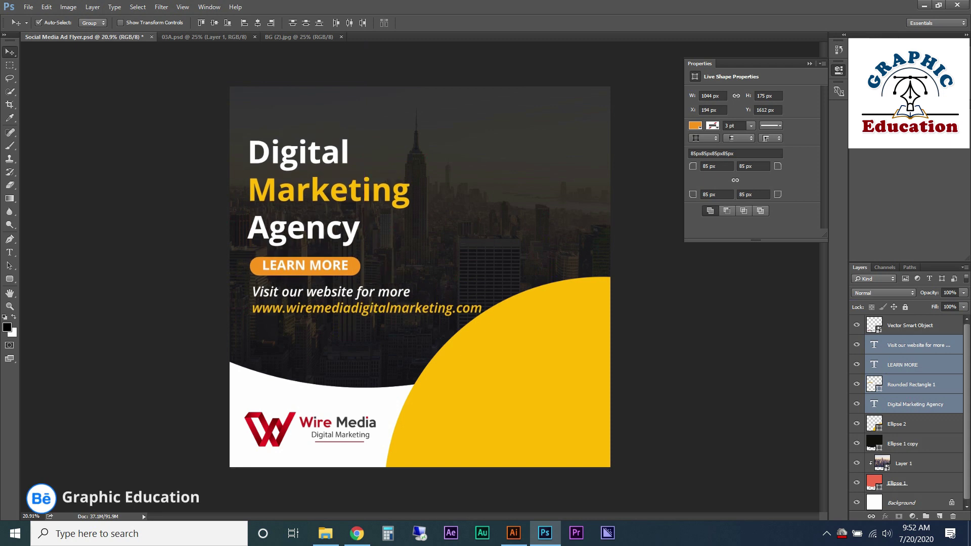
- Scale the website text block down to about 91%
click(658, 404)
click(368, 302)
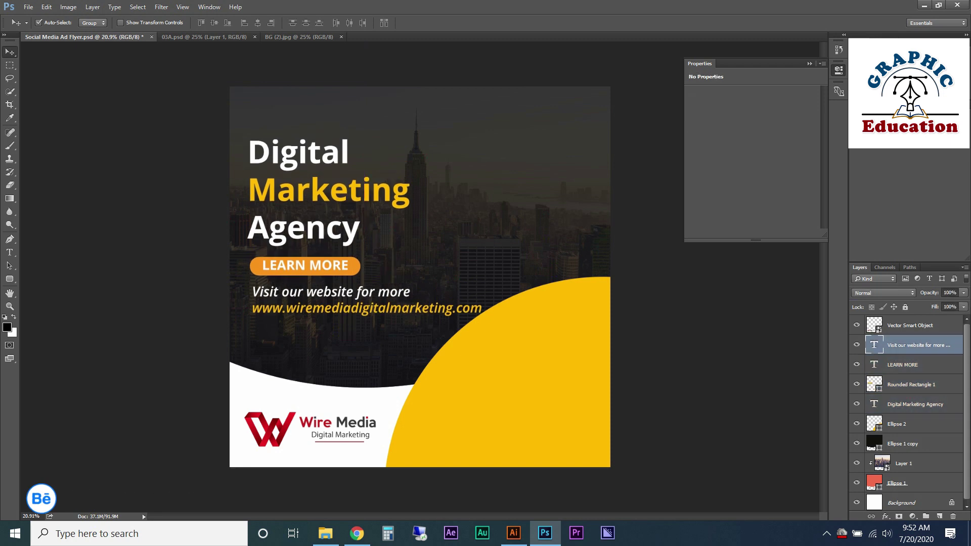
key(ctrl+t)
drag(482, 316, 462, 312)
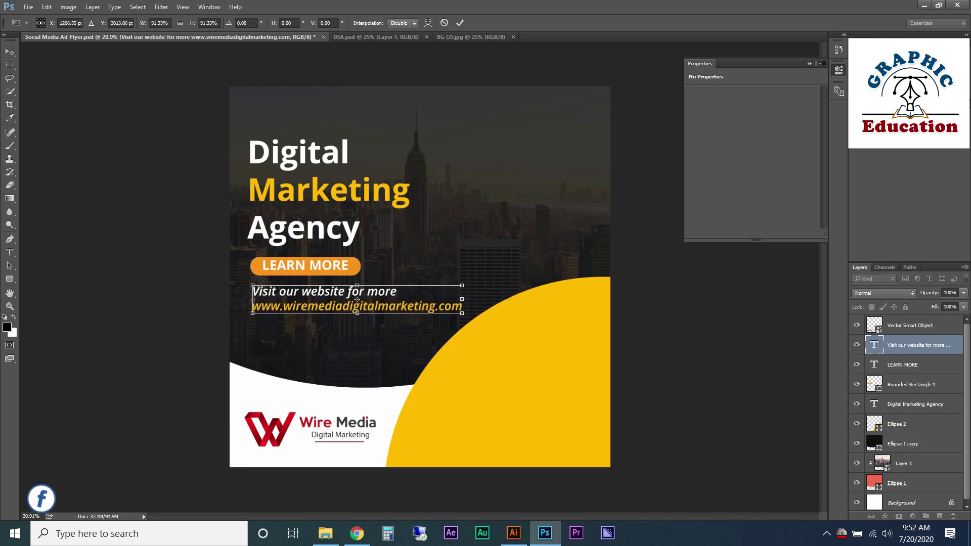
key(Return)
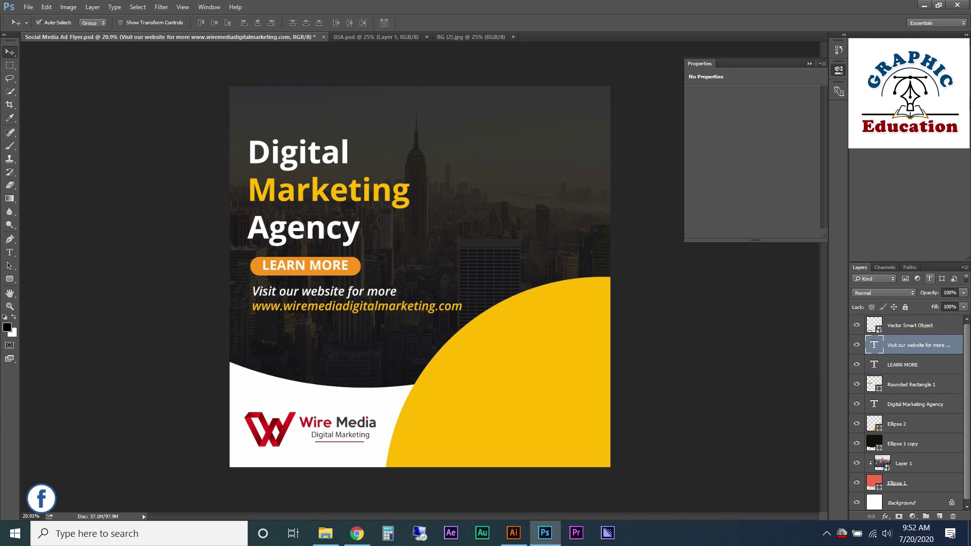
- Turn off layer filtering and save Social Media Ad Flyer.psd with maximum compatibility
click(930, 279)
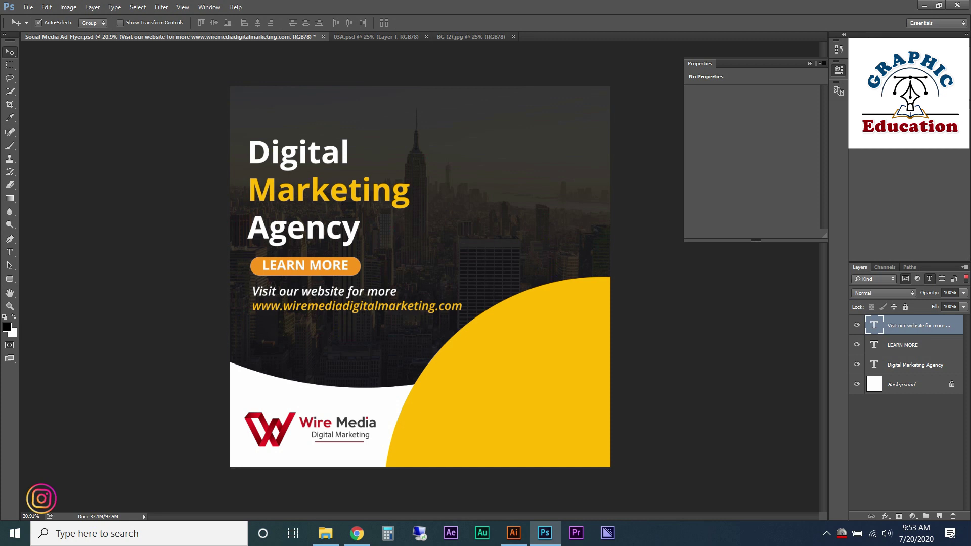
click(905, 278)
click(966, 277)
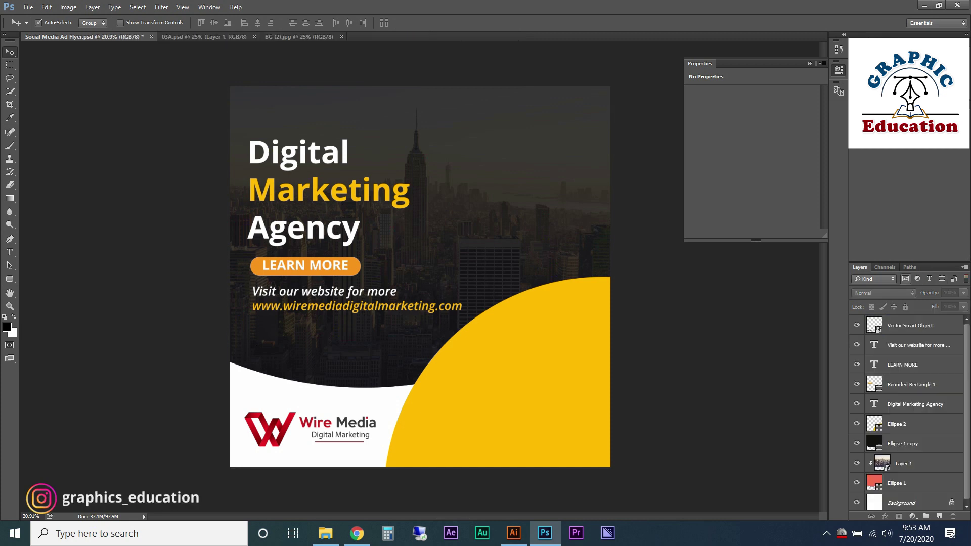
key(ctrl+s)
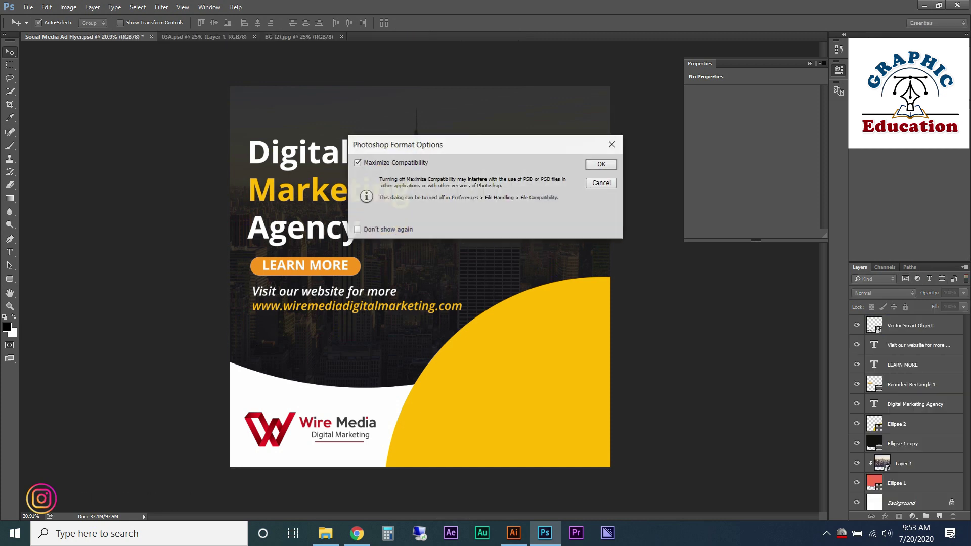
key(Return)
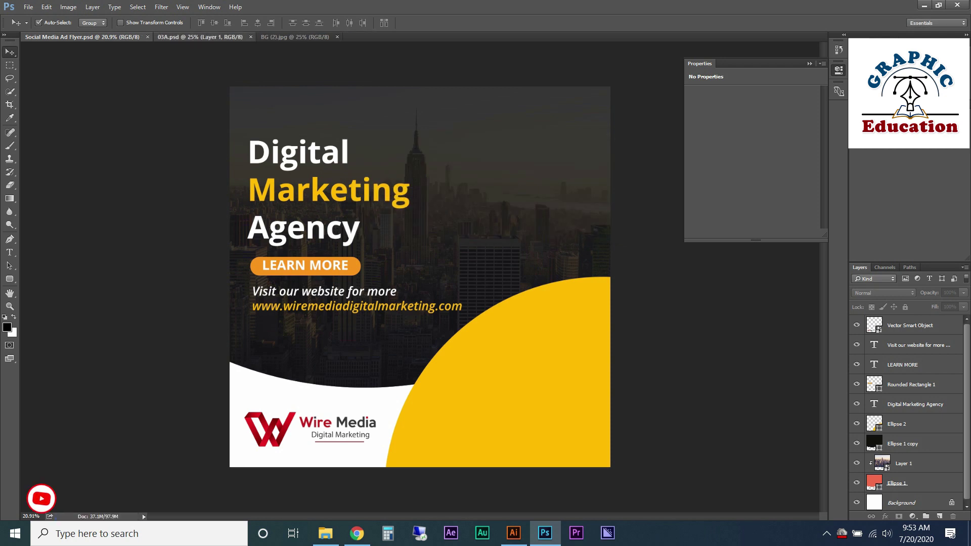
key(ctrl+Tab)
- Bring the man-with-laptop photo onto the flyer's right side, enlarged to about 112%
mouse_move(506, 282)
mouse_down()
mouse_move(202, 86)
mouse_move(81, 37)
mouse_up()
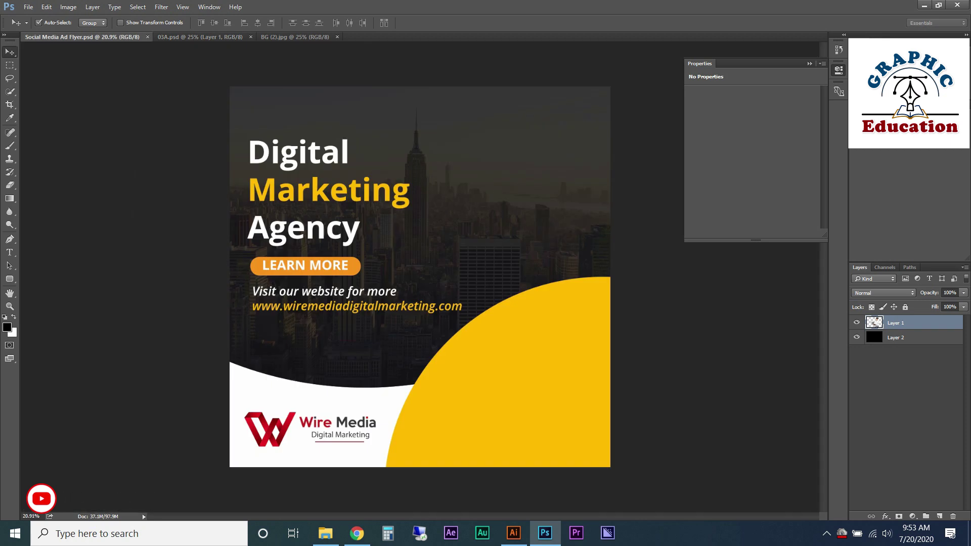
mouse_move(81, 37)
mouse_down()
mouse_move(539, 260)
mouse_move(537, 288)
mouse_up()
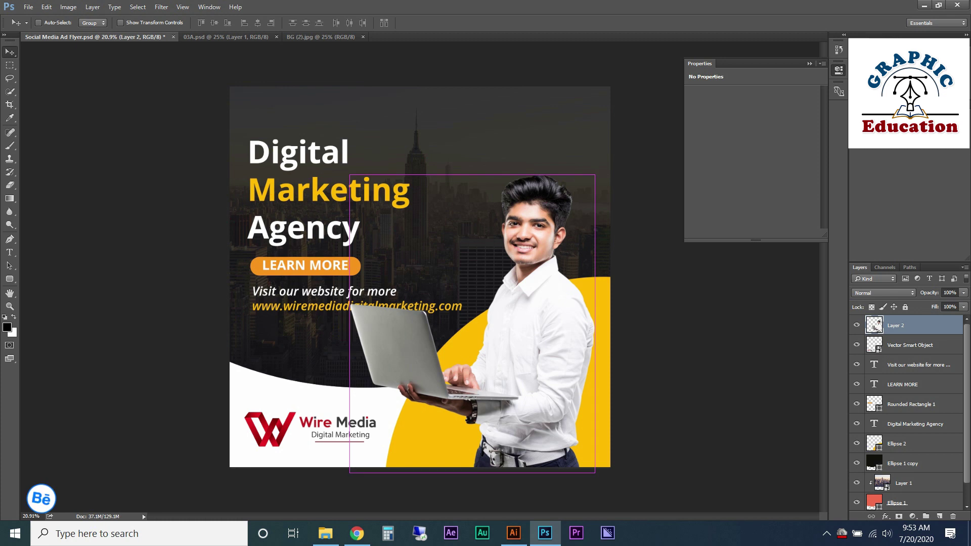
key(ctrl+t)
drag(595, 175, 610, 157)
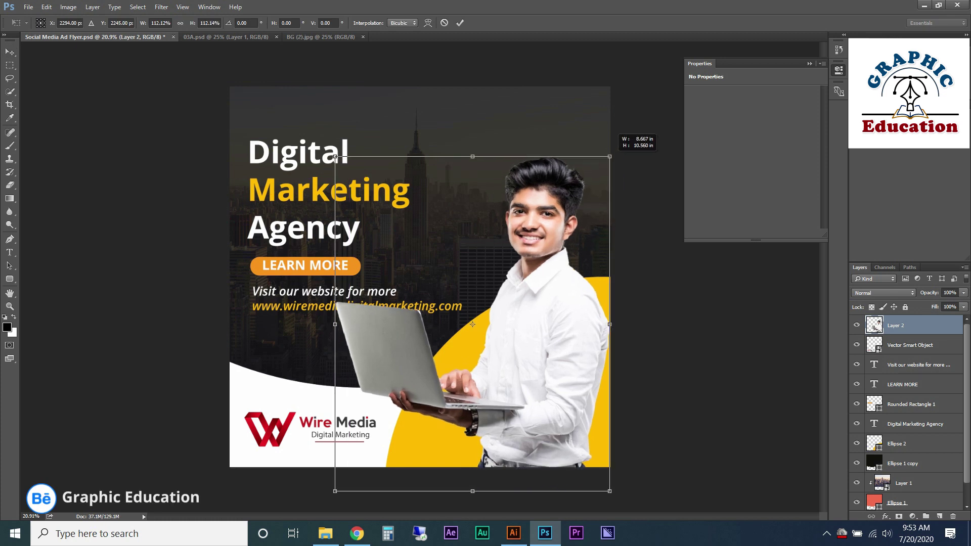
drag(472, 325, 462, 310)
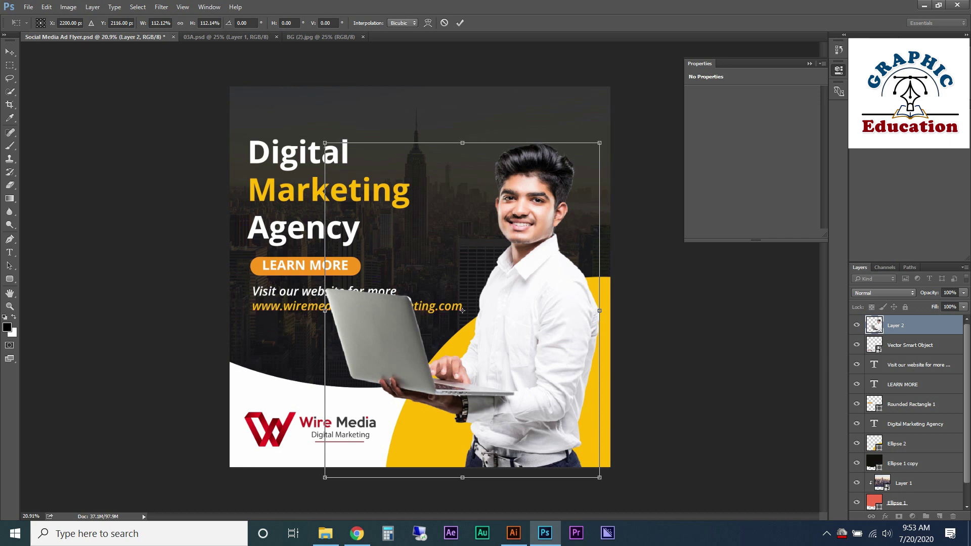
key(Return)
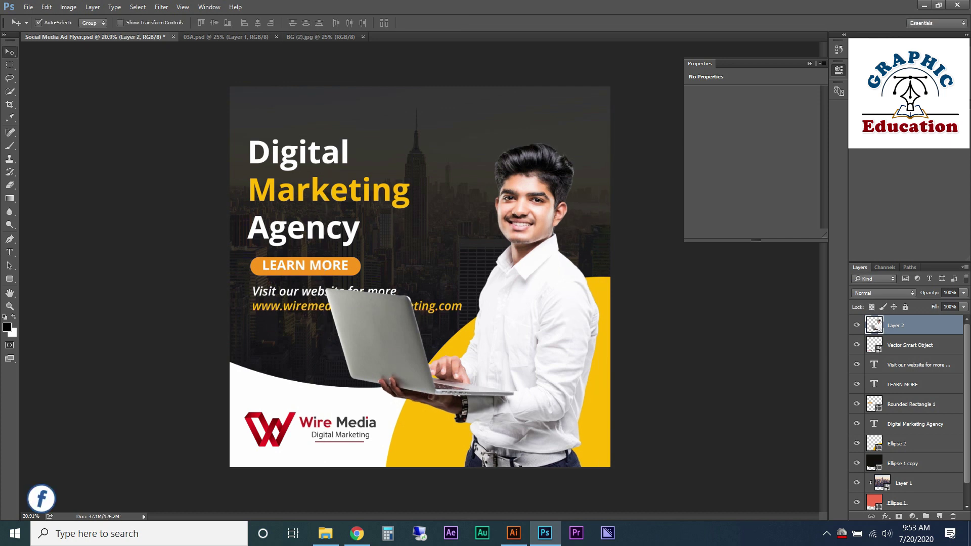
key(alt+bracketleft)
key(alt+bracketleft)
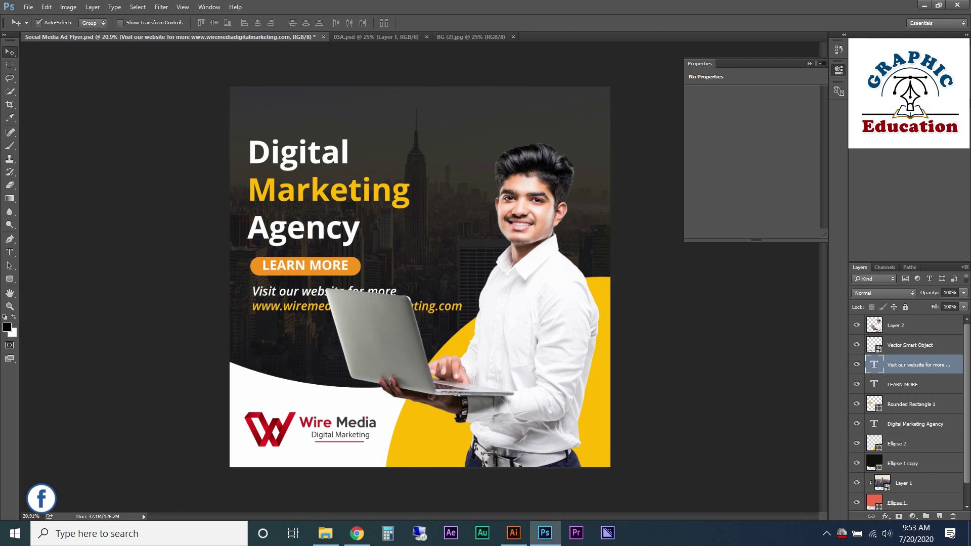
- Keep the website text above the laptop and lock the background curve and city photo layers
drag(278, 296, 278, 404)
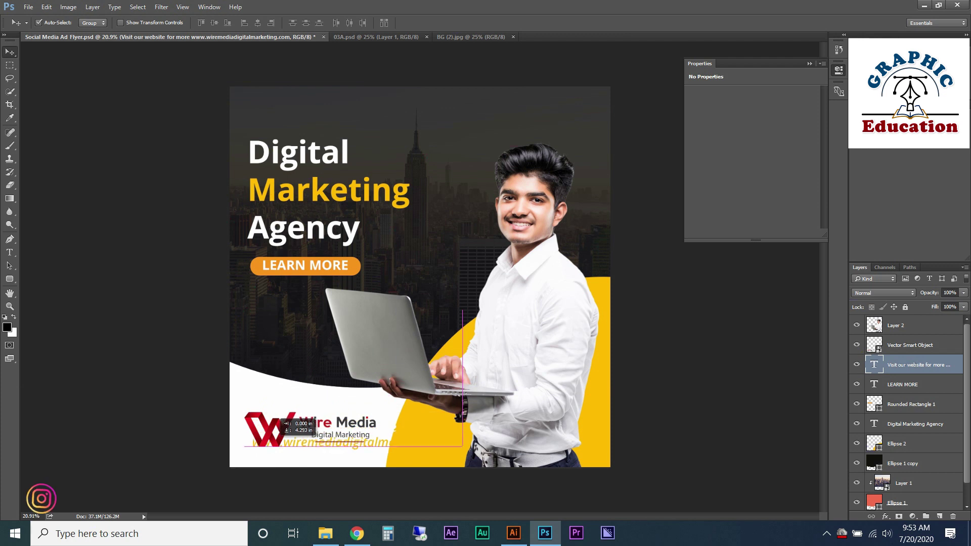
drag(281, 384, 289, 285)
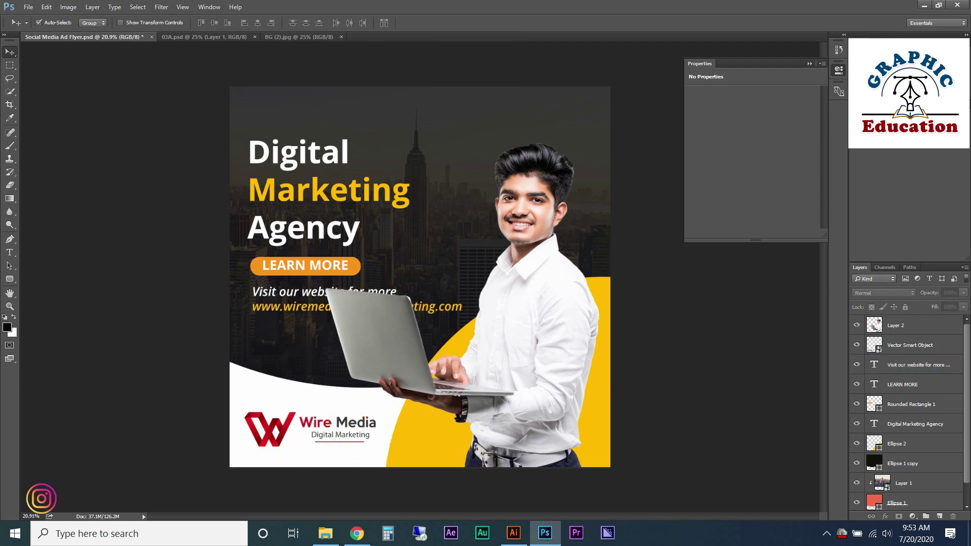
drag(215, 94, 244, 114)
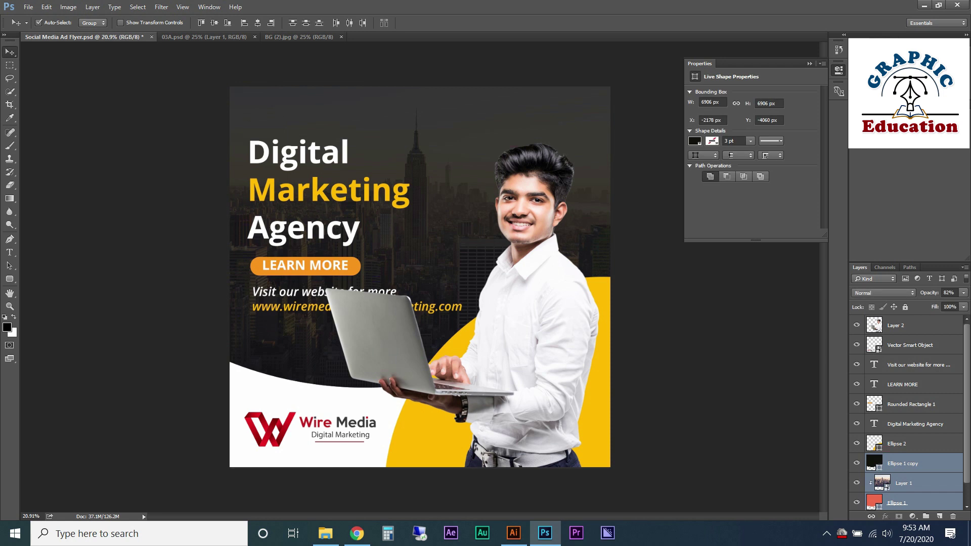
key(ctrl+slash)
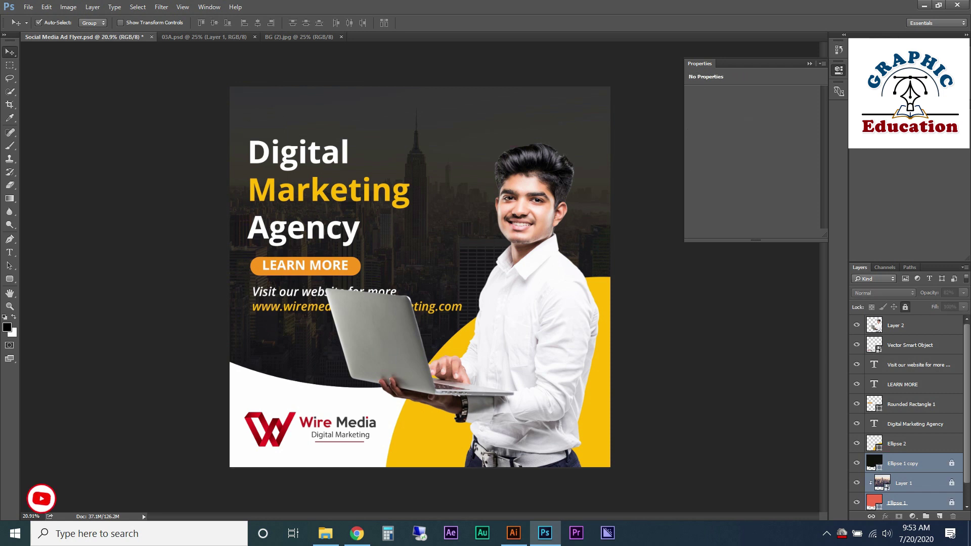
- Move the headline, button and website text layers higher on the flyer
drag(238, 128, 303, 286)
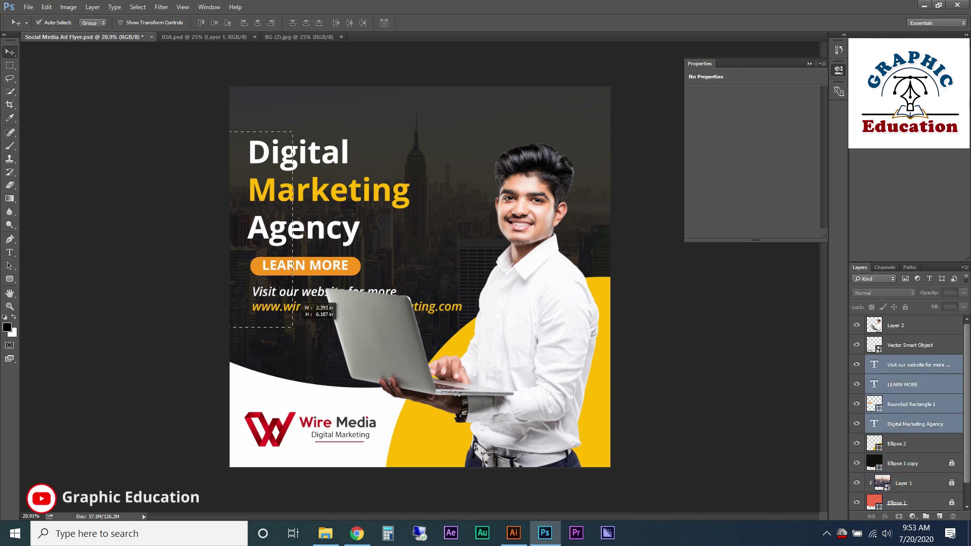
drag(303, 155, 304, 117)
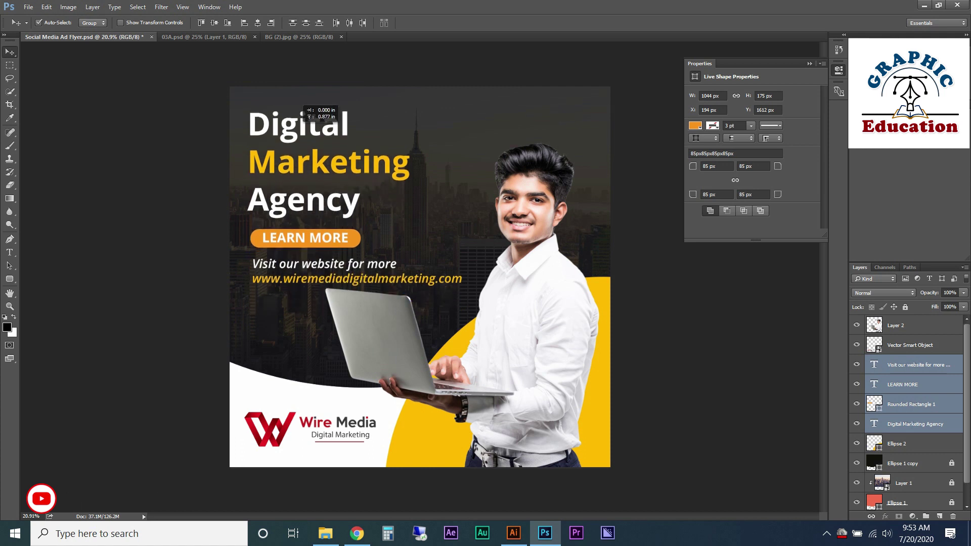
key(ctrl+d)
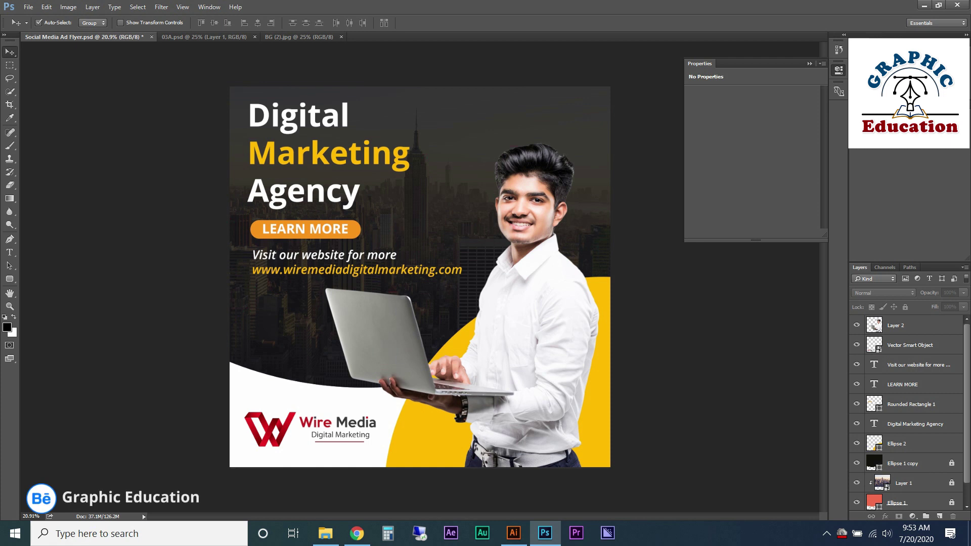
- Add centred tagline 'Accelerate Your Online Presence Today' in Open Sans SemiBold near the top right
click(9, 252)
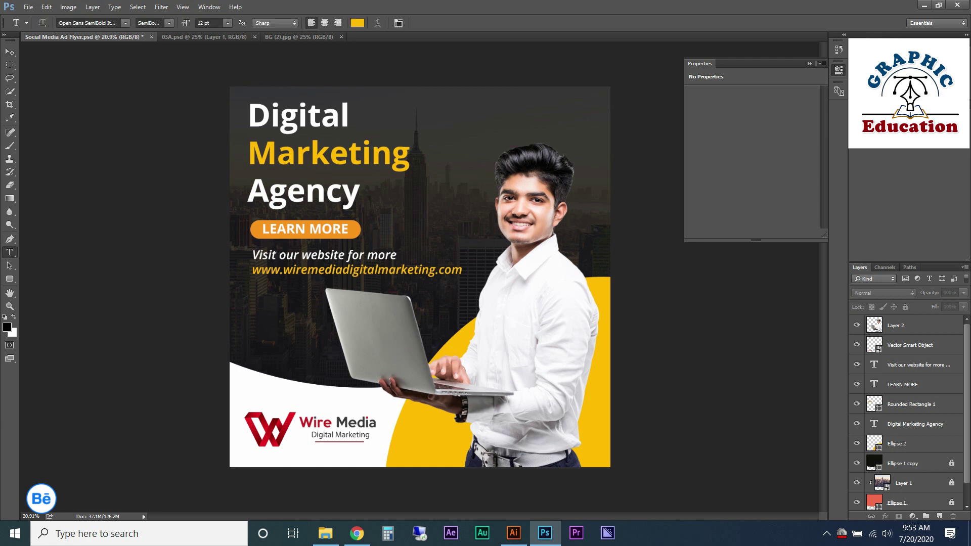
click(463, 123)
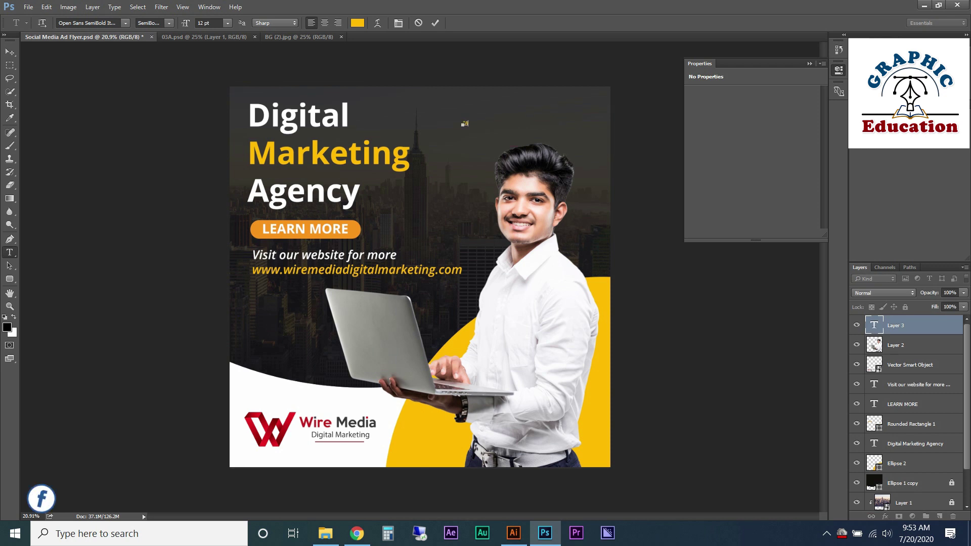
text(Ad)
text(erate Y)
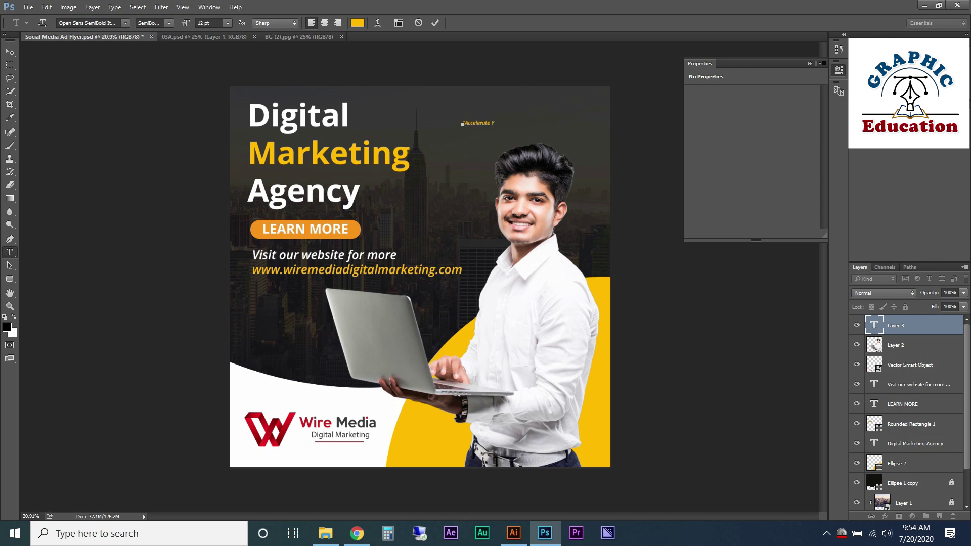
text(our Online)
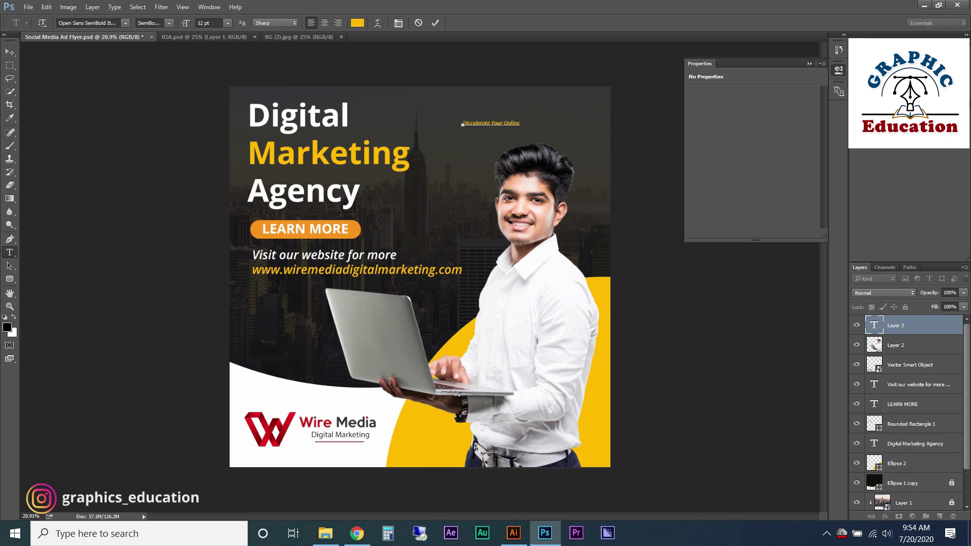
text( Presence Today)
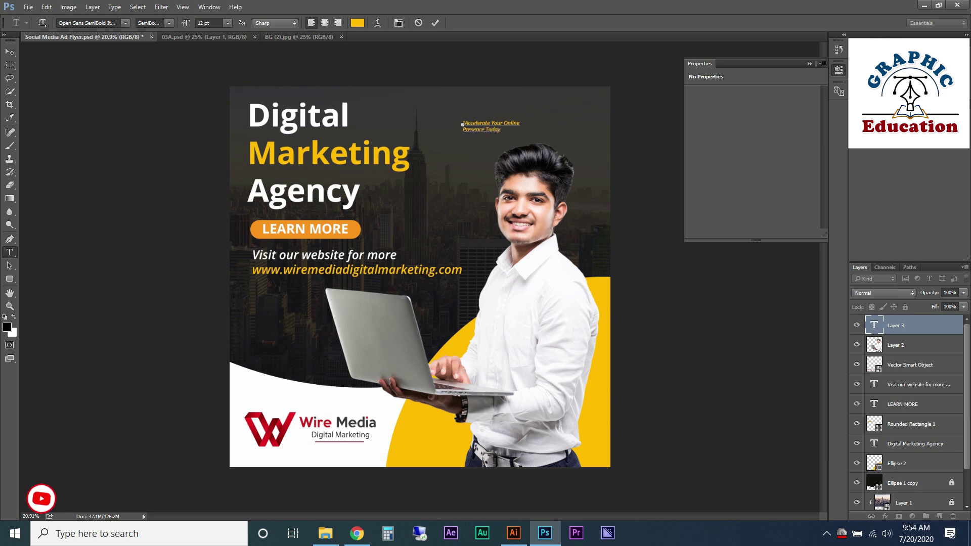
key(ctrl+a)
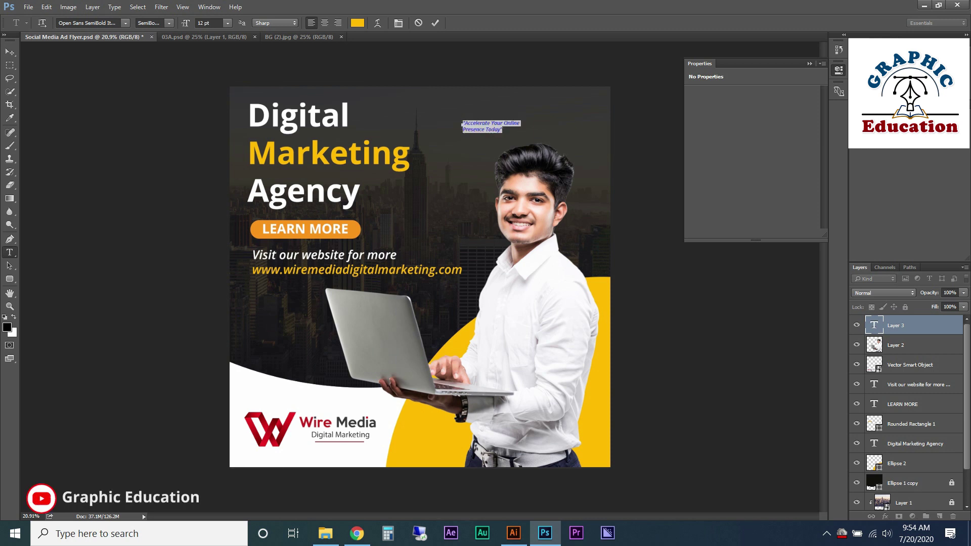
click(324, 22)
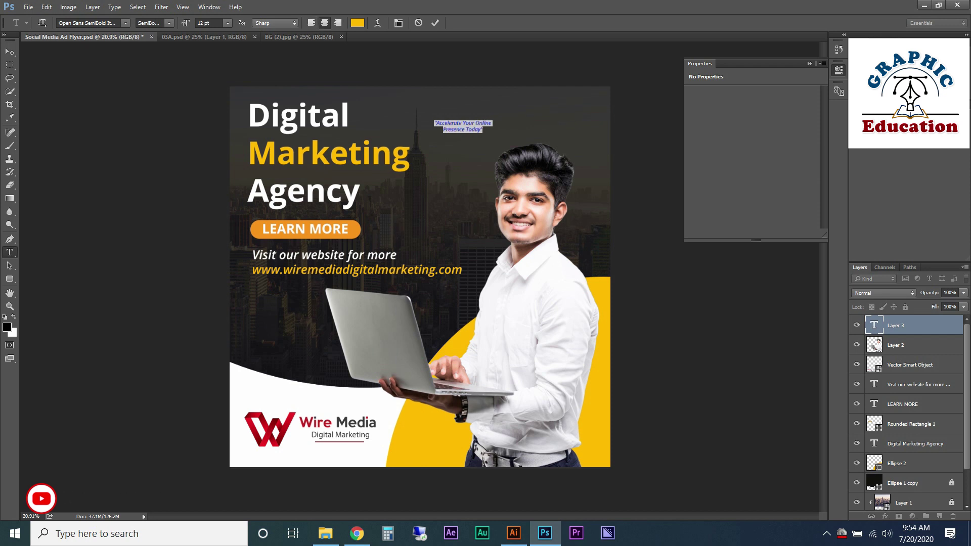
click(125, 23)
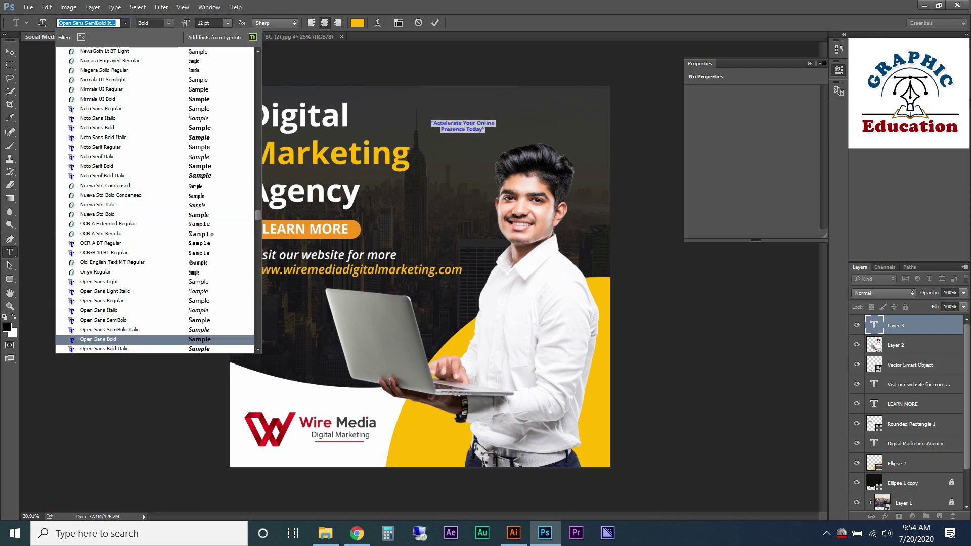
key(Up)
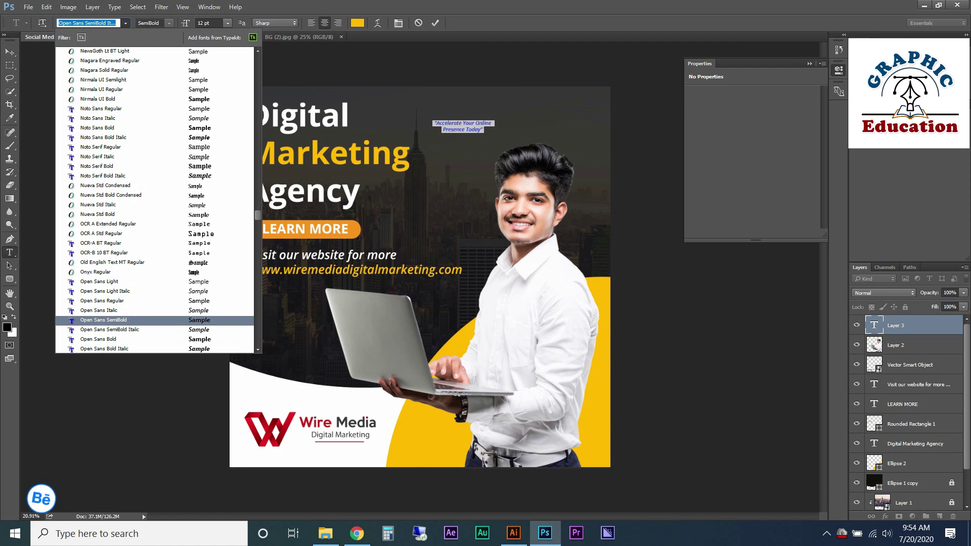
key(Up)
key(Return)
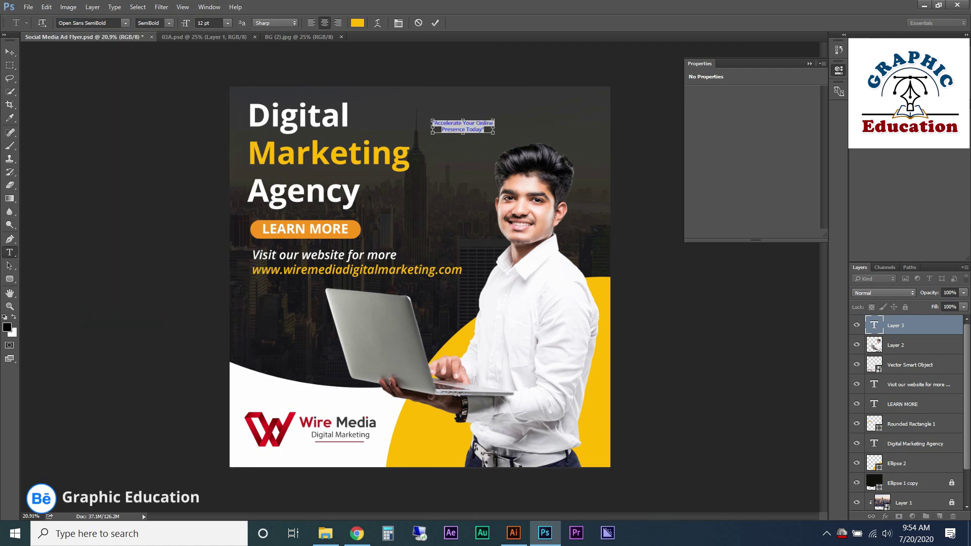
- Enlarge the tagline to about 32 pt and colour the word 'Accelerate' #ffffff
drag(494, 133, 581, 160)
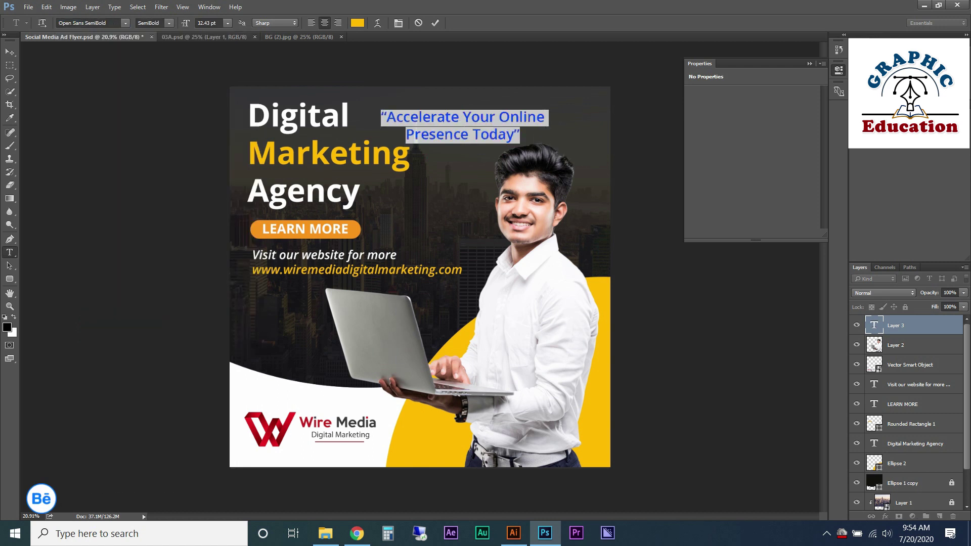
click(463, 122)
drag(462, 122, 387, 122)
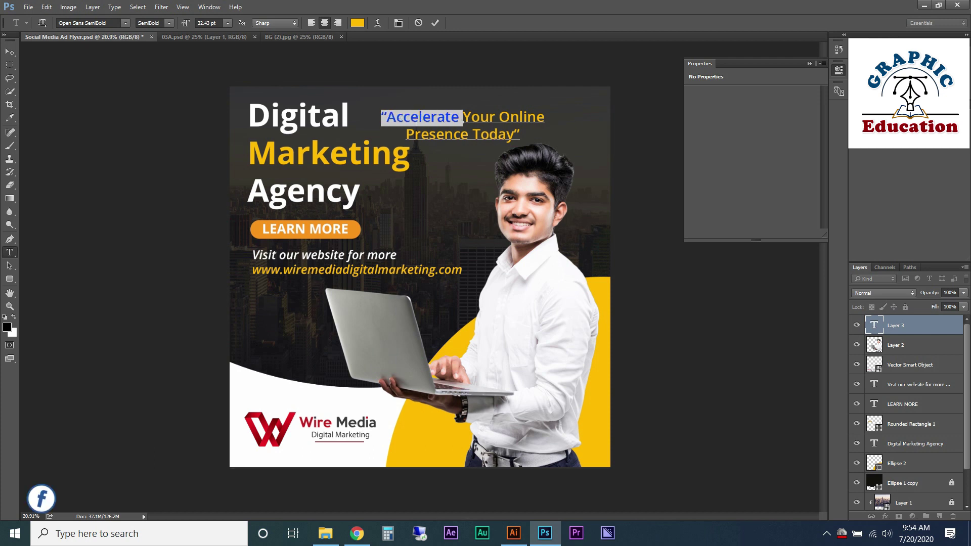
click(358, 23)
text(ffffff)
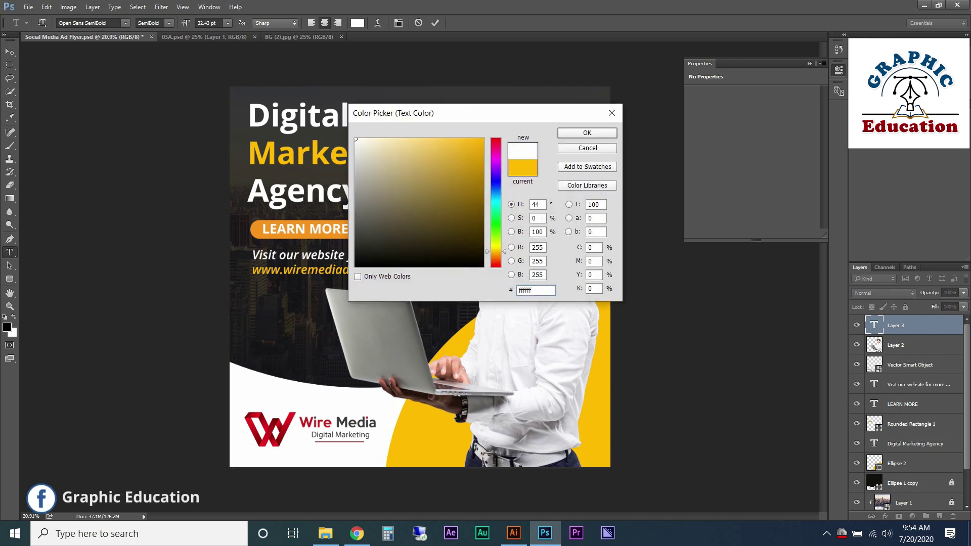
key(Return)
- Colour 'Today' #ffffff and move the tagline to the flyer's top-right corner
double_click(496, 135)
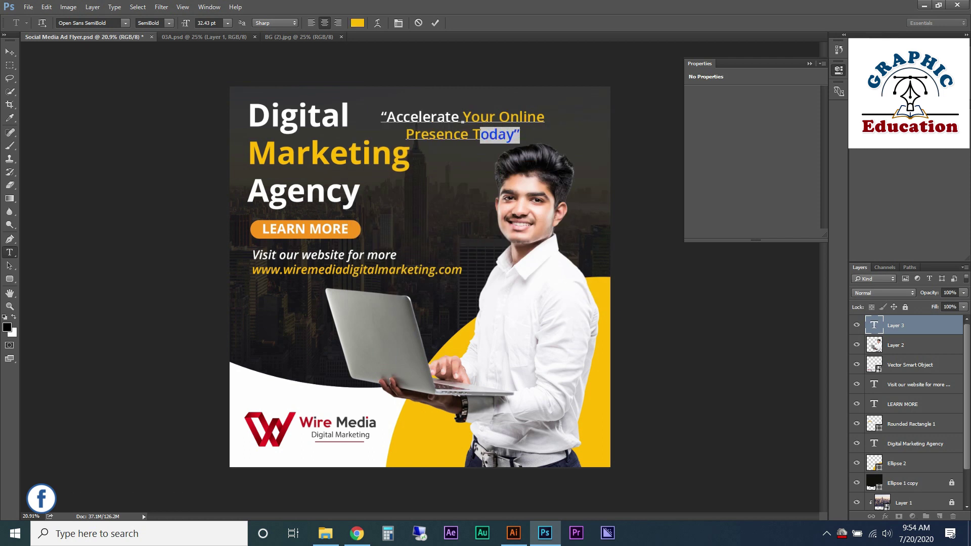
click(357, 22)
text(ffffff)
click(587, 132)
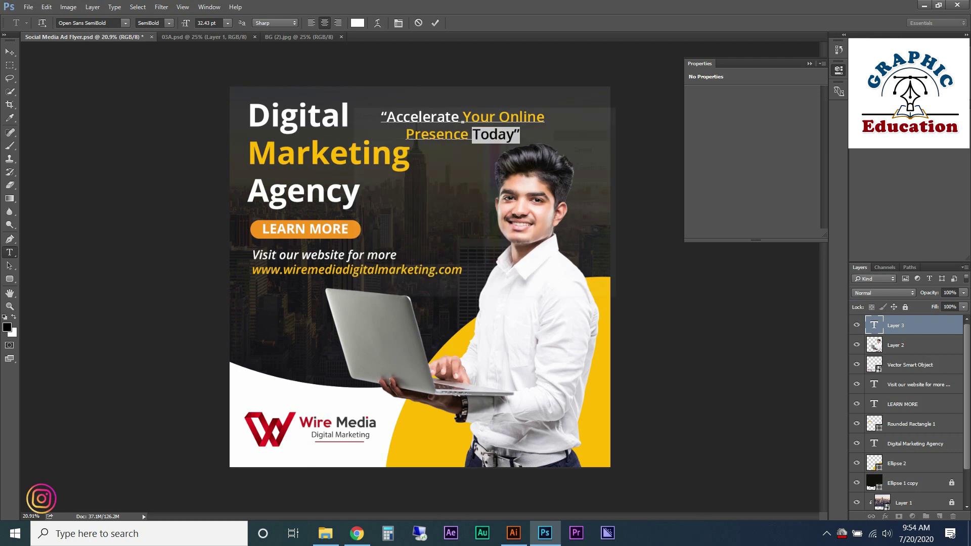
click(9, 51)
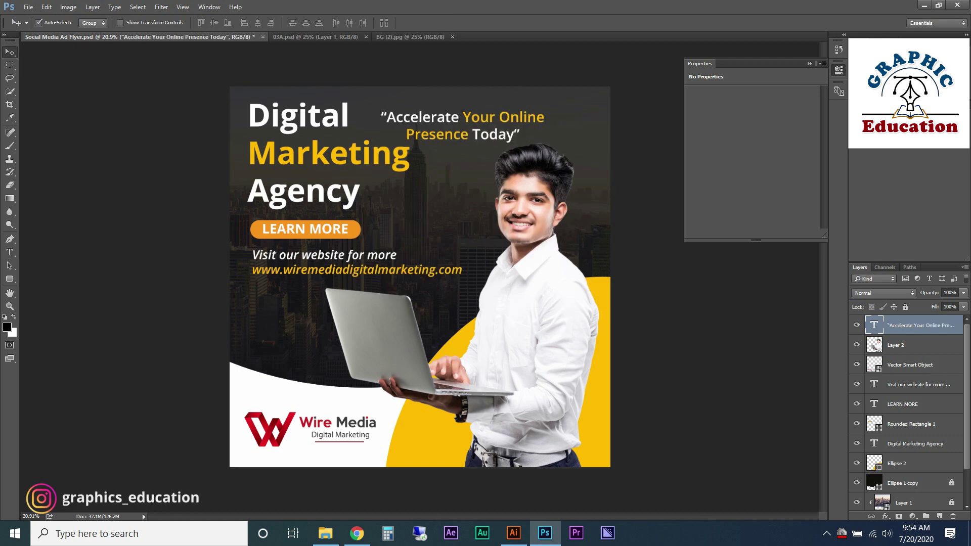
drag(463, 126, 518, 118)
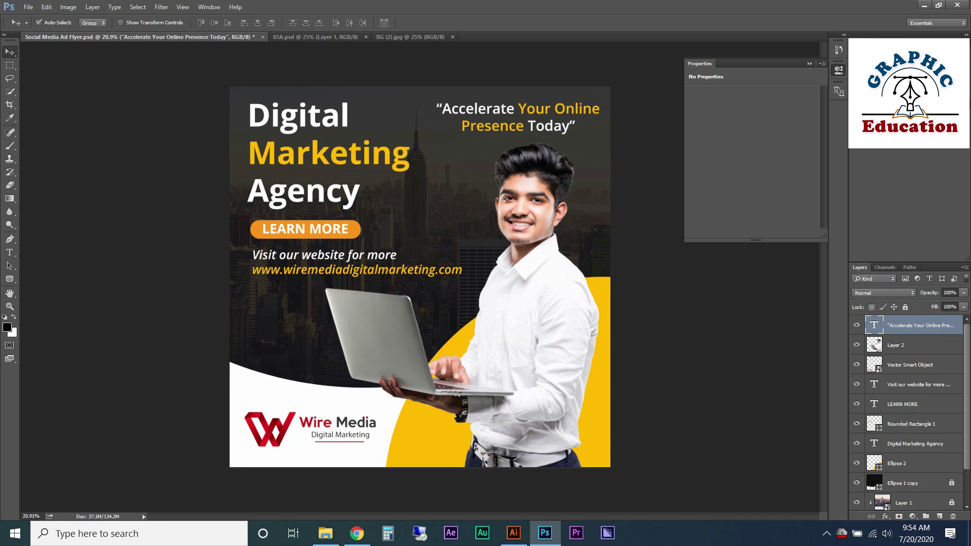
key(ctrl+0)
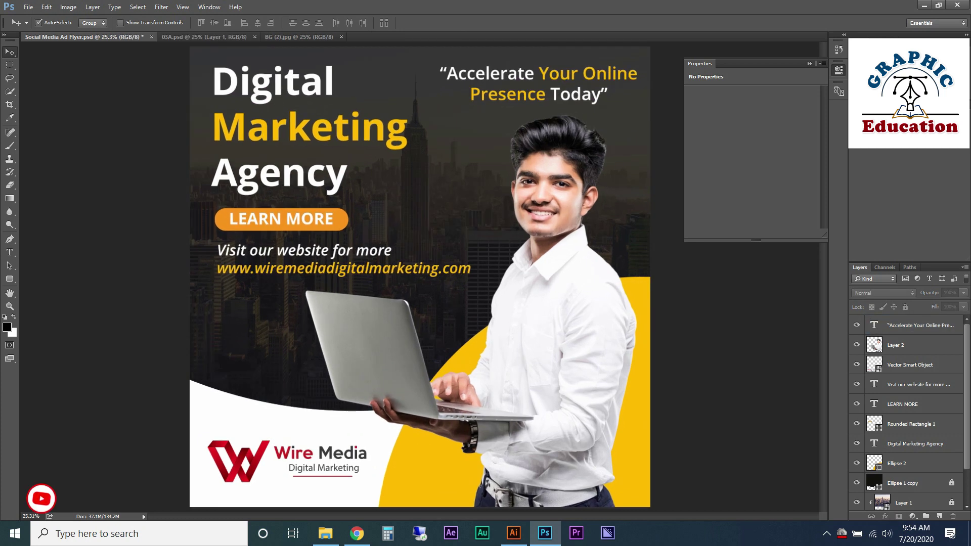
- Select the man's photo layer and set up the Blur tool with a 70 px brush
click(896, 345)
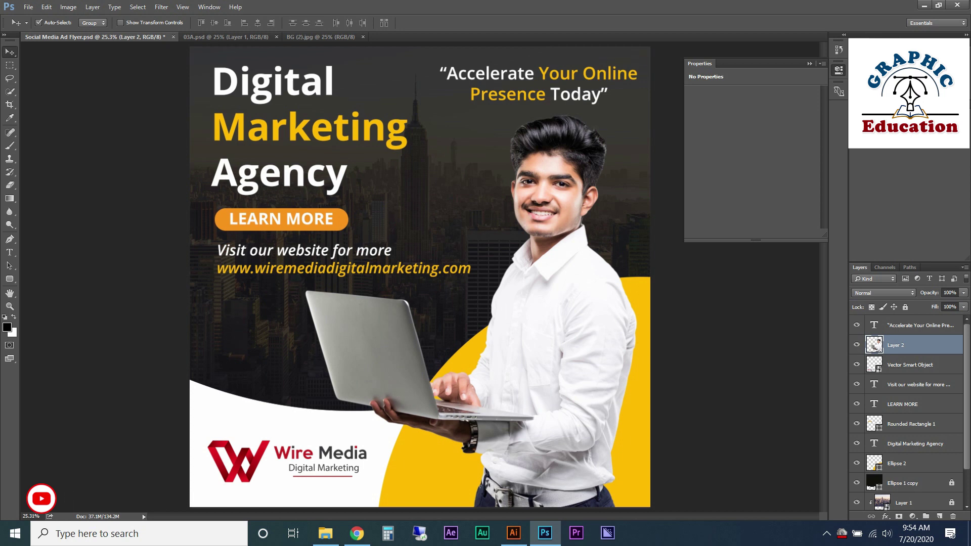
key(b)
click(10, 211)
scroll(607, 114, up, 1)
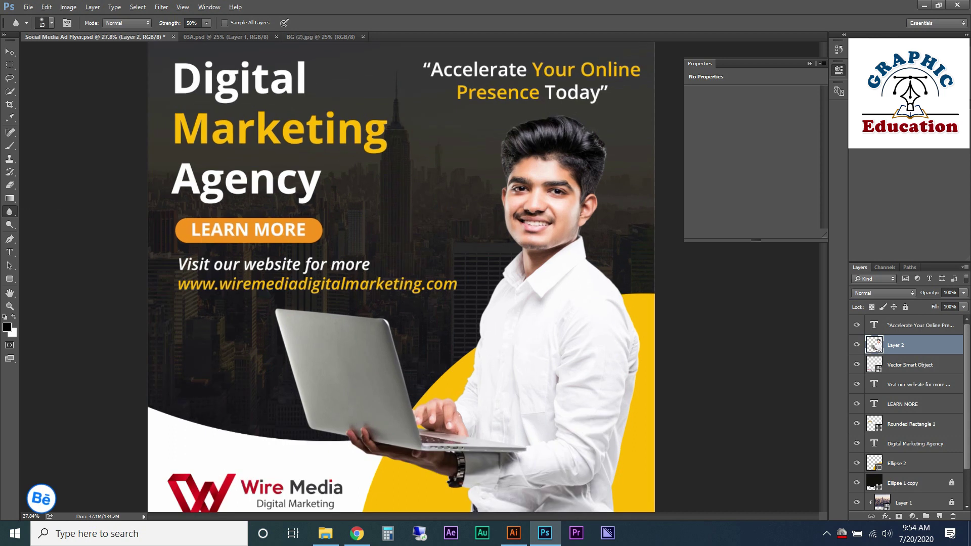
scroll(603, 132, up, 4)
scroll(603, 132, up, 8)
scroll(603, 132, up, 6)
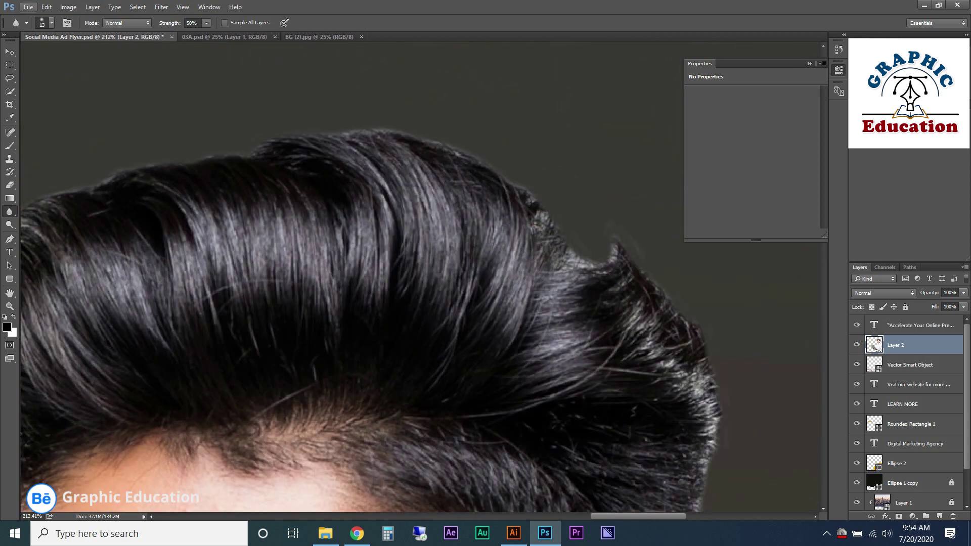
key(bracketright)
key(bracketright)
key(bracketright)
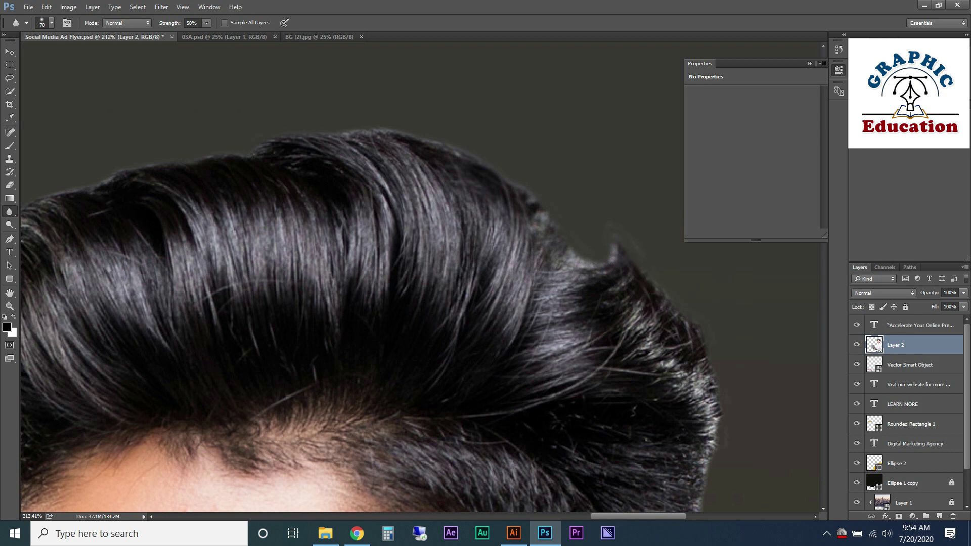
- Blur the cutout edges around the man's shirt, belt, watch and hand
scroll(424, 278, down, 5)
scroll(424, 278, down, 5)
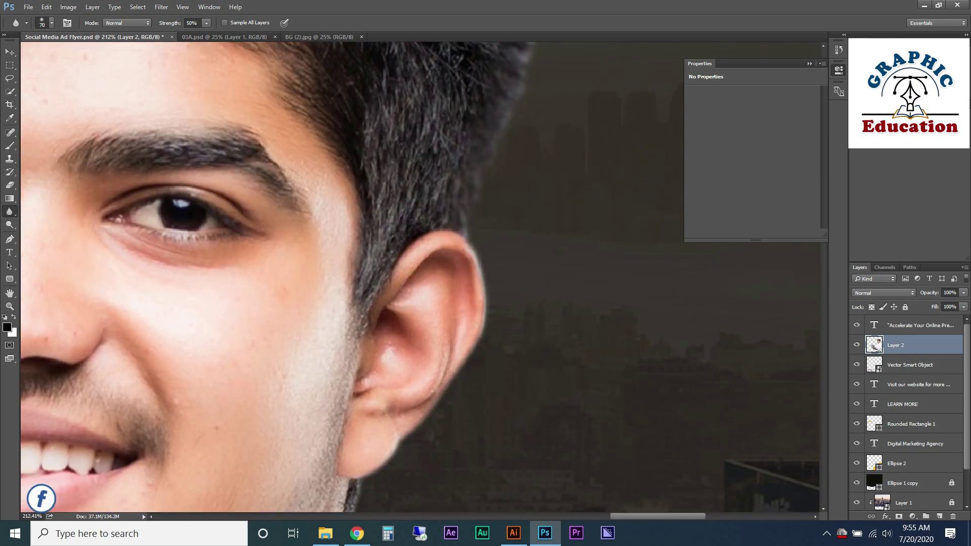
scroll(423, 278, down, 5)
scroll(423, 278, right, 2)
scroll(423, 278, down, 5)
scroll(423, 278, down, 5)
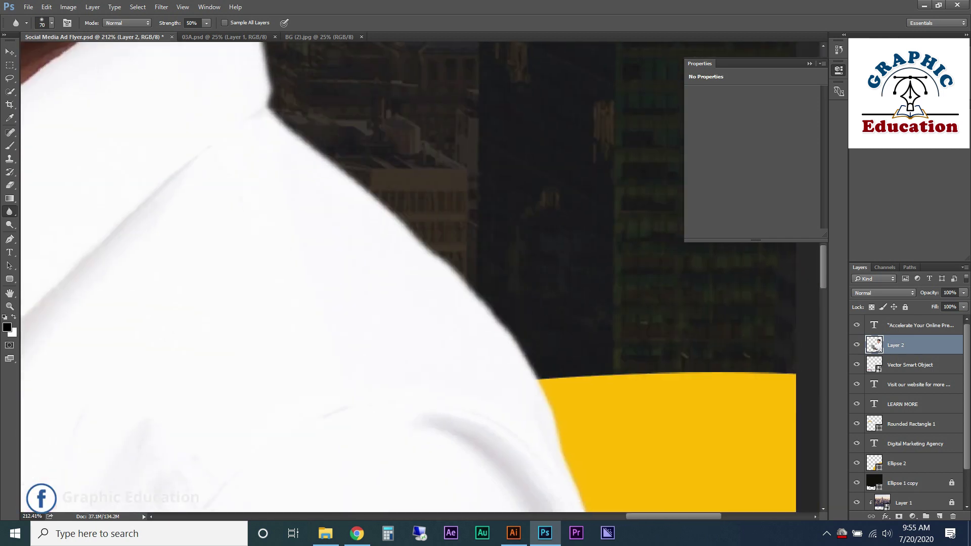
scroll(424, 278, down, 5)
scroll(423, 278, down, 5)
scroll(424, 278, down, 5)
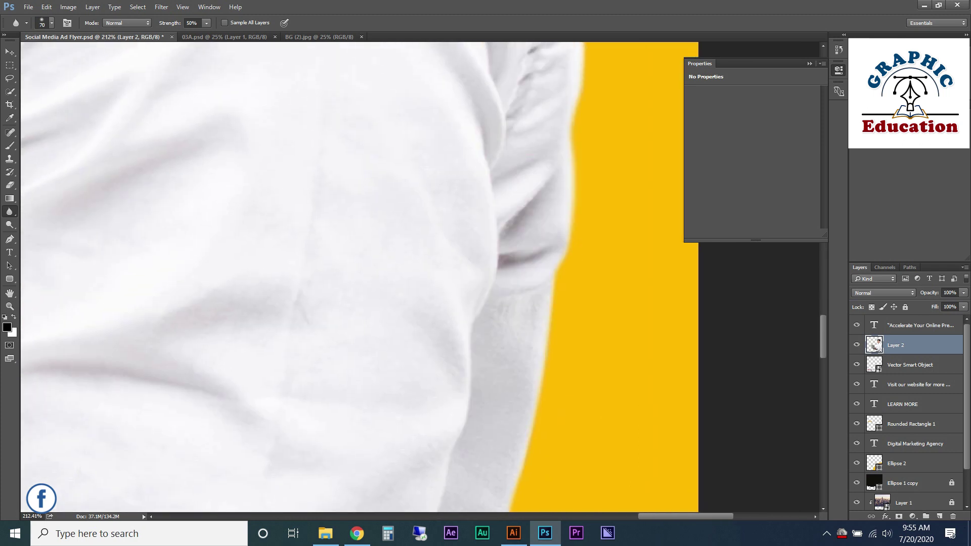
scroll(423, 278, down, 5)
scroll(423, 278, left, 2)
scroll(424, 278, down, 5)
scroll(424, 278, down, 5)
scroll(423, 279, right, 2)
scroll(423, 279, down, 3)
scroll(424, 278, down, 5)
scroll(423, 278, up, 5)
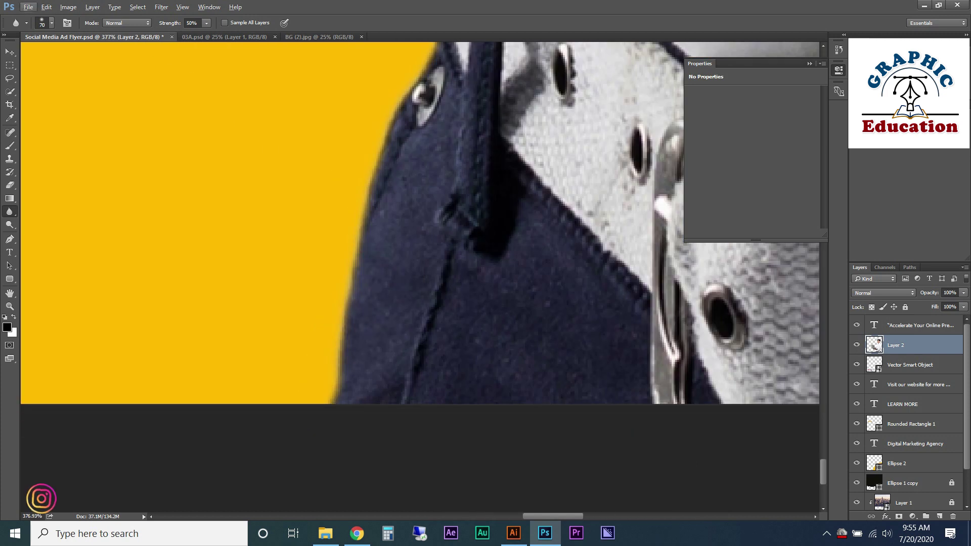
scroll(423, 278, up, 5)
scroll(423, 278, up, 5)
scroll(423, 278, up, 1)
scroll(423, 278, up, 5)
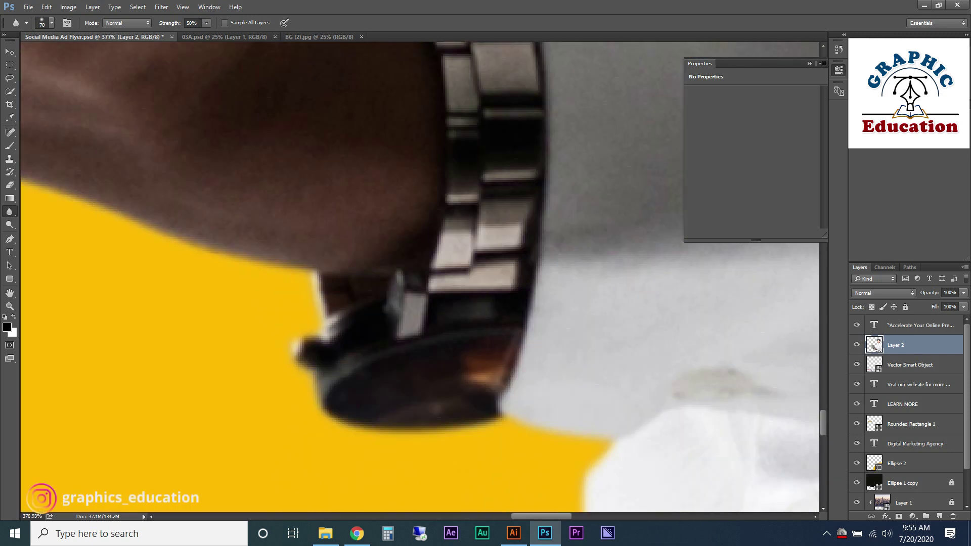
scroll(424, 278, up, 5)
scroll(423, 279, left, 3)
scroll(423, 279, left, 3)
scroll(423, 278, left, 2)
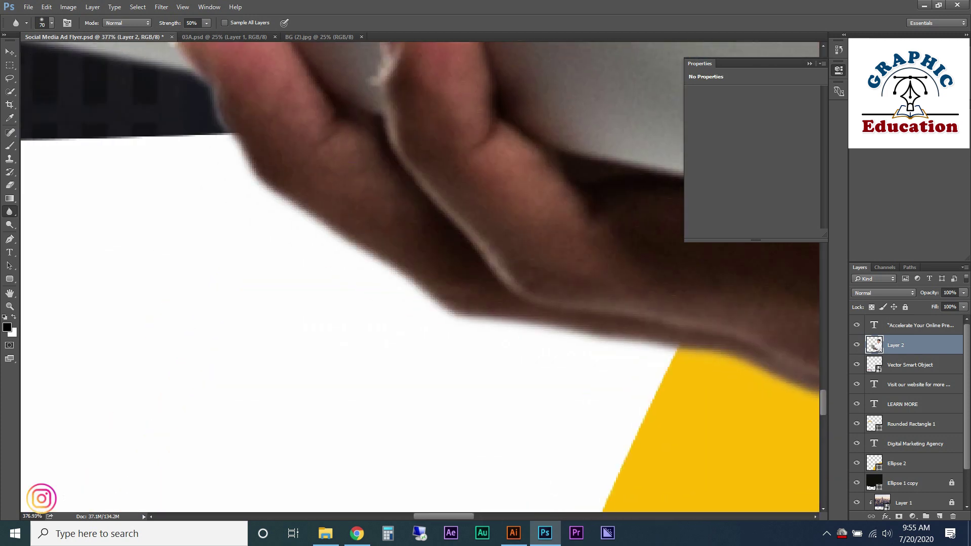
scroll(423, 278, left, 3)
scroll(424, 278, up, 2)
scroll(424, 278, up, 2)
scroll(423, 278, down, 2)
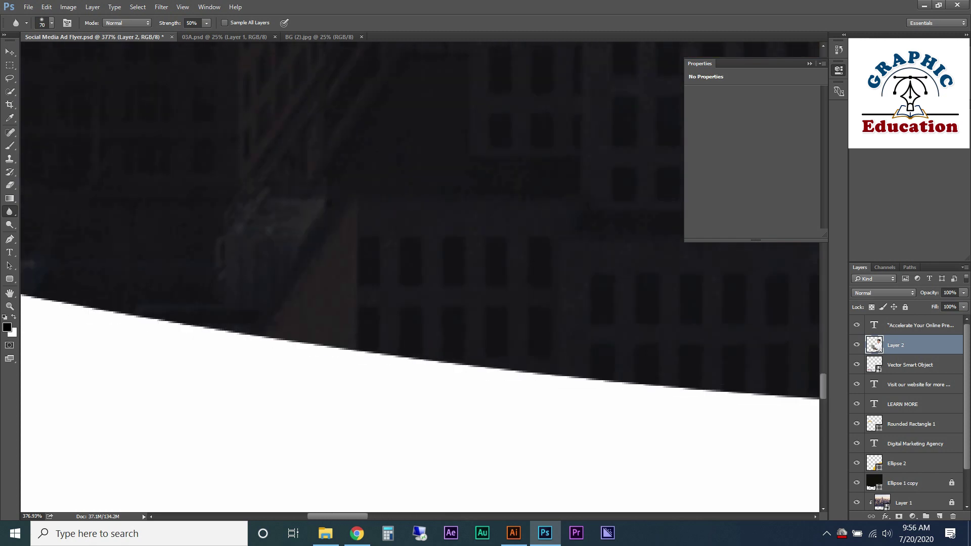
scroll(423, 278, down, 2)
scroll(423, 279, down, 3)
- Soften the cutout edges around the man's hair and face
scroll(424, 278, up, 2)
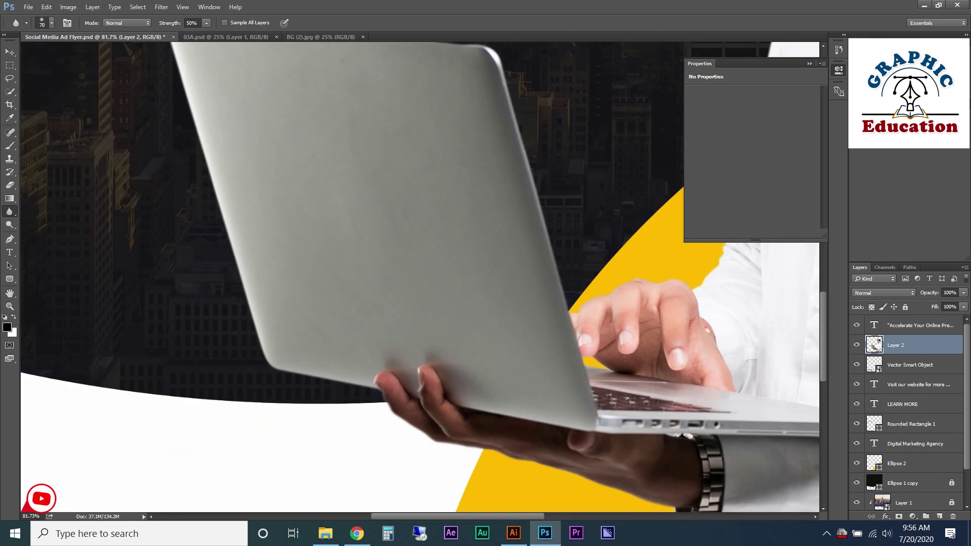
scroll(423, 278, up, 3)
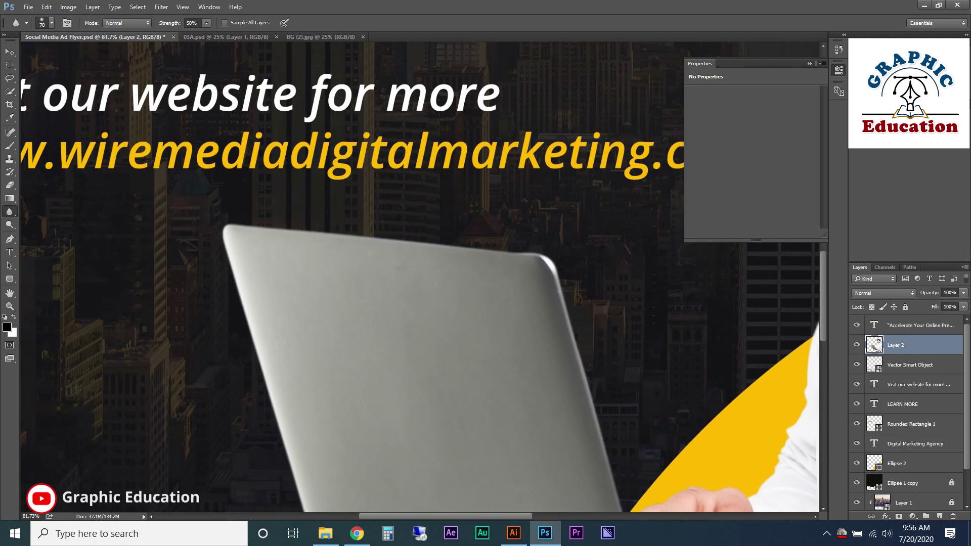
scroll(424, 278, down, 2)
scroll(423, 278, right, 1)
scroll(423, 278, down, 3)
scroll(424, 278, right, 2)
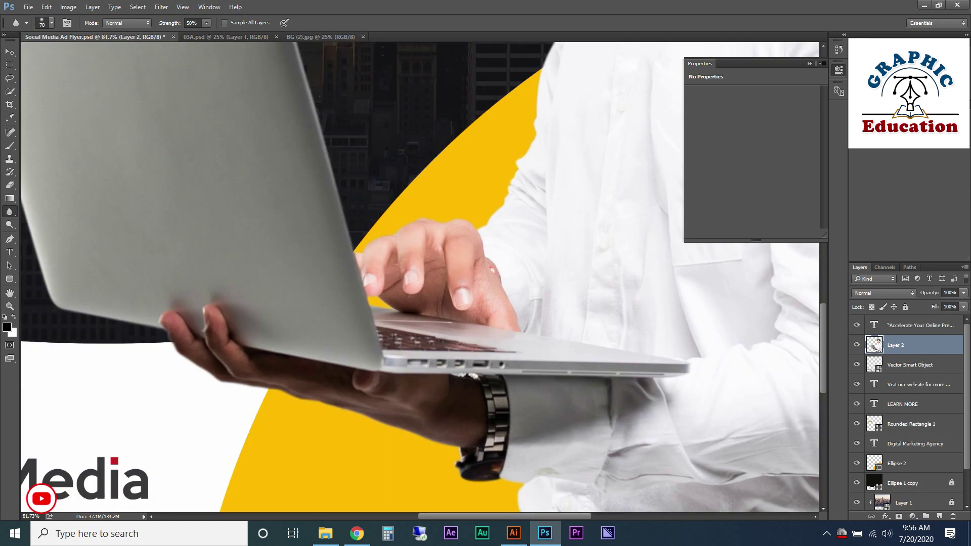
scroll(423, 278, up, 3)
scroll(424, 278, up, 3)
scroll(423, 278, right, 1)
scroll(423, 278, up, 3)
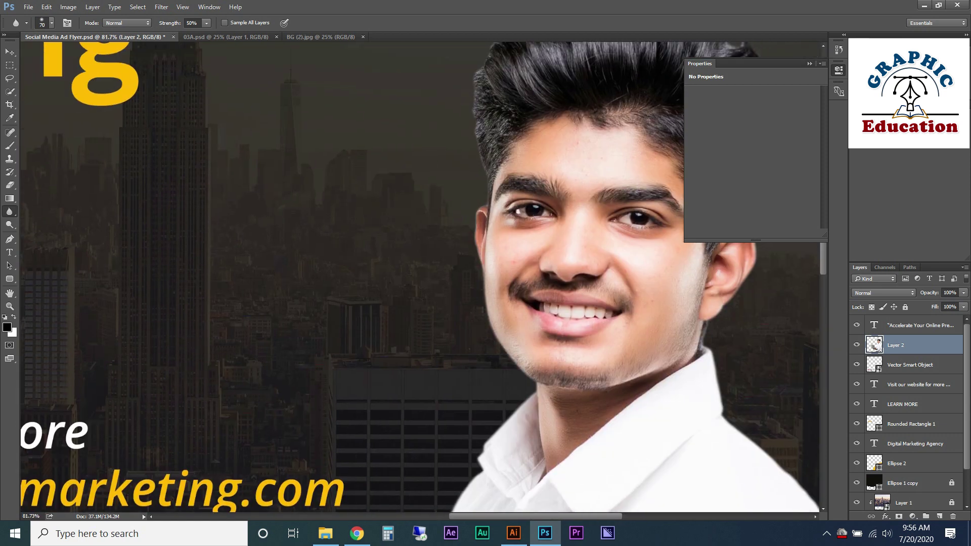
scroll(424, 278, up, 3)
scroll(423, 278, right, 1)
- Fit the flyer on screen, close the Properties panel and save the document
key(ctrl+0)
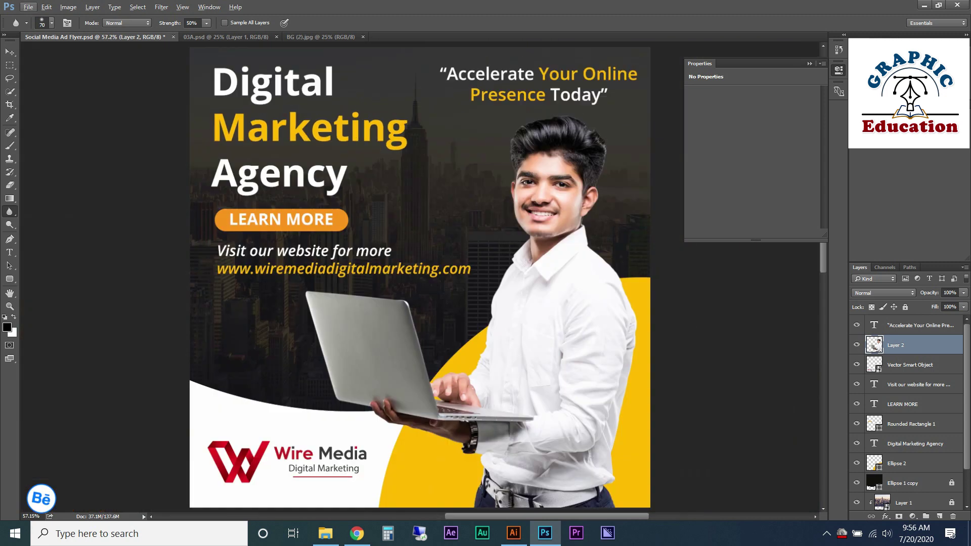
key(v)
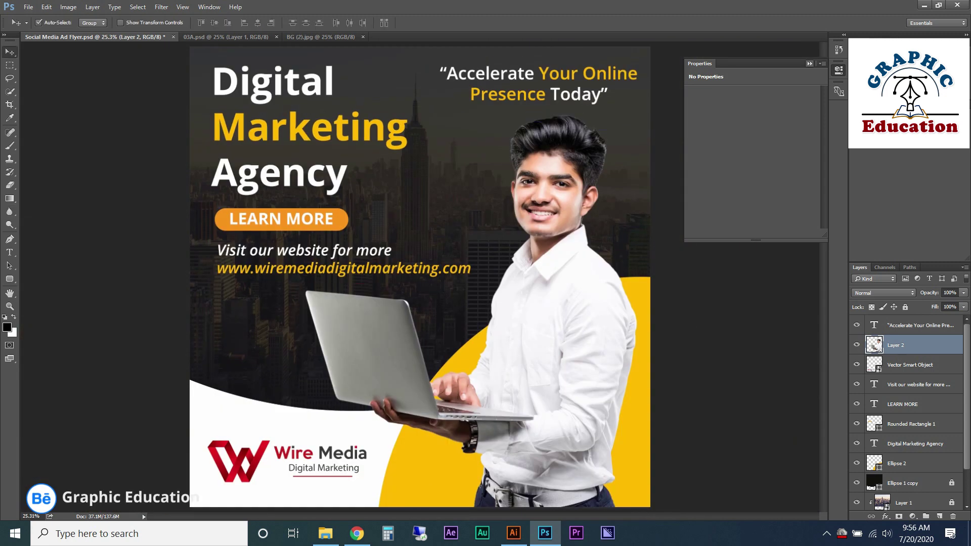
click(839, 70)
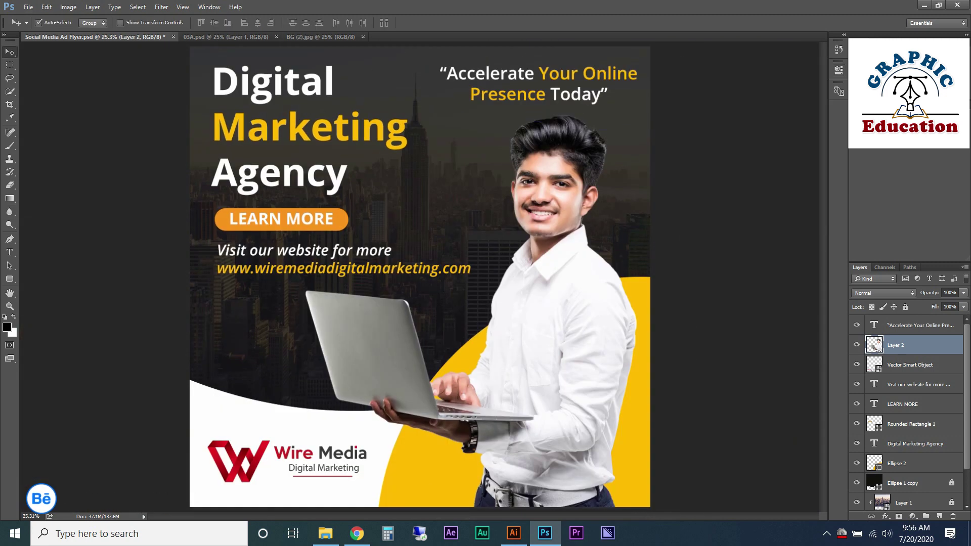
key(Tab)
key(Tab)
key(Tab)
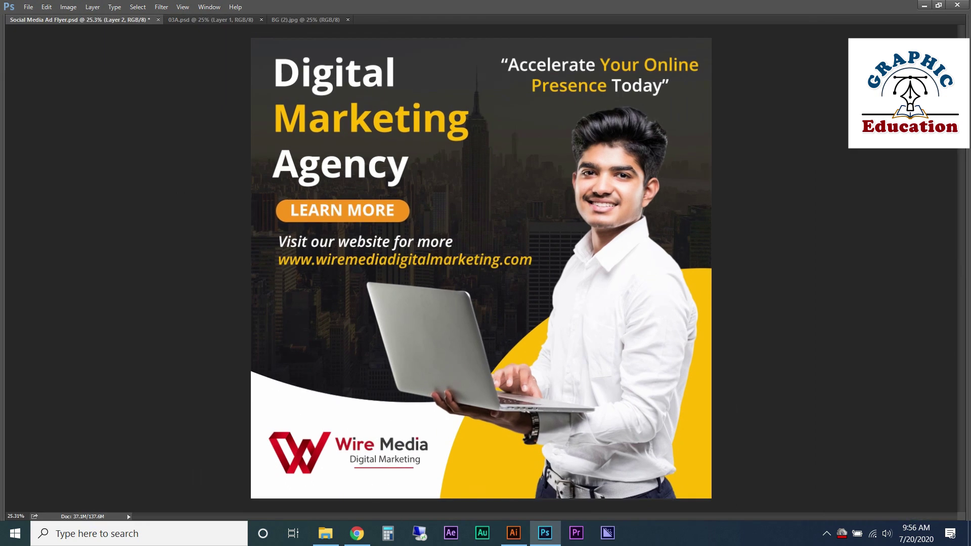
key(ctrl+0)
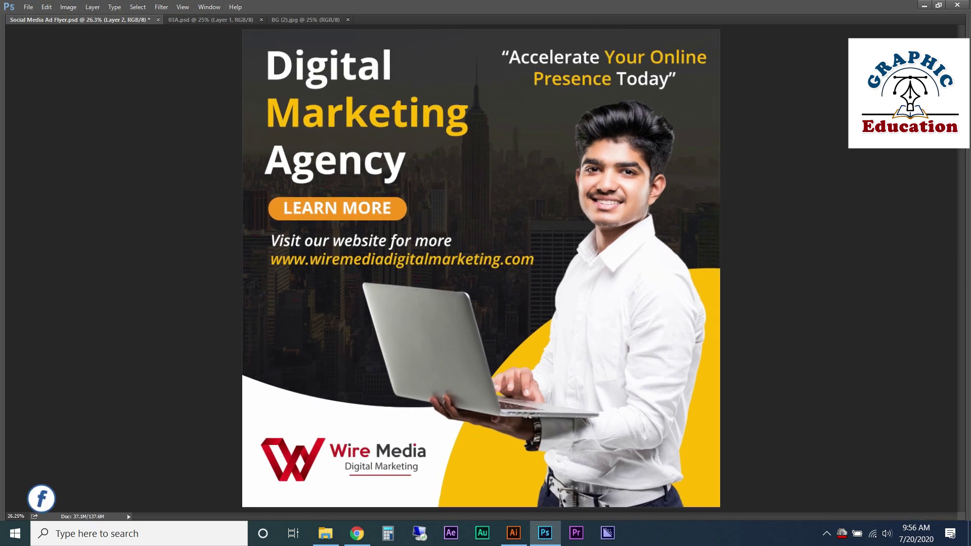
key(Tab)
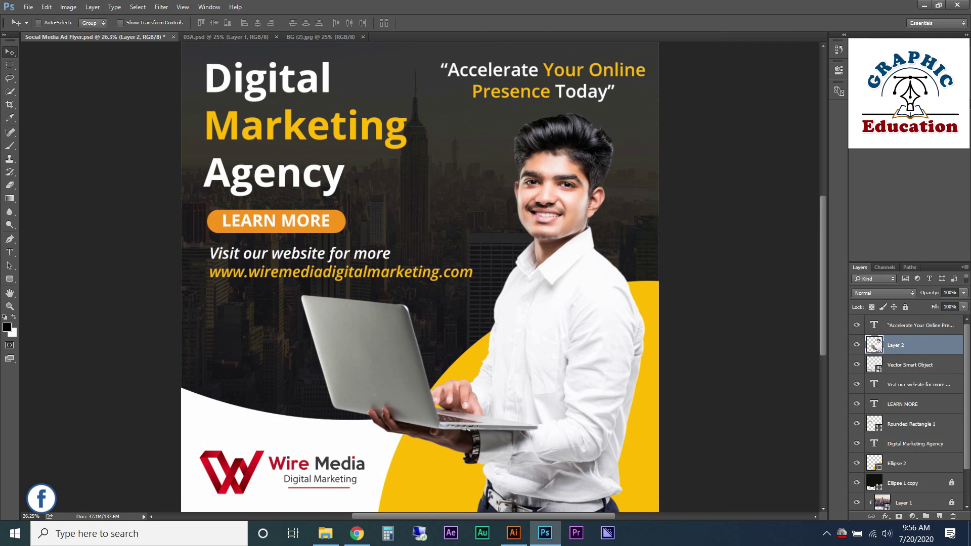
key(ctrl+s)
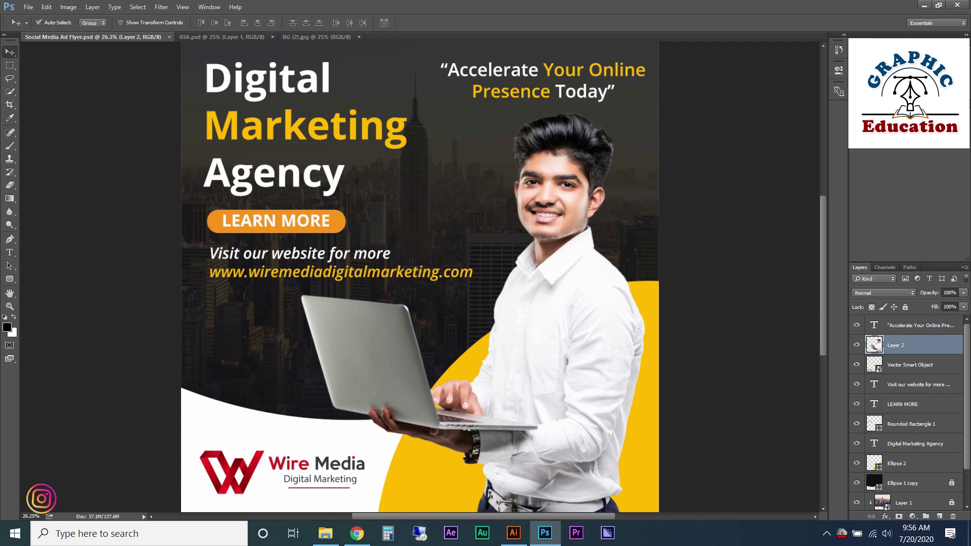
- Give the man's layer a drop shadow with adjusted distance, Spread 3% and Size 38 px
click(885, 516)
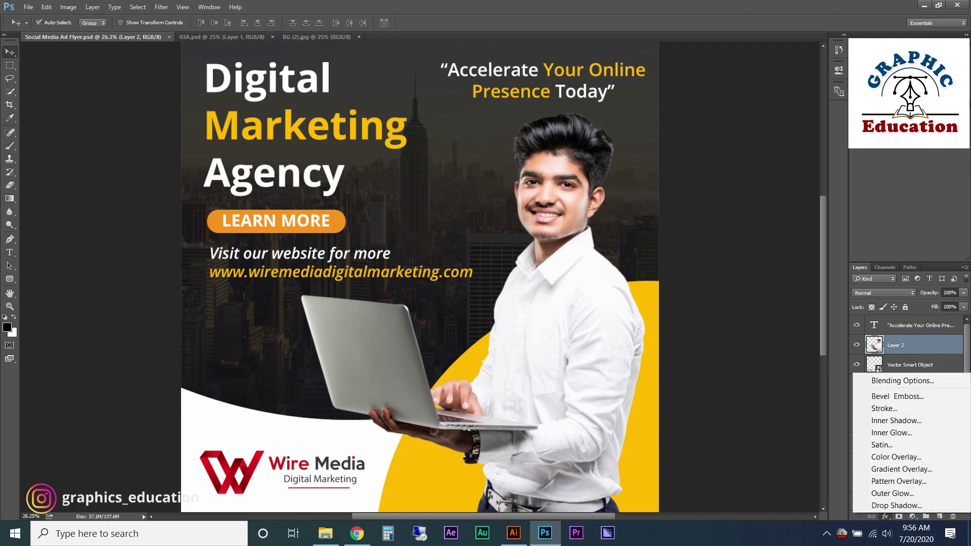
click(896, 505)
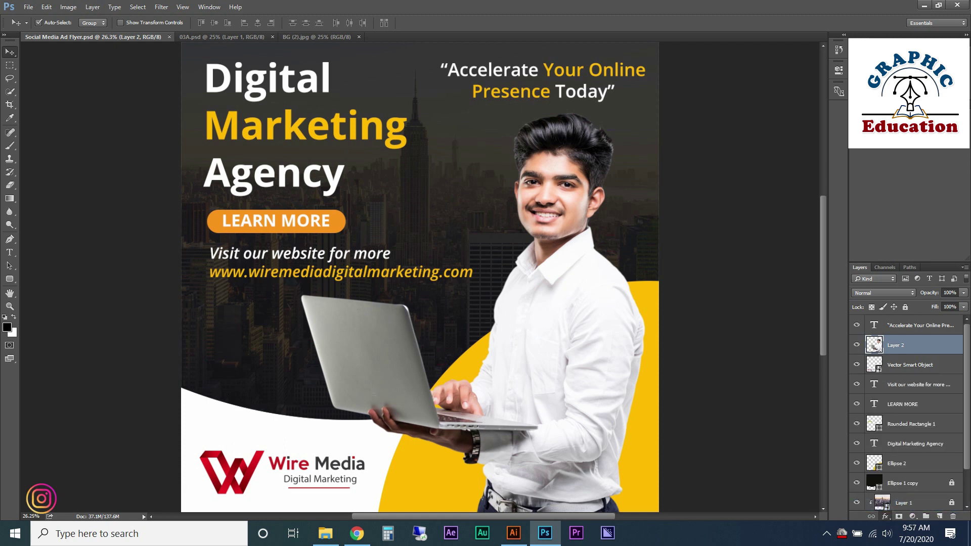
drag(455, 92, 816, 60)
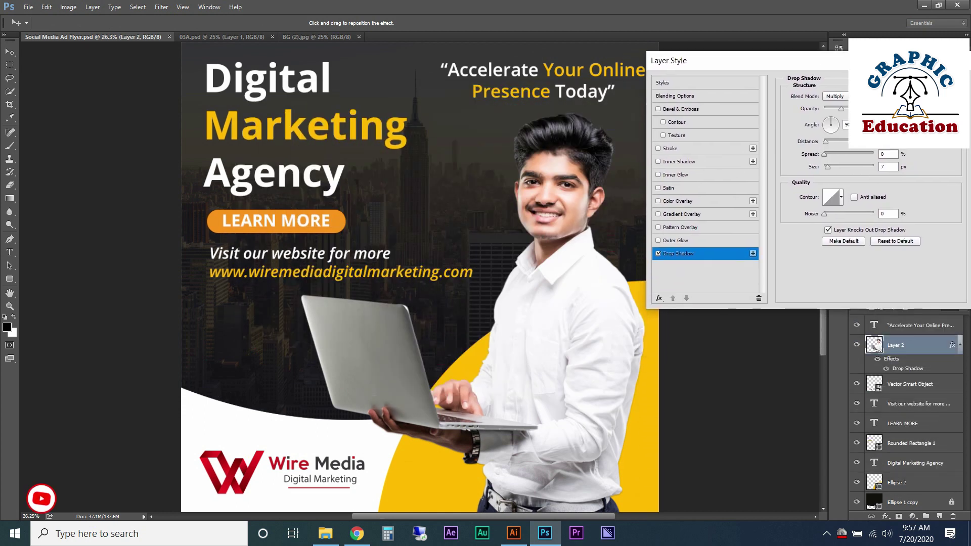
drag(417, 437, 417, 443)
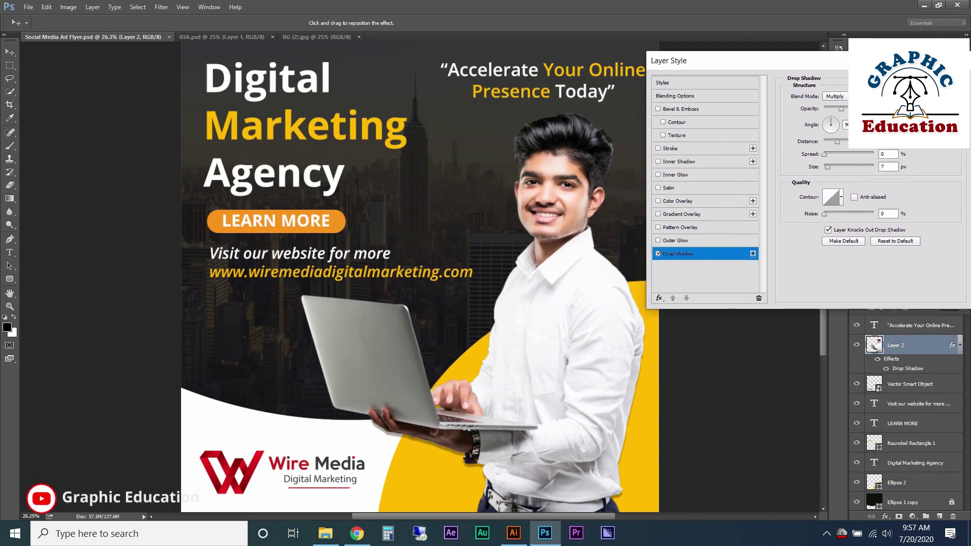
drag(824, 154, 833, 166)
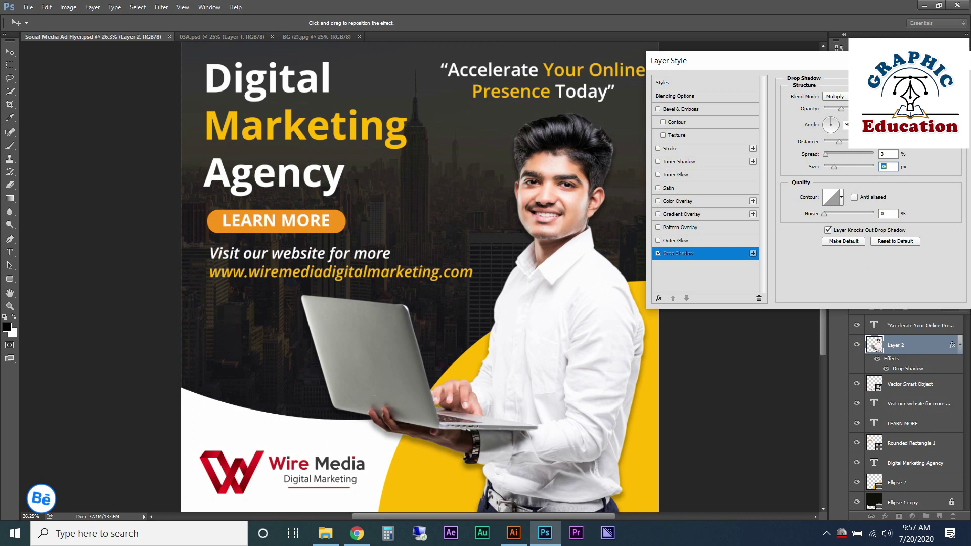
drag(455, 445, 415, 435)
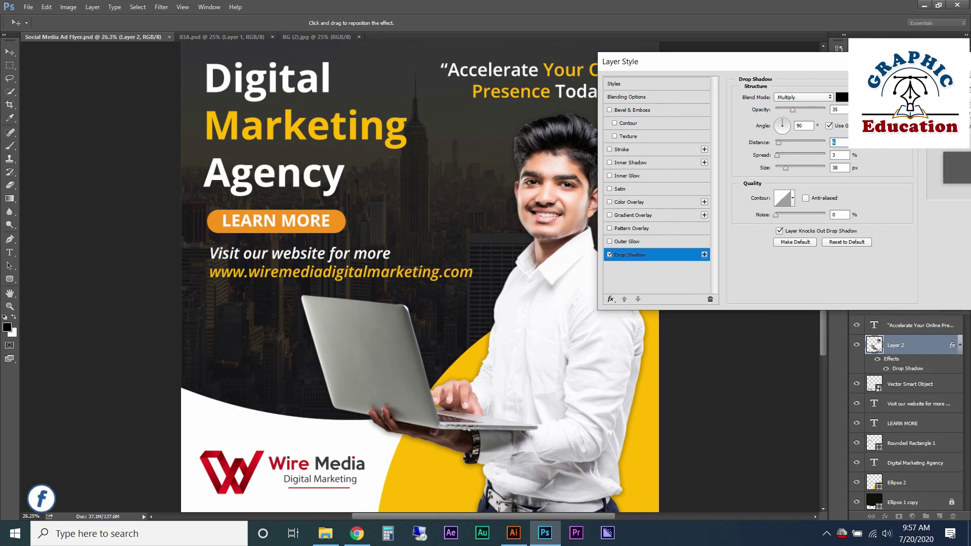
key(Return)
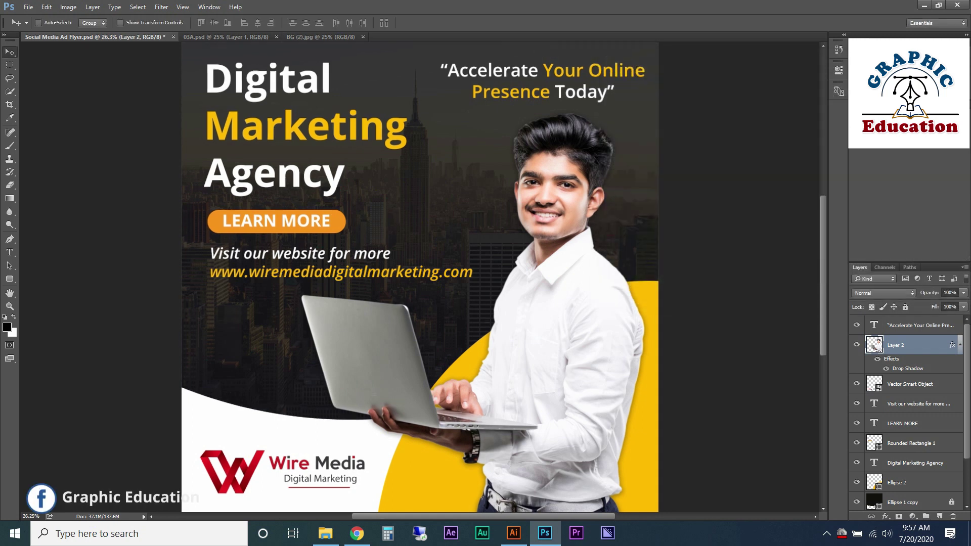
key(ctrl+0)
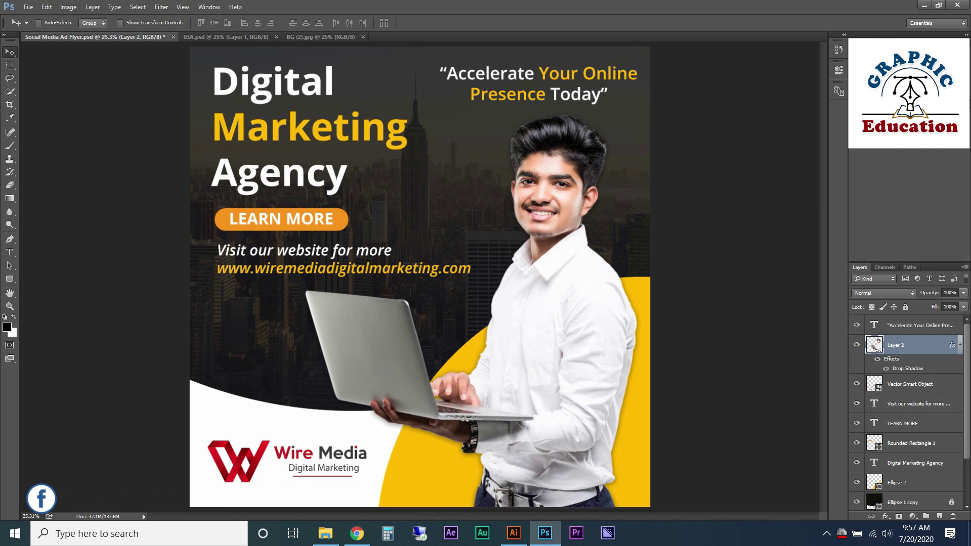
- With Auto-Select on, move the headline, button and website text down together
click(38, 23)
click(284, 131)
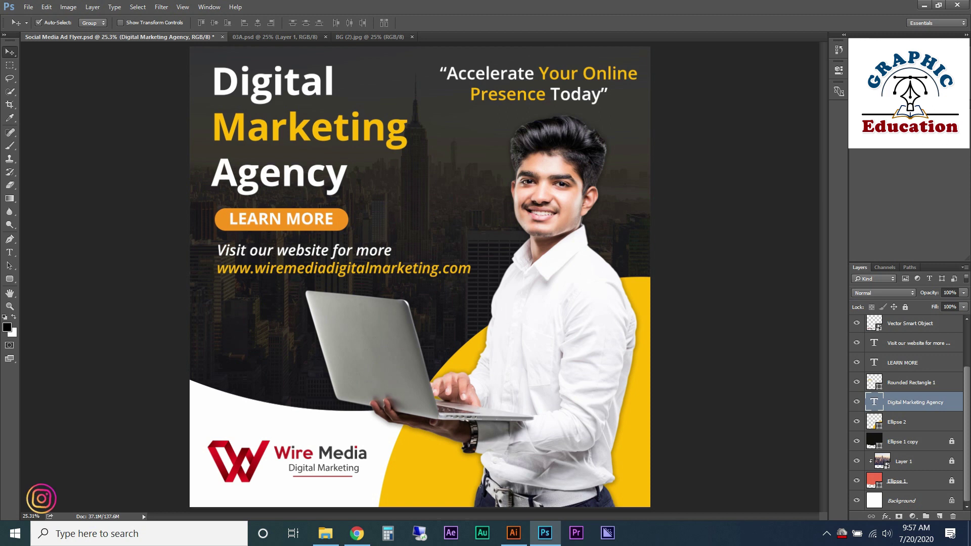
drag(190, 304, 268, 115)
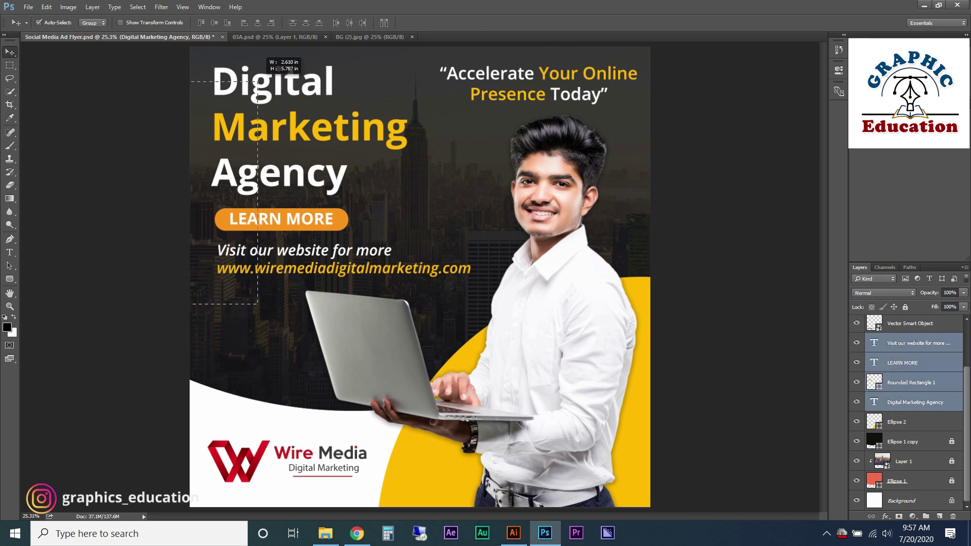
drag(281, 243, 321, 256)
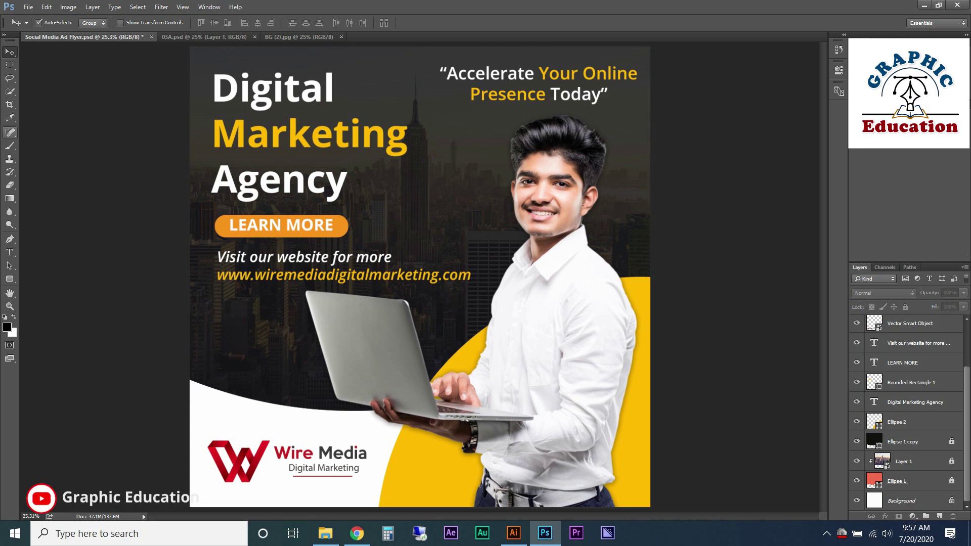
- Switch the shape tool to the Rectangle Tool
click(9, 278)
click(57, 277)
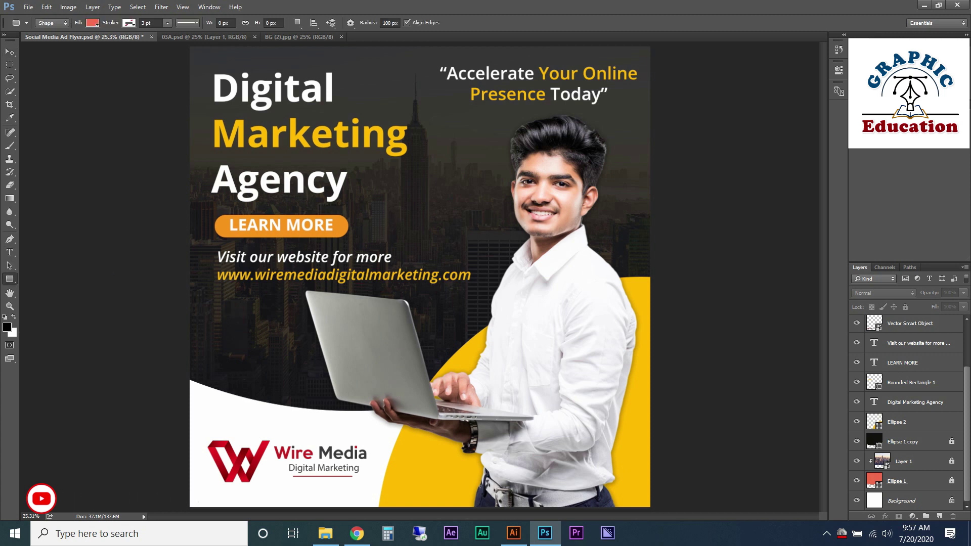
scroll(182, 136, up, 1)
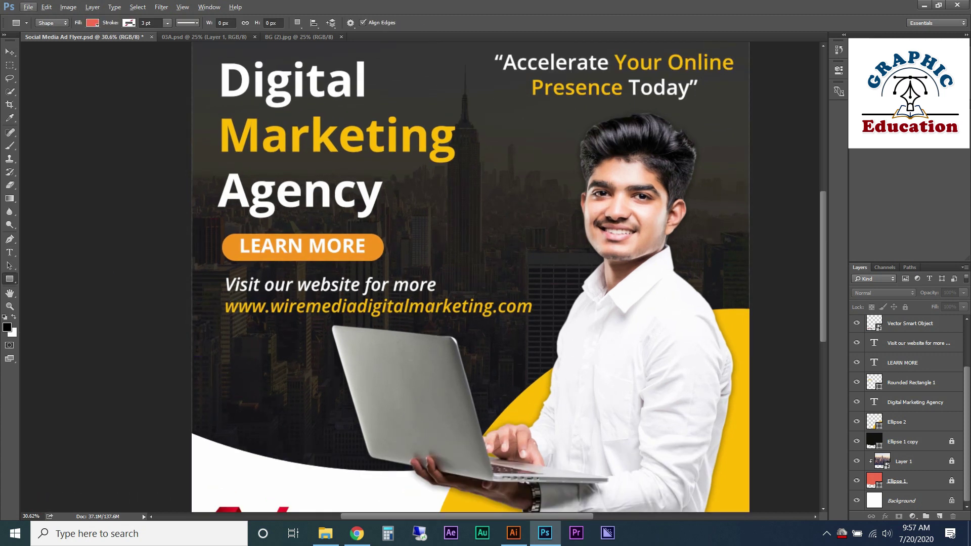
- Draw a thin vertical rectangle just left of the Digital Marketing Agency headline
drag(201, 64, 206, 204)
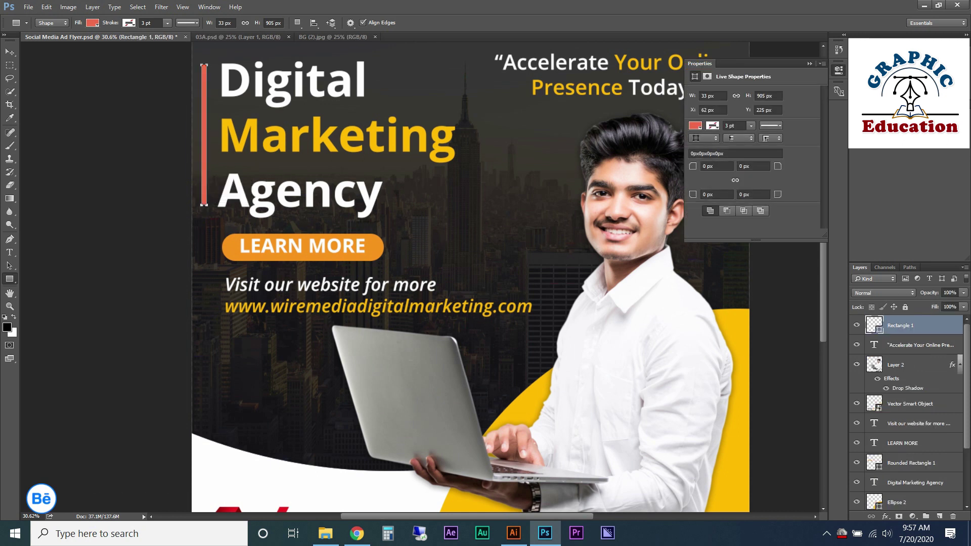
click(695, 125)
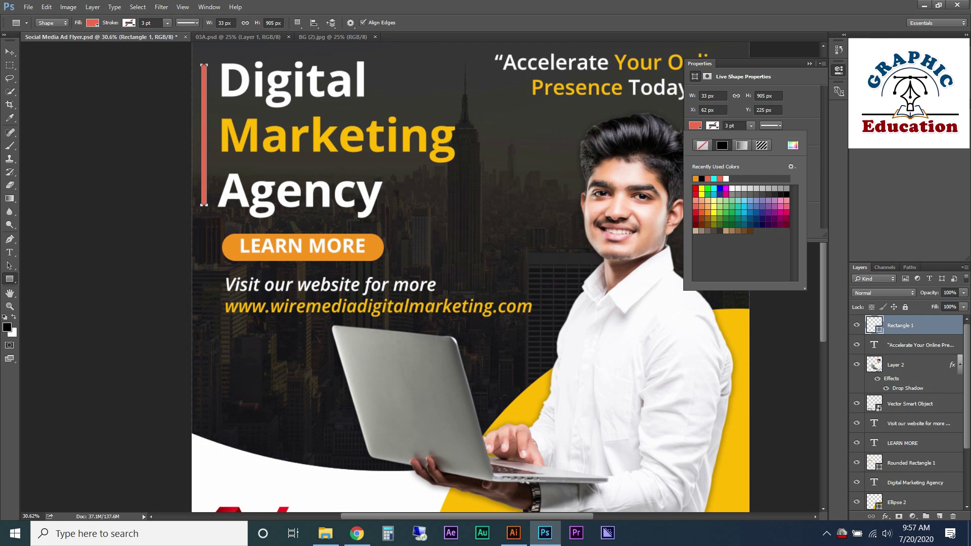
click(485, 182)
click(514, 209)
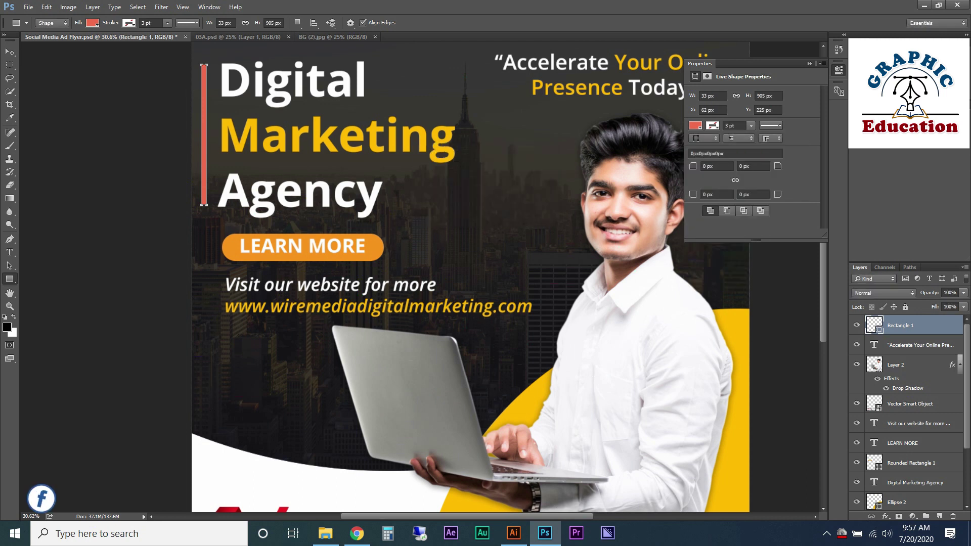
- Try orange and yellow fill swatches for the bar, then return to the Rectangle Tool
click(93, 23)
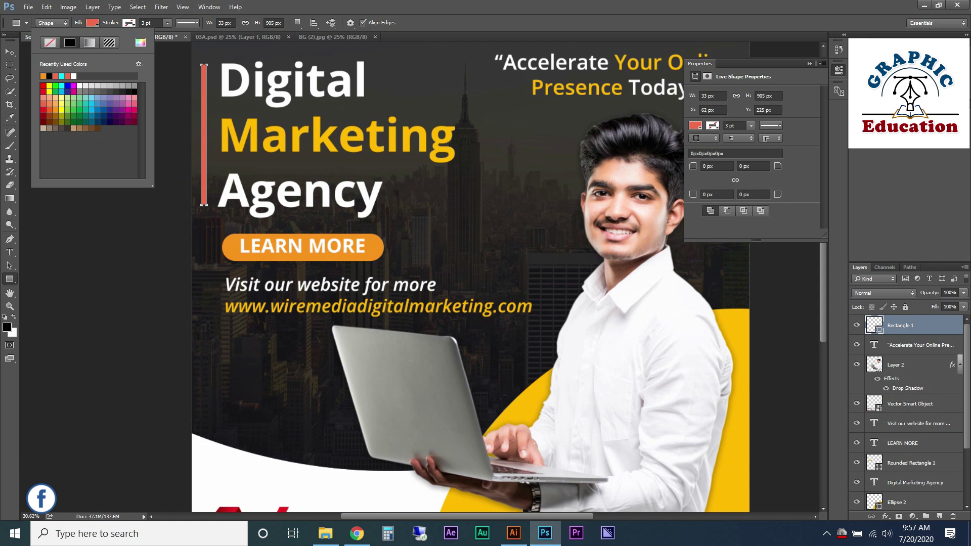
click(43, 76)
click(49, 86)
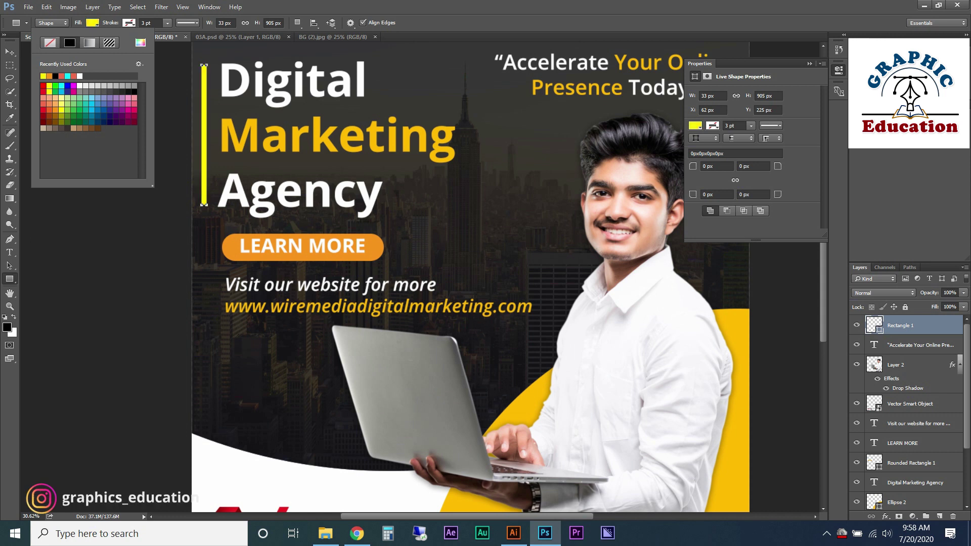
key(Escape)
key(v)
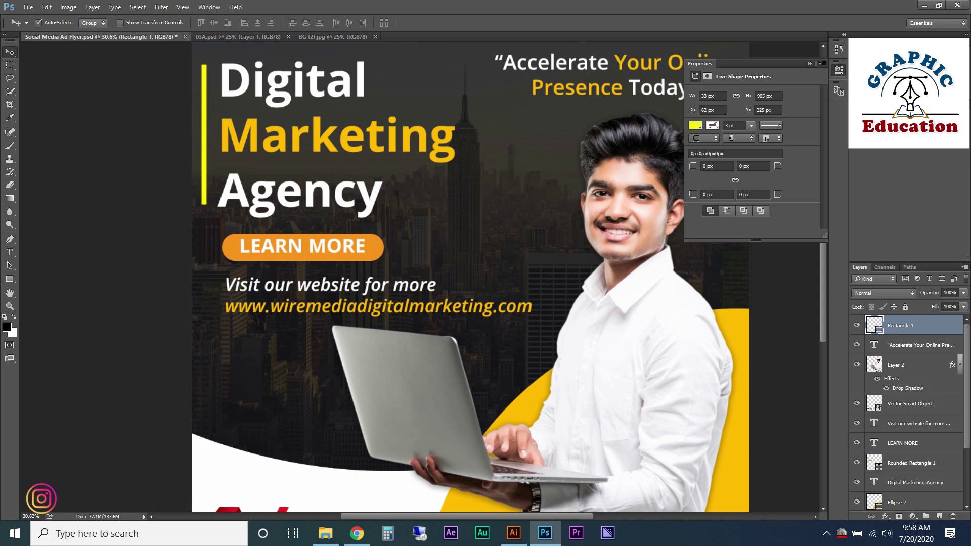
key(i)
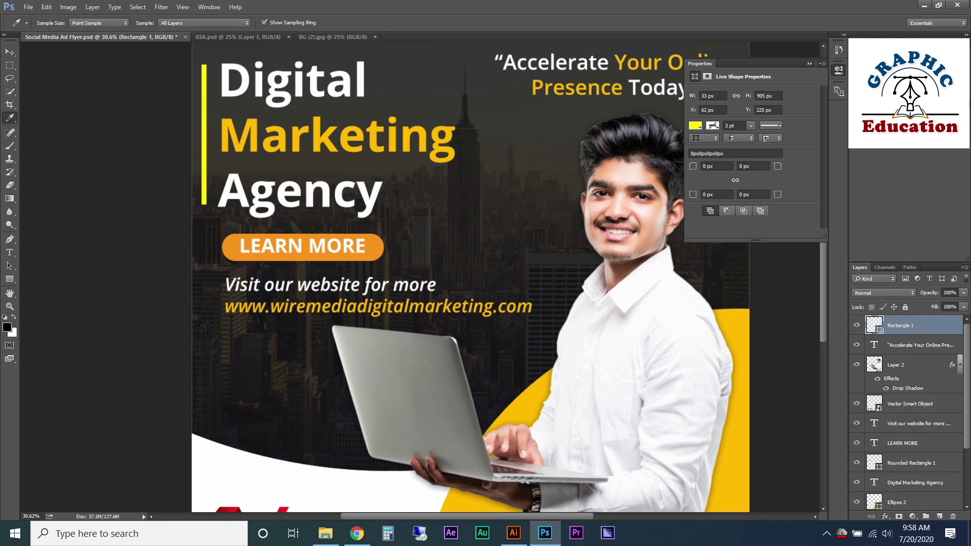
key(u)
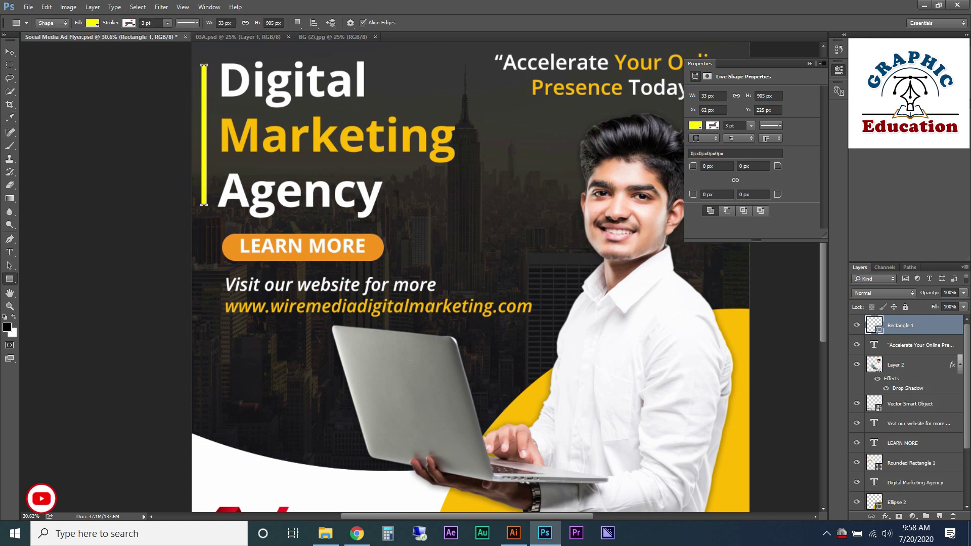
- Set the accent bar's fill to orange in the Properties panel
click(92, 23)
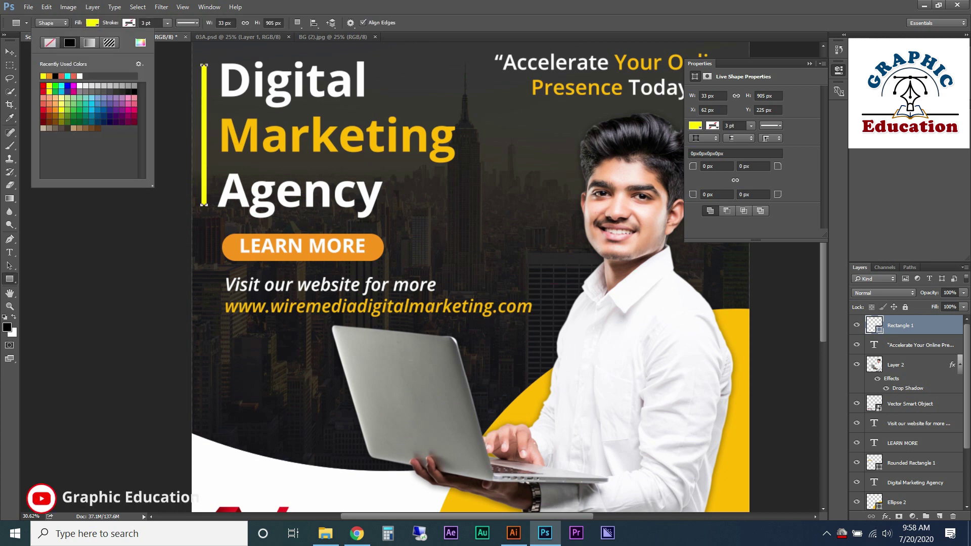
click(485, 182)
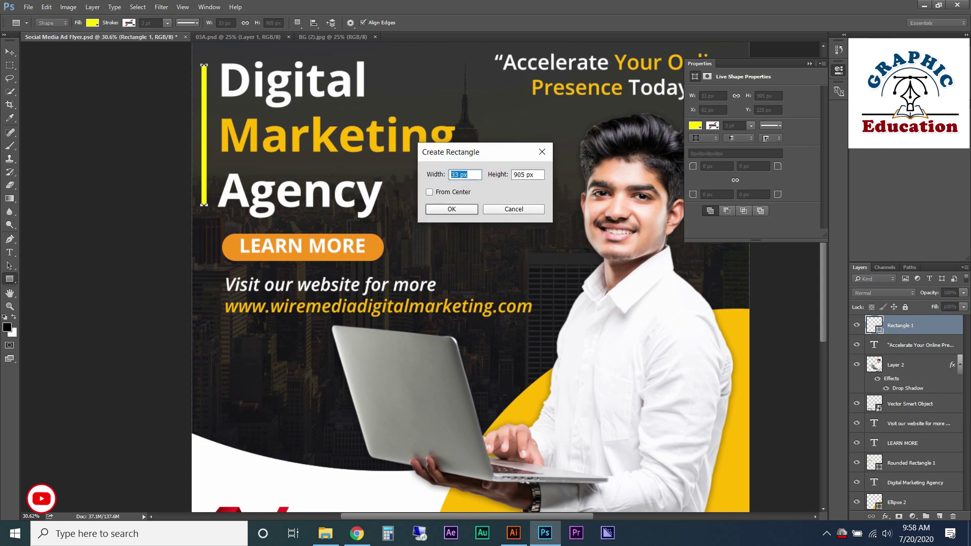
click(514, 209)
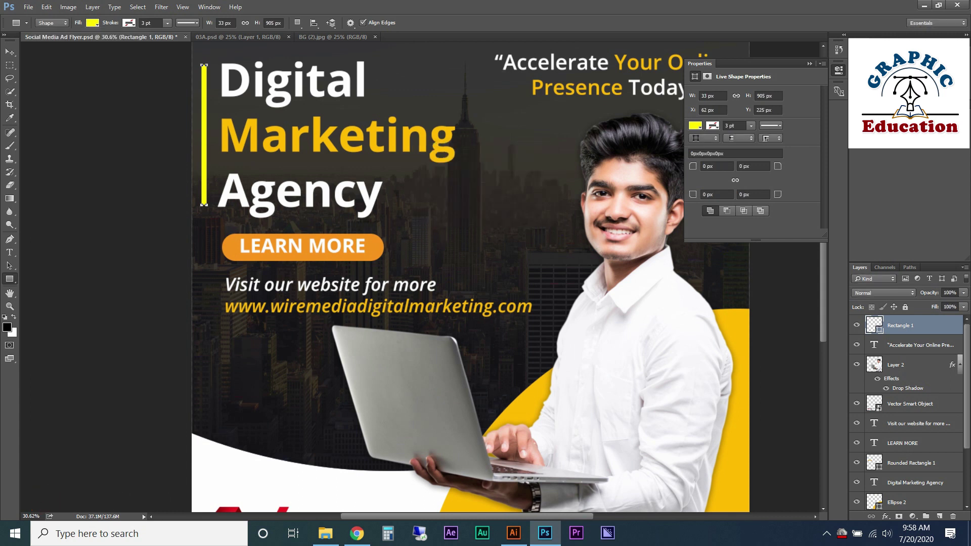
click(696, 126)
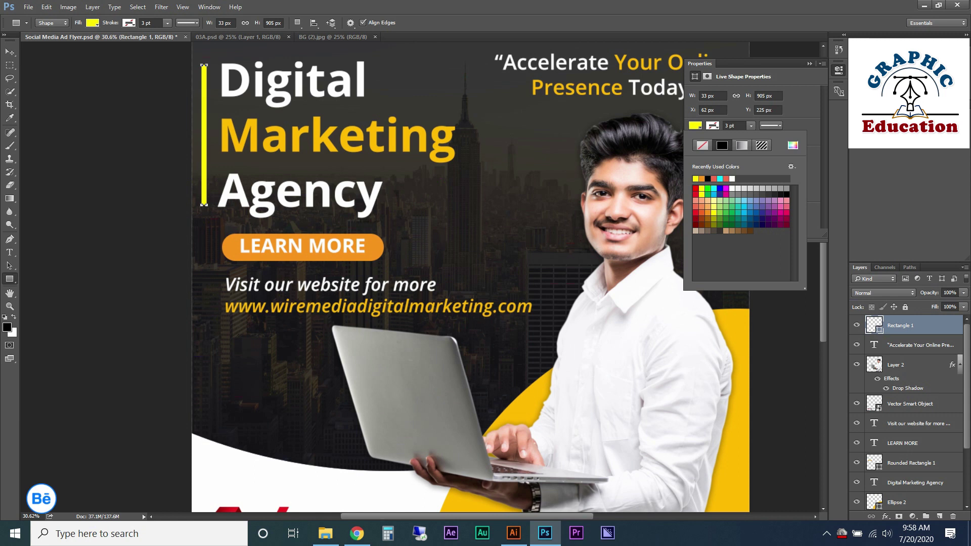
click(708, 206)
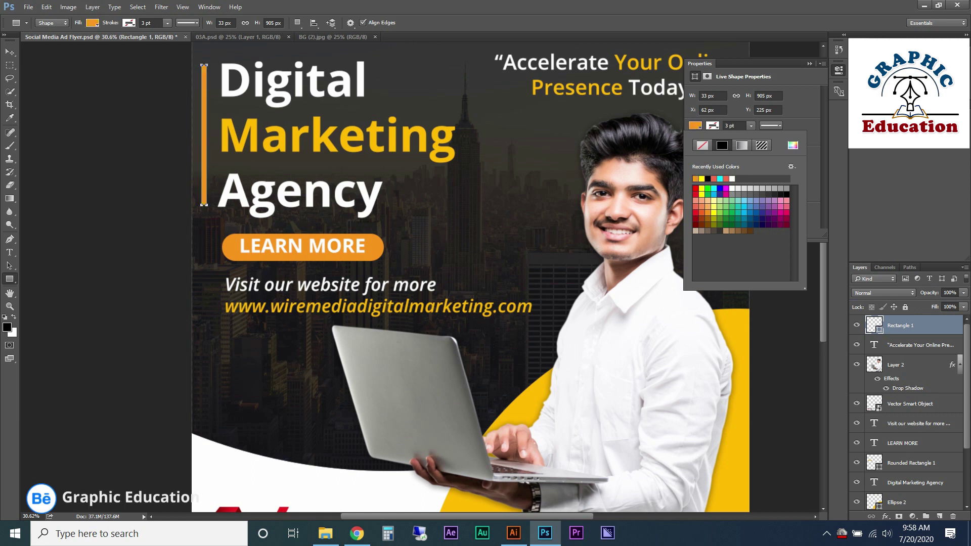
key(v)
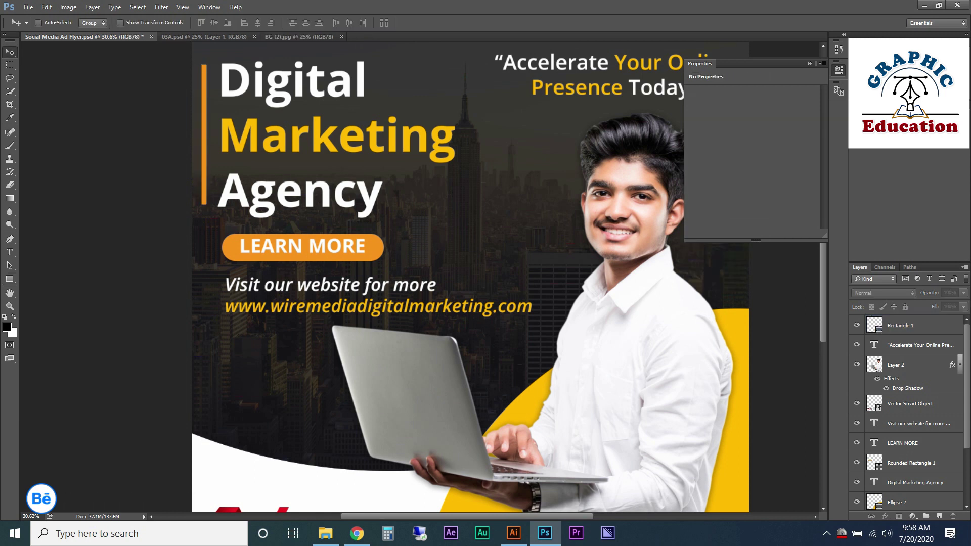
- Fit the whole ad in the window, turn on layer auto-select, and save the document
key(ctrl+0)
click(39, 23)
key(ctrl+s)
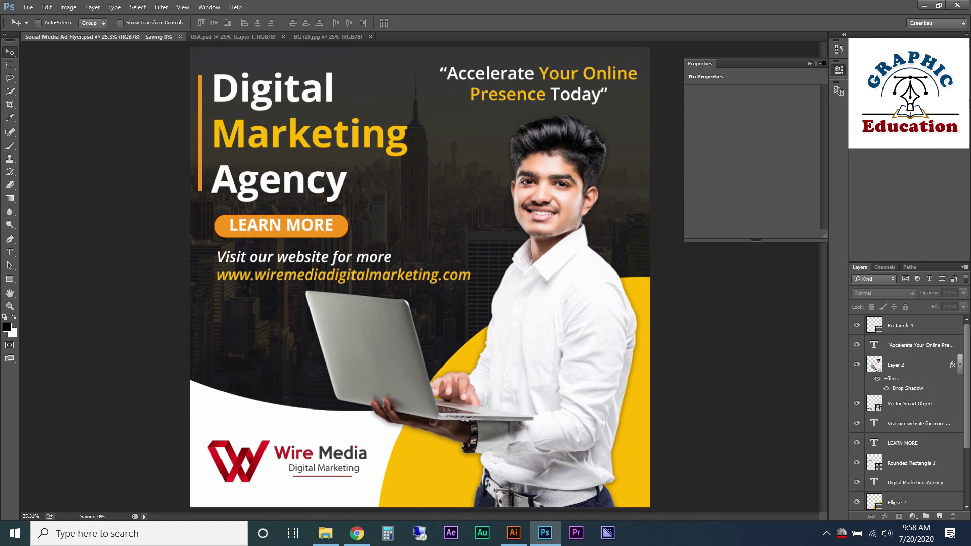